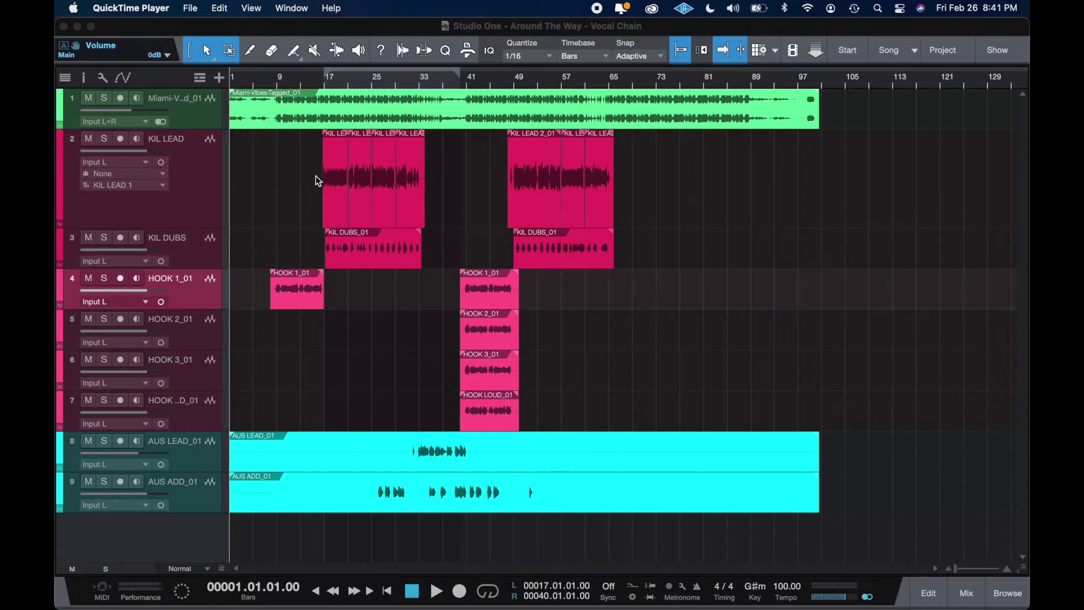
- Play the song from bar 7, just before the first HOOK 1_01 clip
{"action": "left_click", "coordinate": [279, 158]}
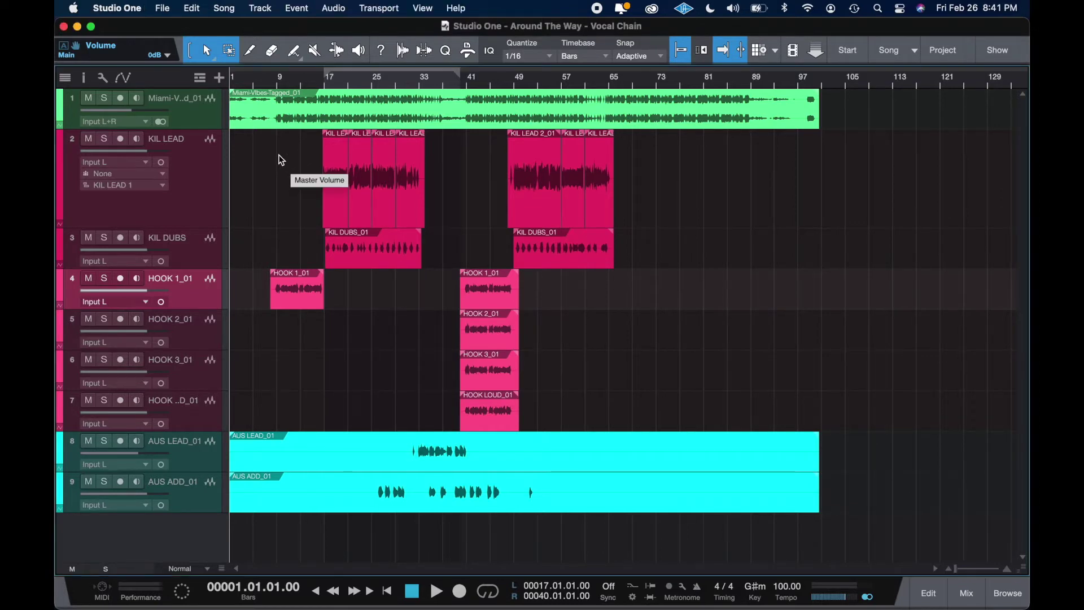
{"action": "left_click", "coordinate": [278, 158]}
{"action": "key", "text": "e"}
{"action": "key", "text": "e"}
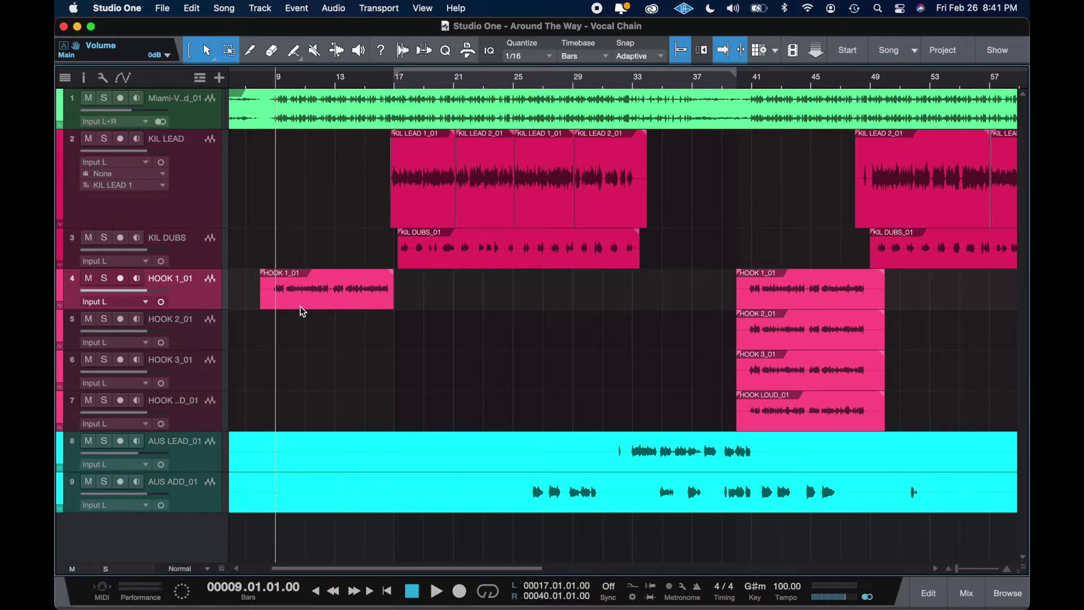
{"action": "left_click", "coordinate": [252, 275]}
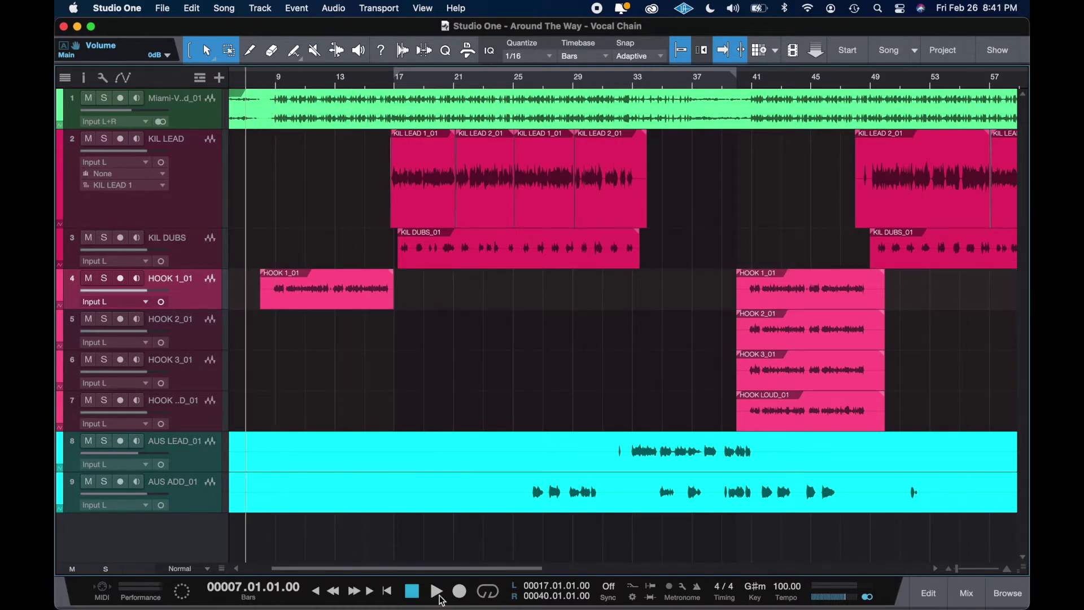
{"action": "scroll", "coordinate": [498, 412], "scroll_direction": "down", "scroll_amount": 5}
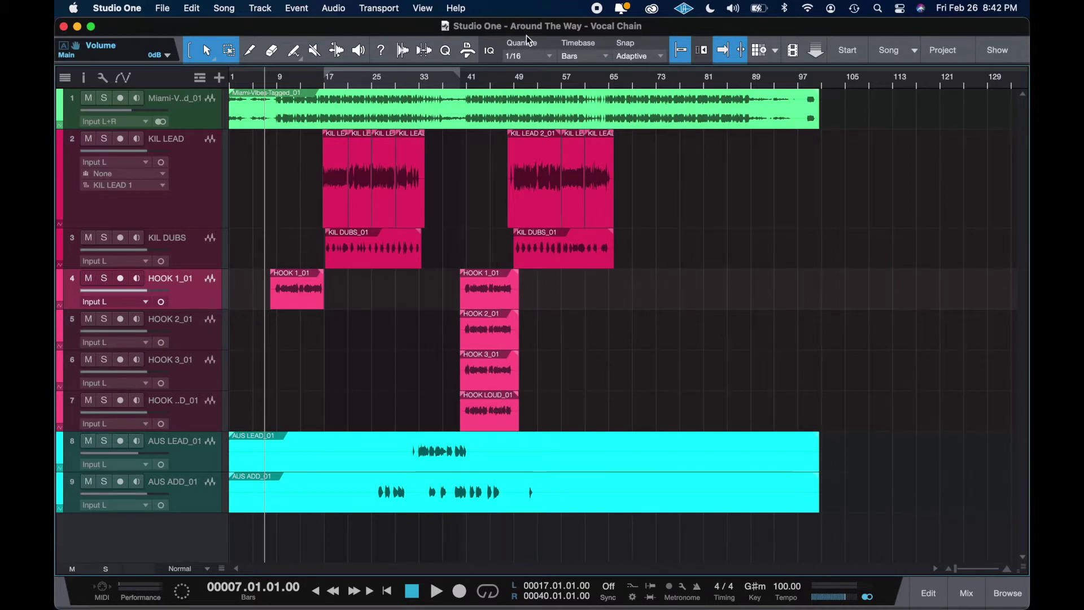
{"action": "key", "text": "space"}
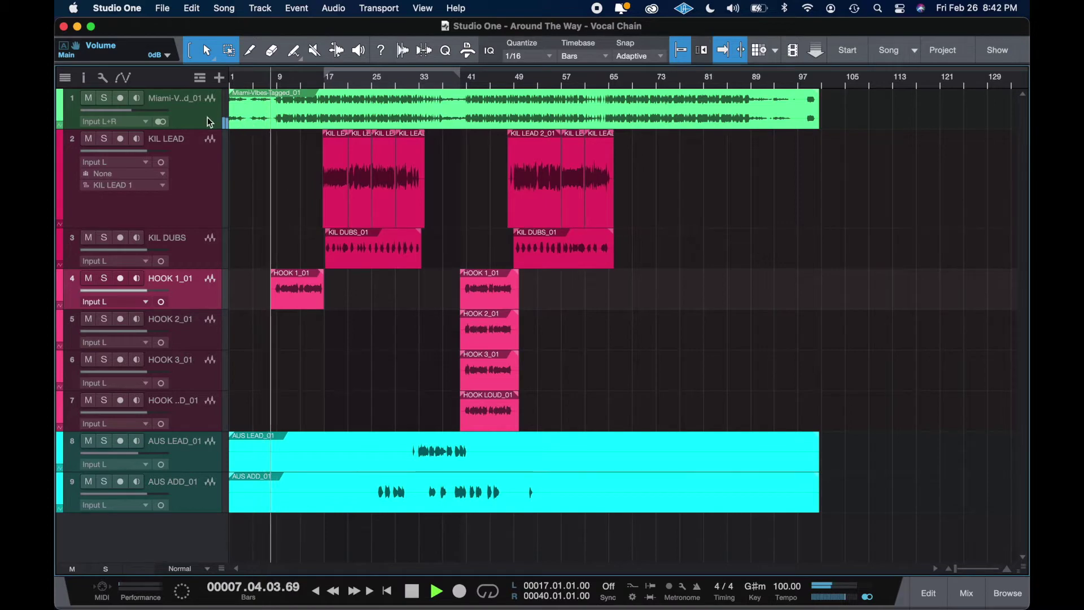
- Lower the Miami-Vibes beat track's volume to -9.0 dB while the hook plays, and stop playback
{"action": "mouse_move", "coordinate": [131, 110]}
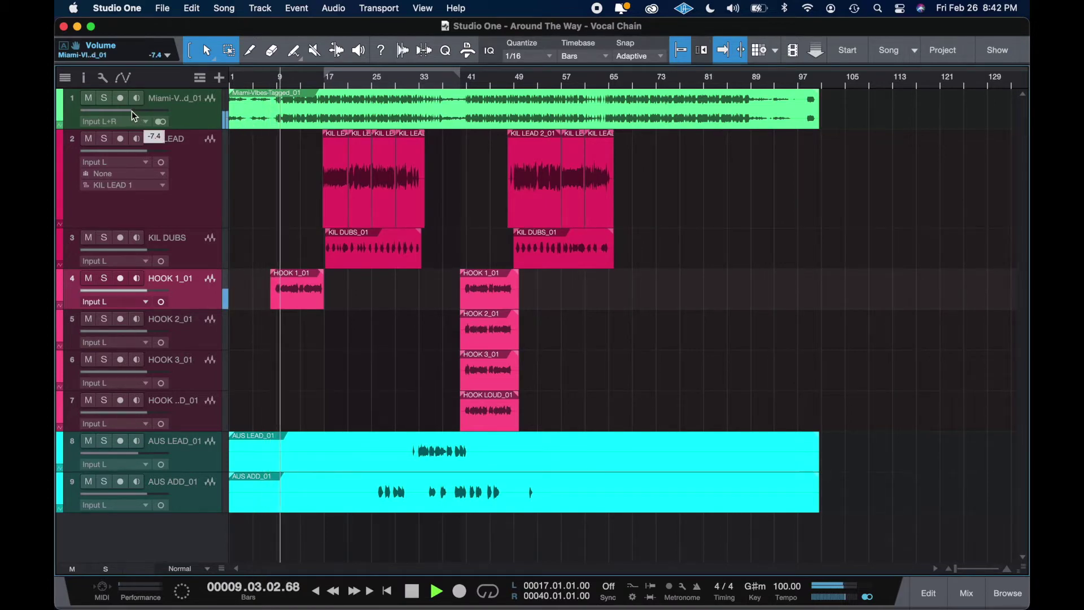
{"action": "left_click_drag", "start_coordinate": [134, 110], "coordinate": [131, 112]}
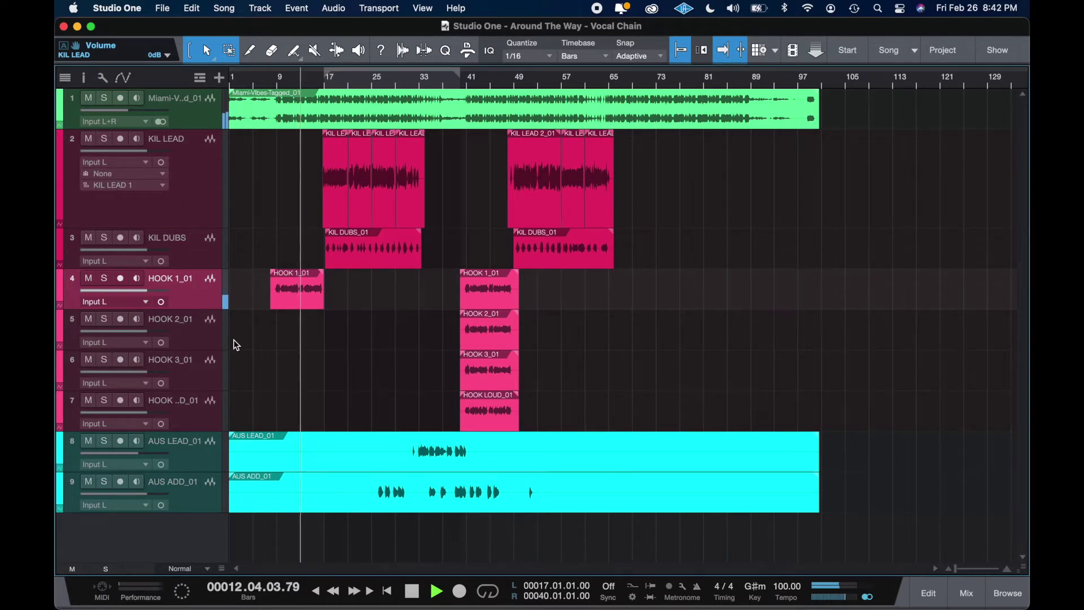
{"action": "scroll", "coordinate": [322, 328], "scroll_direction": "up", "scroll_amount": 1}
{"action": "scroll", "coordinate": [322, 328], "scroll_direction": "up", "scroll_amount": 2}
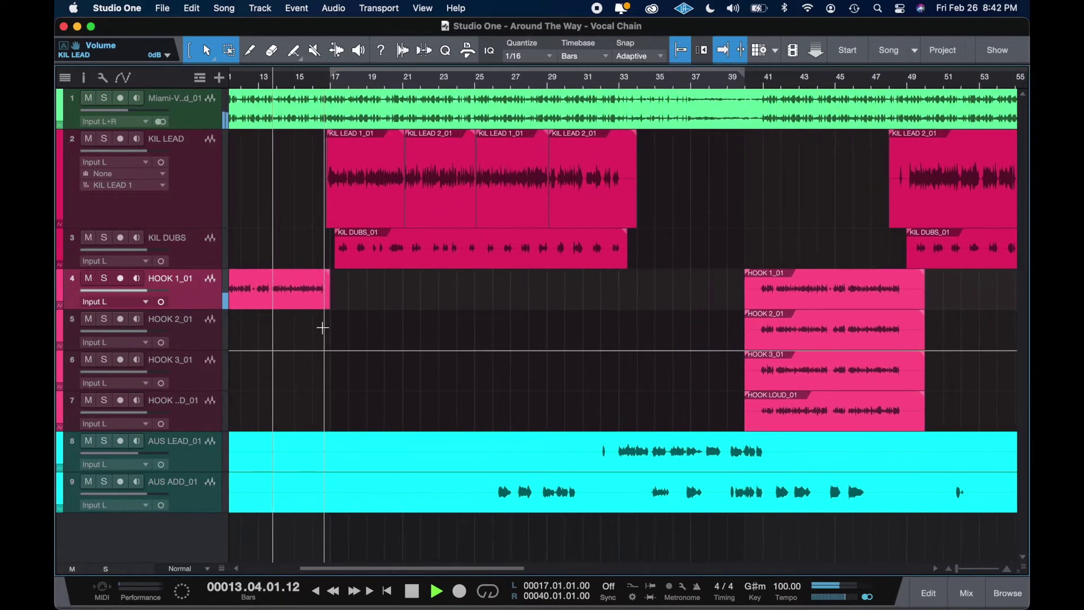
{"action": "key", "text": "space"}
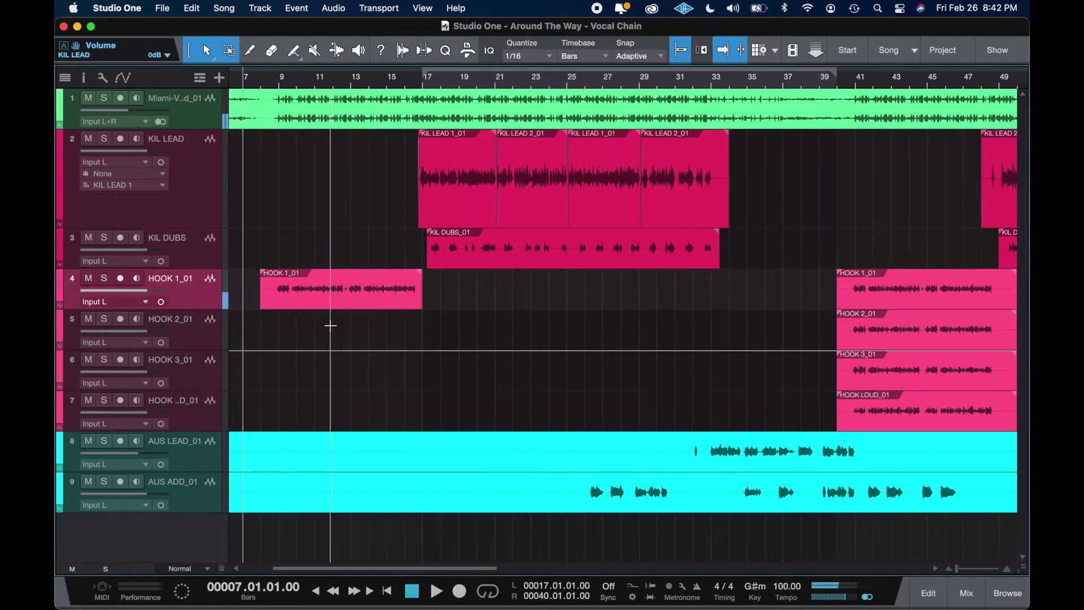
- Play the verse from bar 16, beat 3, and mute the KIL DUBS track
{"action": "left_click", "coordinate": [414, 79]}
{"action": "key", "text": "space"}
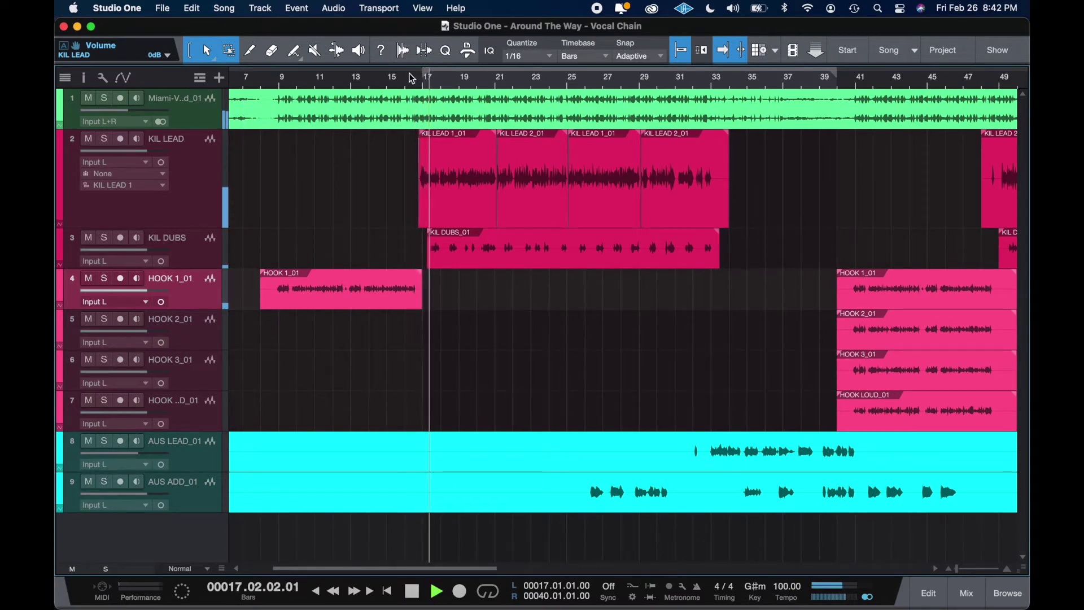
{"action": "left_click", "coordinate": [89, 238]}
{"action": "key", "text": "space"}
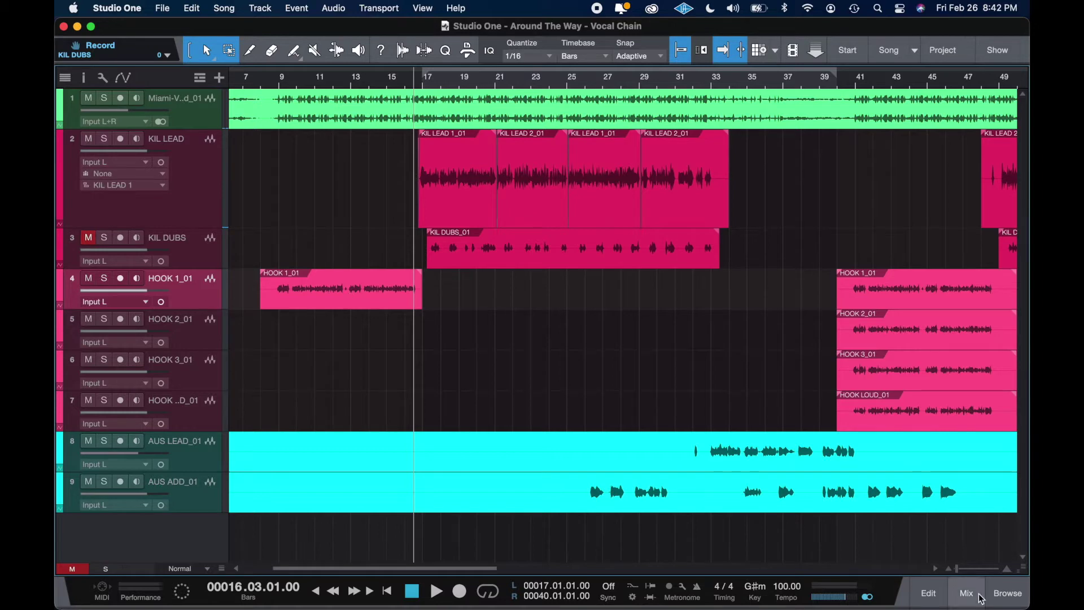
- Set up the mixer console with the instruments list hidden, the group list shown and a taller channel area, saving the song
{"action": "left_click", "coordinate": [963, 594]}
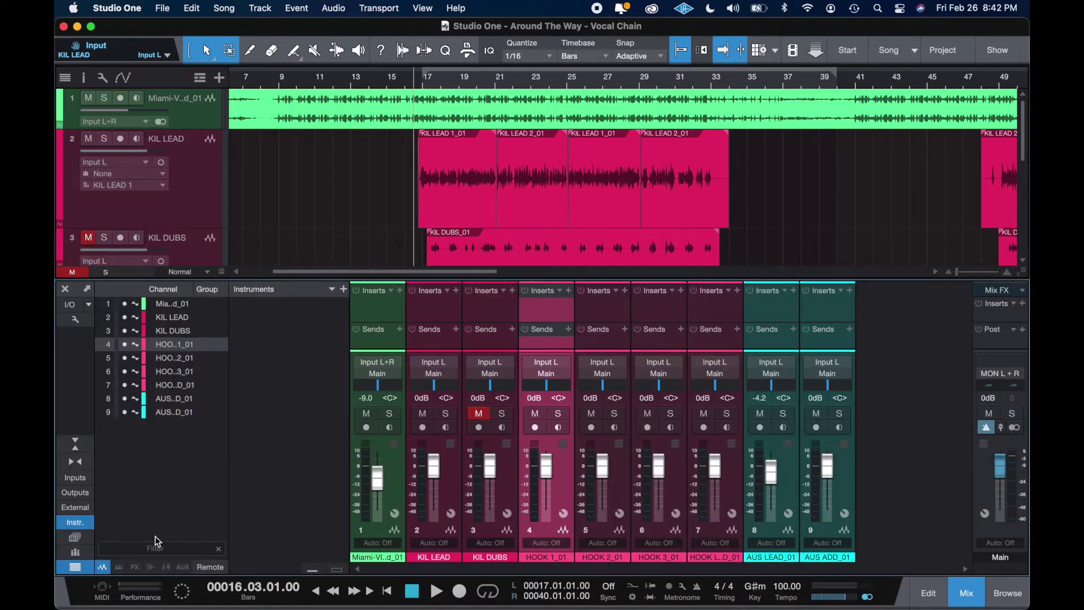
{"action": "left_click", "coordinate": [79, 521]}
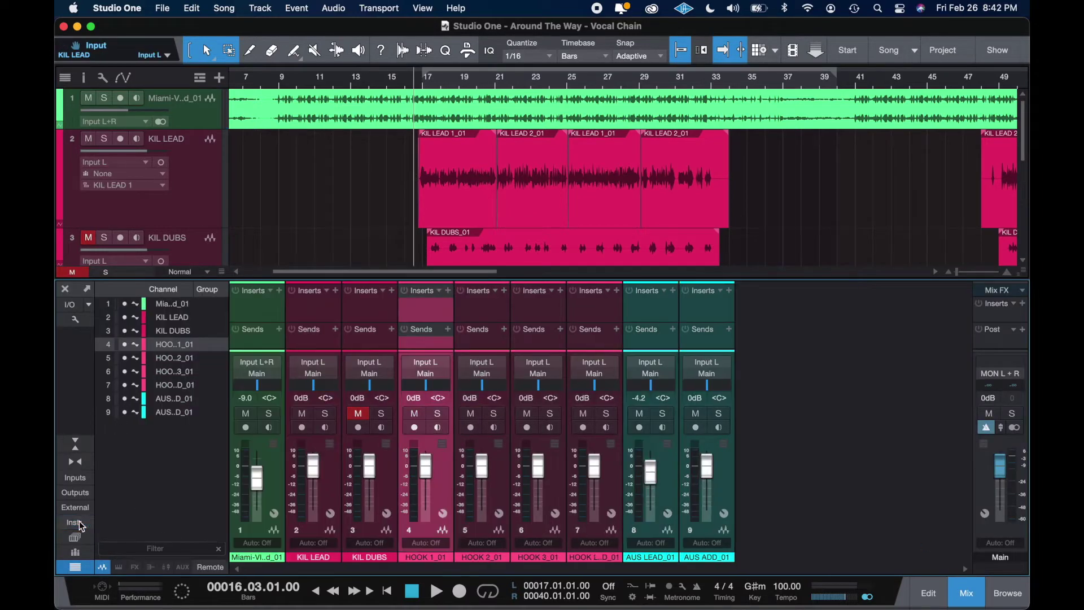
{"action": "left_click", "coordinate": [72, 555]}
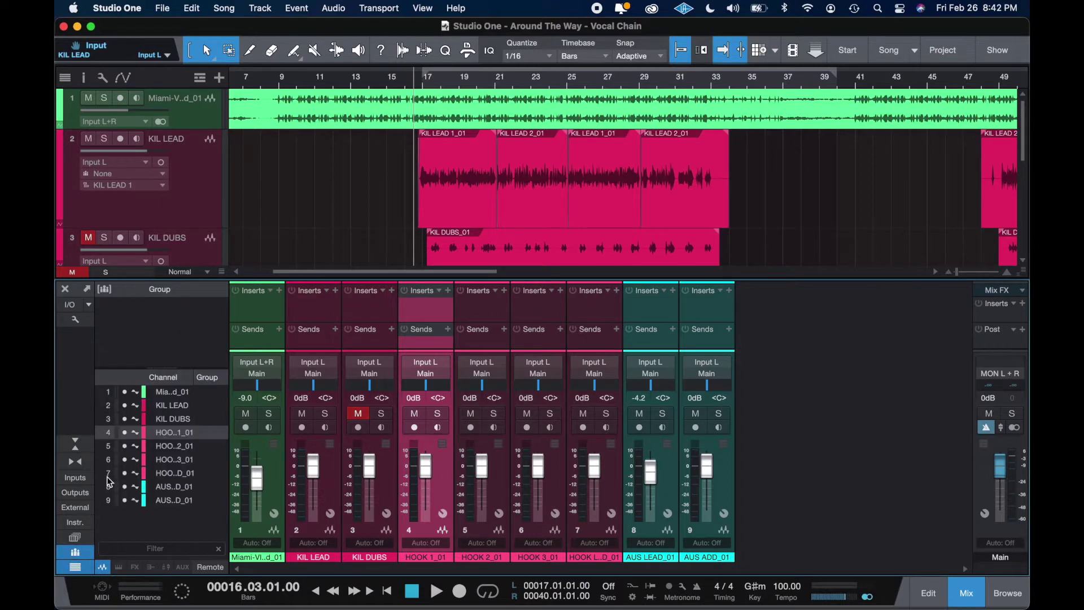
{"action": "key", "text": "super+s"}
{"action": "left_click_drag", "start_coordinate": [459, 275], "coordinate": [473, 194]}
{"action": "key", "text": "F3"}
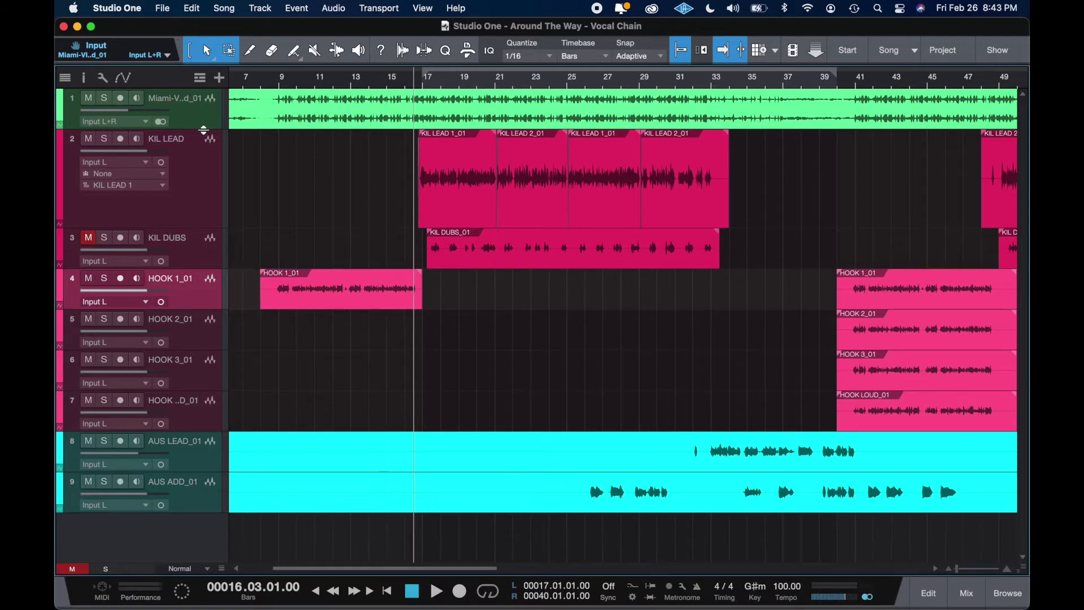
- Make the Miami-Vibes track taller and start playback at bar 16, beat 3, just before the first KIL LEAD clip
{"action": "left_click_drag", "start_coordinate": [204, 129], "coordinate": [204, 254]}
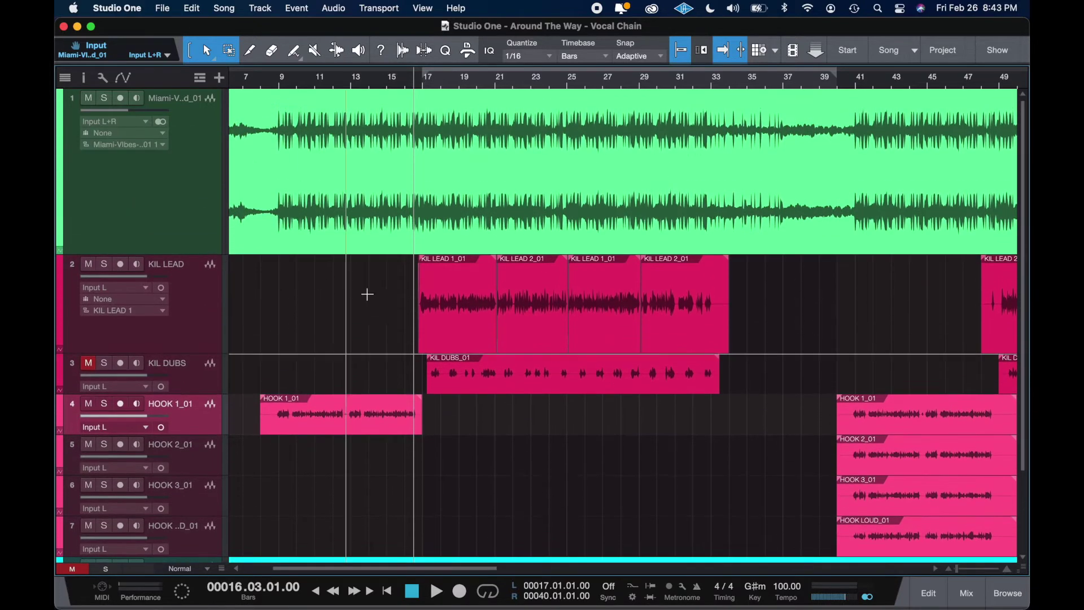
{"action": "left_click", "coordinate": [416, 211]}
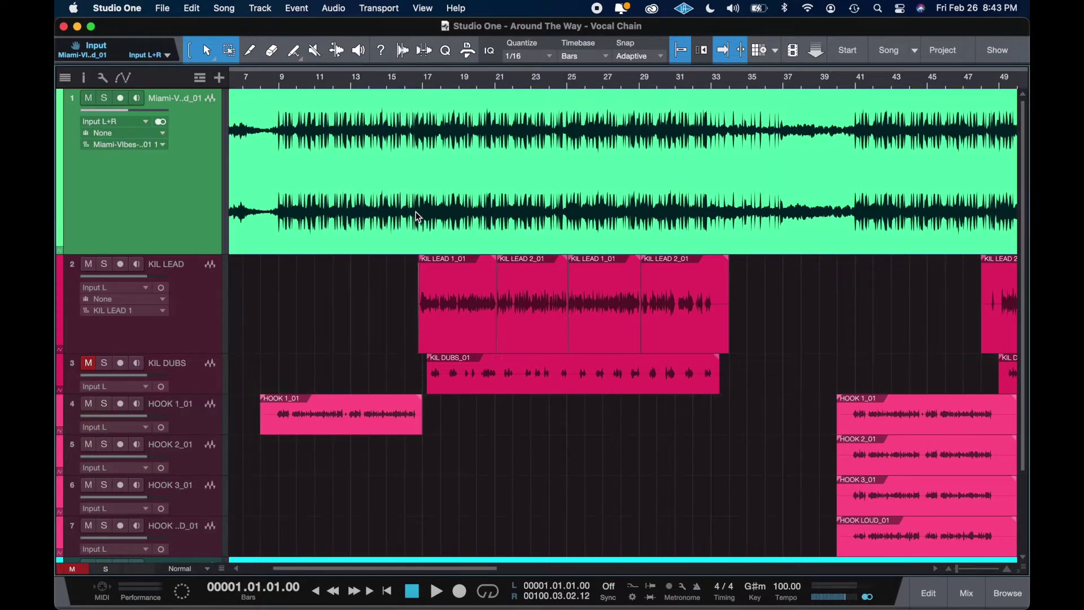
{"action": "left_click", "coordinate": [411, 273]}
{"action": "key", "text": "space"}
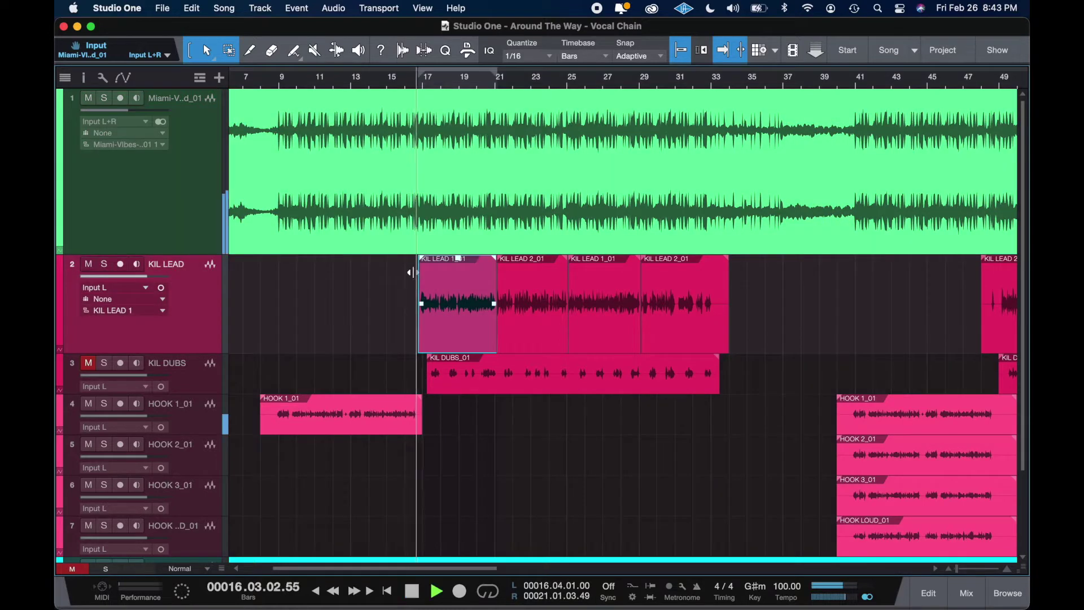
- Lower the Miami-Vibes track's volume to -11.3 dB against the playing lead vocal, and stop playback
{"action": "scroll", "coordinate": [413, 273], "scroll_direction": "up", "scroll_amount": 5}
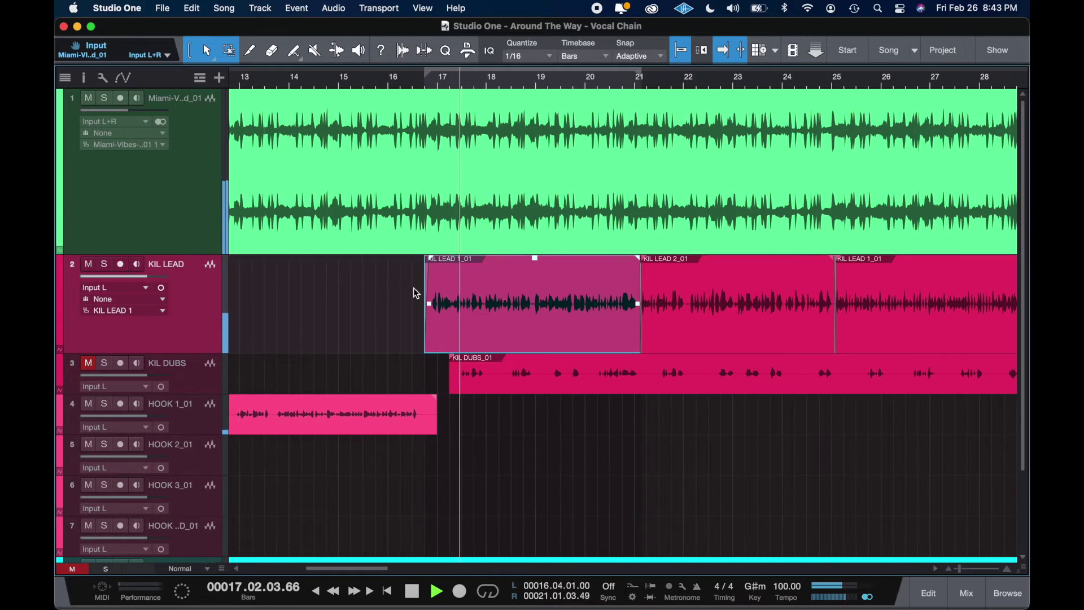
{"action": "mouse_move", "coordinate": [129, 111]}
{"action": "left_mouse_down"}
{"action": "mouse_move", "coordinate": [99, 113]}
{"action": "mouse_move", "coordinate": [112, 111]}
{"action": "left_mouse_up"}
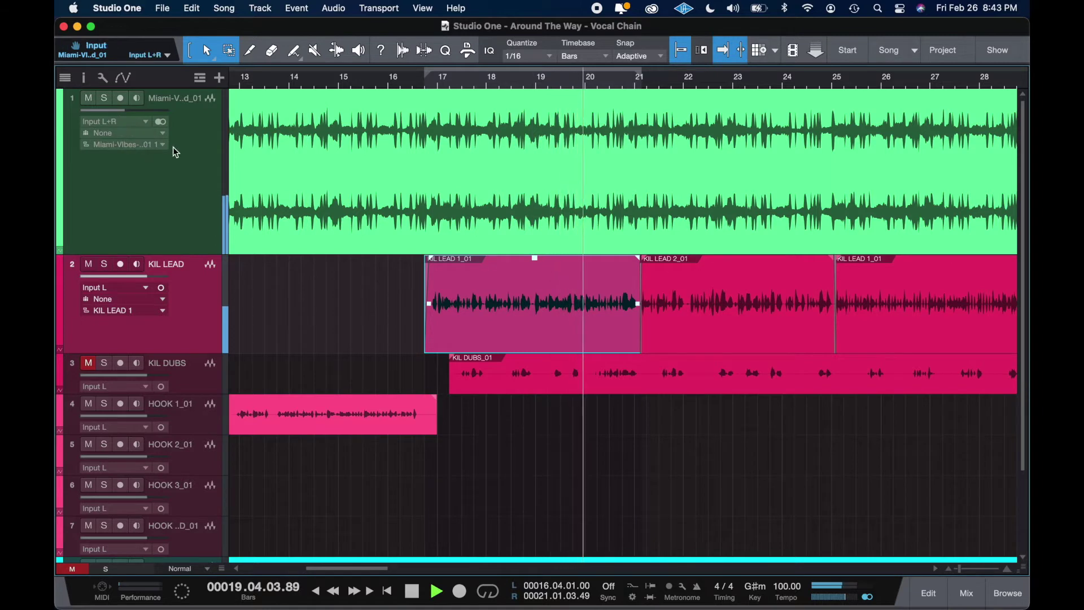
{"action": "key", "text": "space"}
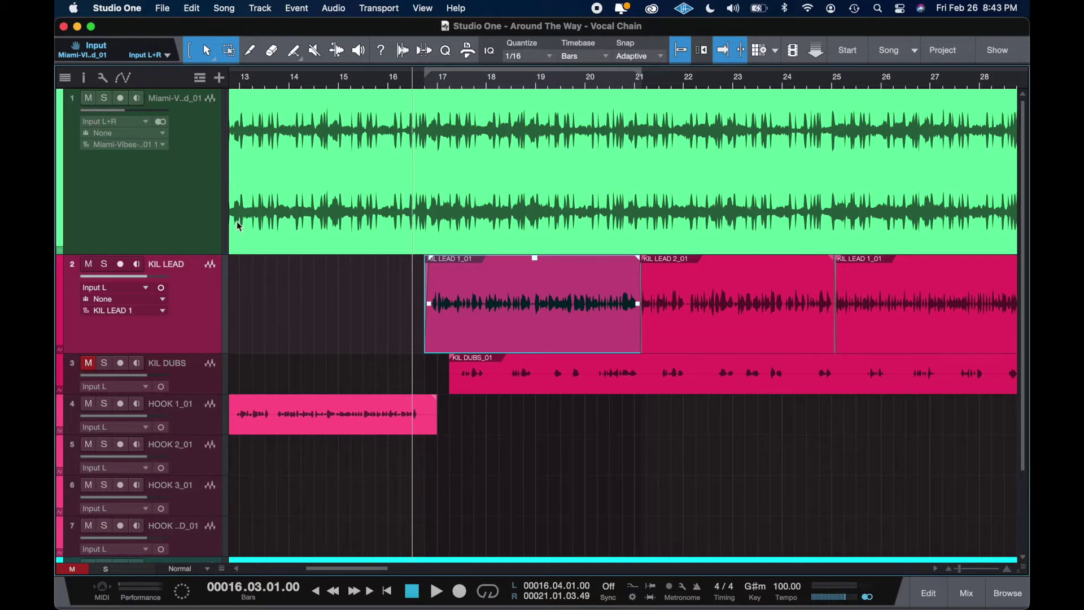
- Replay the first KIL LEAD clip with the beat and make the KIL LEAD track slightly taller
{"action": "key", "text": "space"}
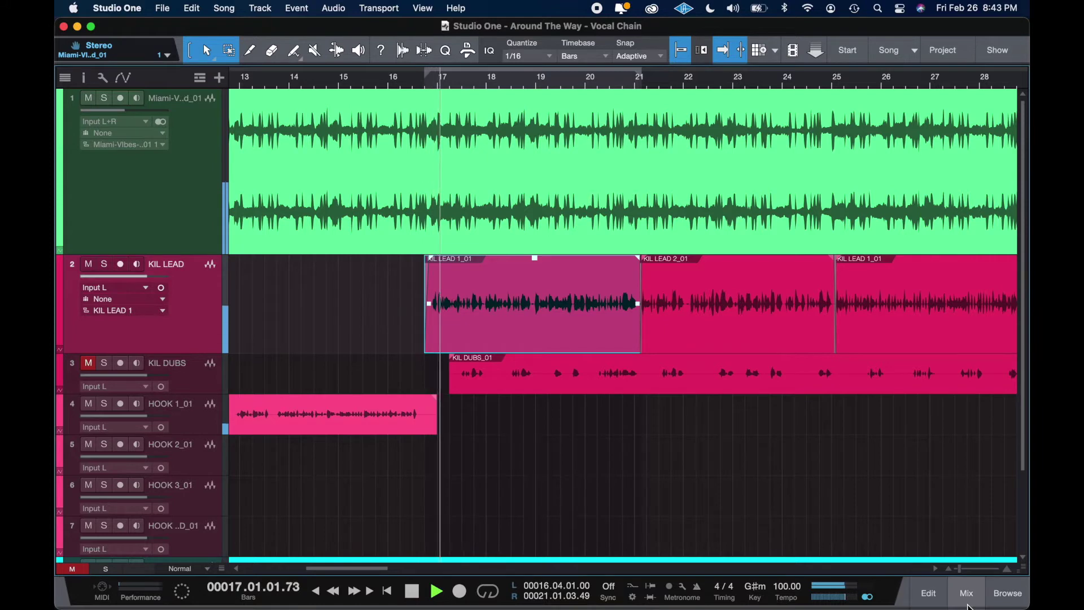
{"action": "left_click_drag", "start_coordinate": [192, 354], "coordinate": [190, 369]}
{"action": "scroll", "coordinate": [316, 410], "scroll_direction": "up", "scroll_amount": 5}
{"action": "scroll", "coordinate": [607, 439], "scroll_direction": "right", "scroll_amount": 4}
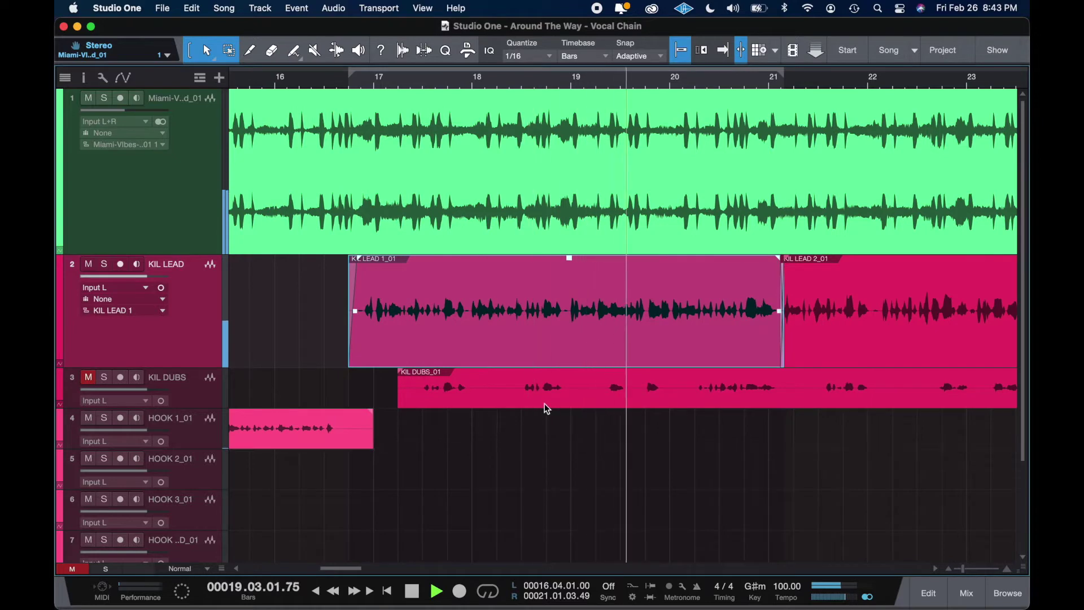
{"action": "key", "text": "space"}
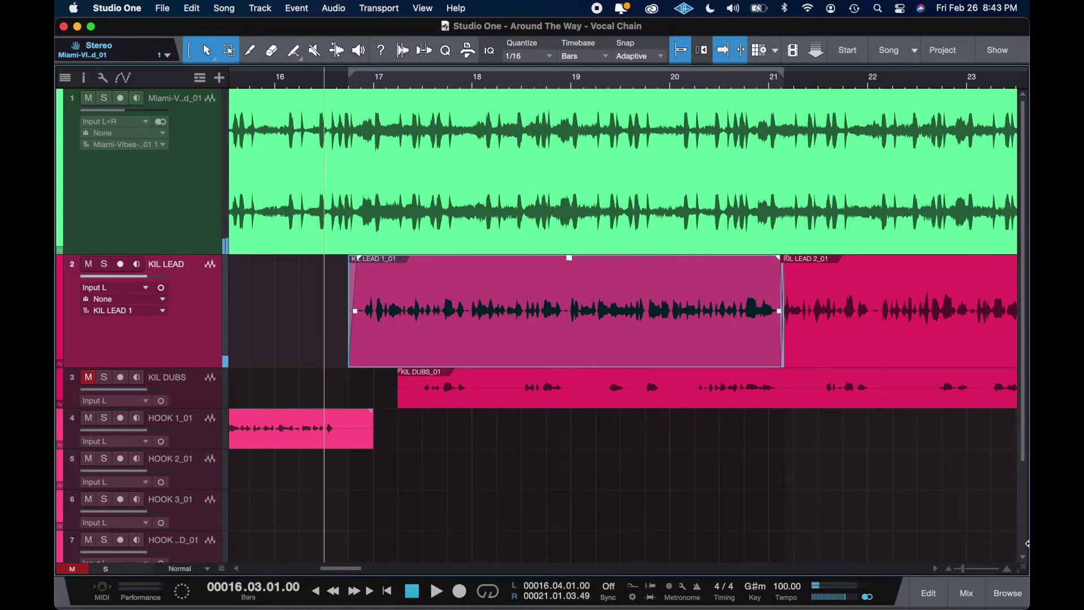
- Show the mixer and insert a Pro EQ plug-in on the KIL LEAD channel, placing its window below the vocal waveform
{"action": "left_click", "coordinate": [967, 594]}
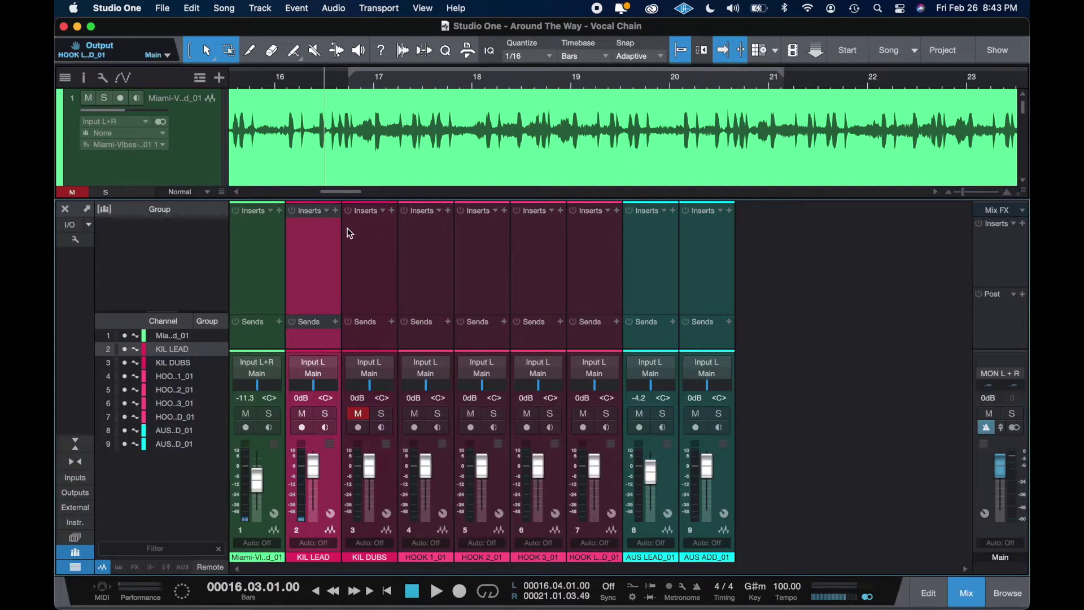
{"action": "scroll", "coordinate": [382, 167], "scroll_direction": "down", "scroll_amount": 2}
{"action": "scroll", "coordinate": [381, 167], "scroll_direction": "down", "scroll_amount": 3}
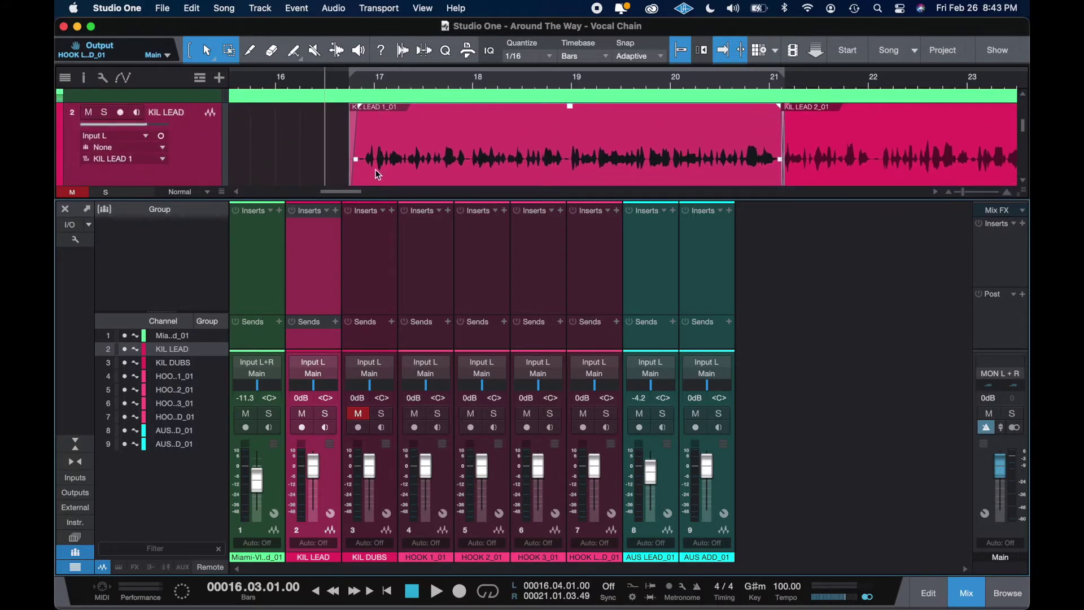
{"action": "left_click", "coordinate": [336, 210]}
{"action": "type", "text": "pro"}
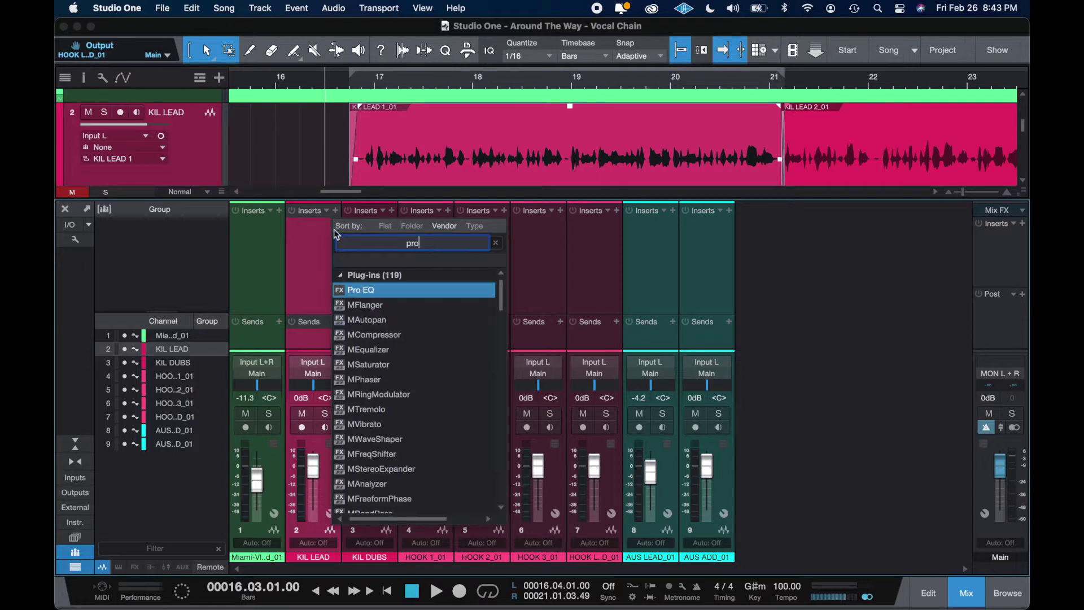
{"action": "left_click", "coordinate": [351, 290]}
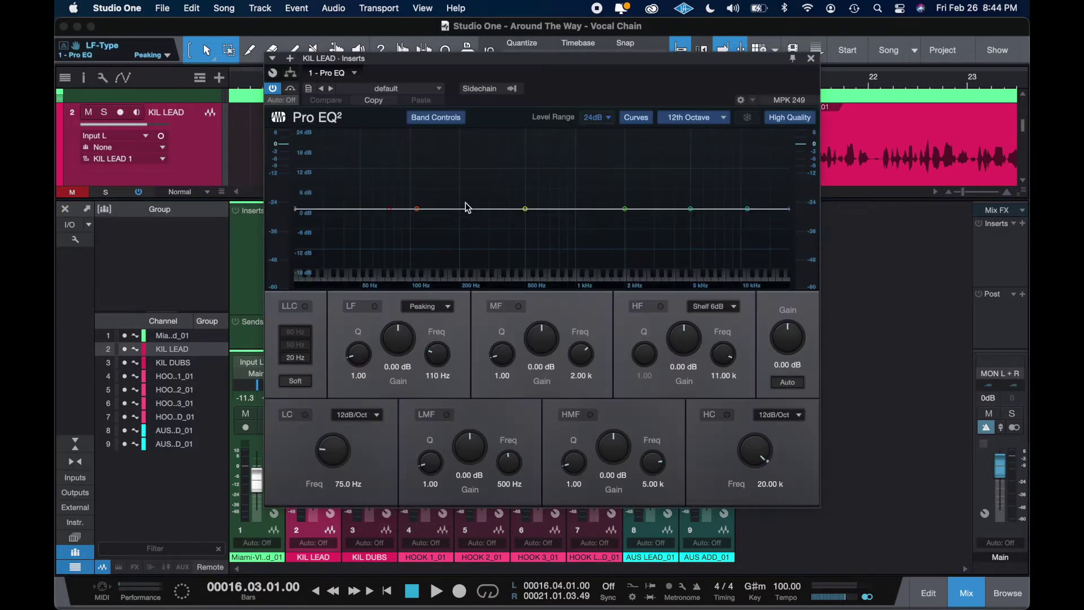
{"action": "left_click_drag", "start_coordinate": [459, 64], "coordinate": [454, 204]}
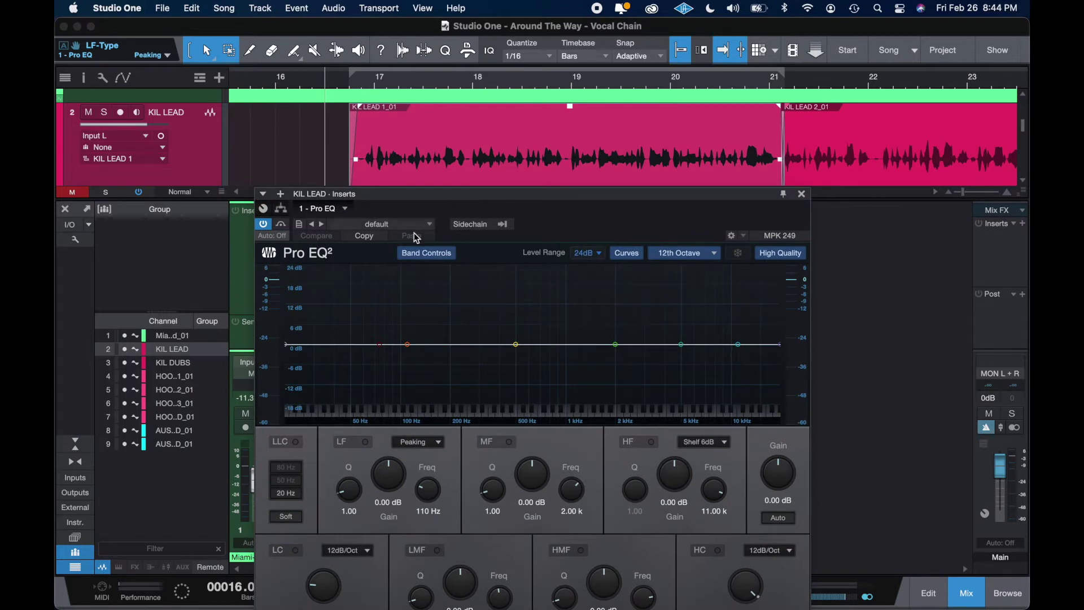
- Enable the Pro EQ low cut on KIL LEAD and set its frequency to 132 Hz while the vocal plays
{"action": "key", "text": "space"}
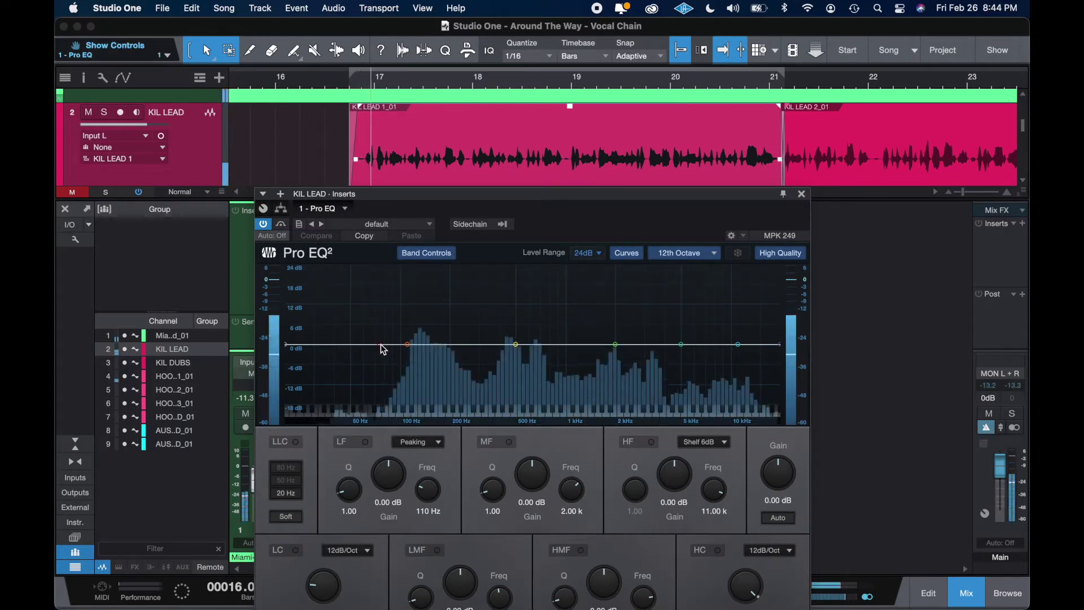
{"action": "mouse_move", "coordinate": [382, 345]}
{"action": "left_mouse_down"}
{"action": "mouse_move", "coordinate": [525, 344]}
{"action": "mouse_move", "coordinate": [395, 335]}
{"action": "left_mouse_up"}
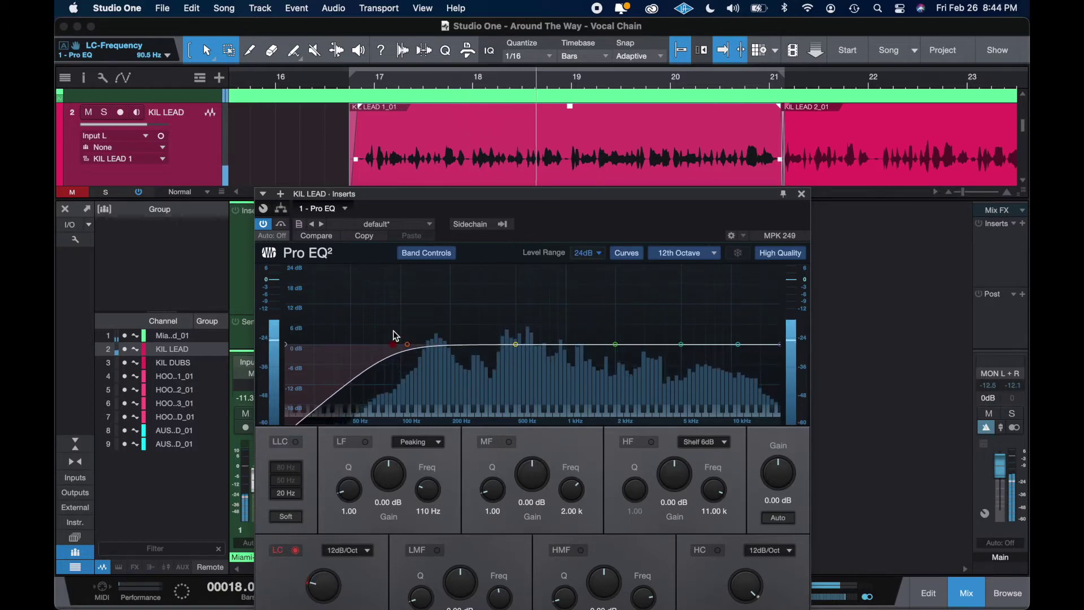
{"action": "left_click_drag", "start_coordinate": [456, 194], "coordinate": [363, 117]}
{"action": "key", "text": "space"}
{"action": "key", "text": "space"}
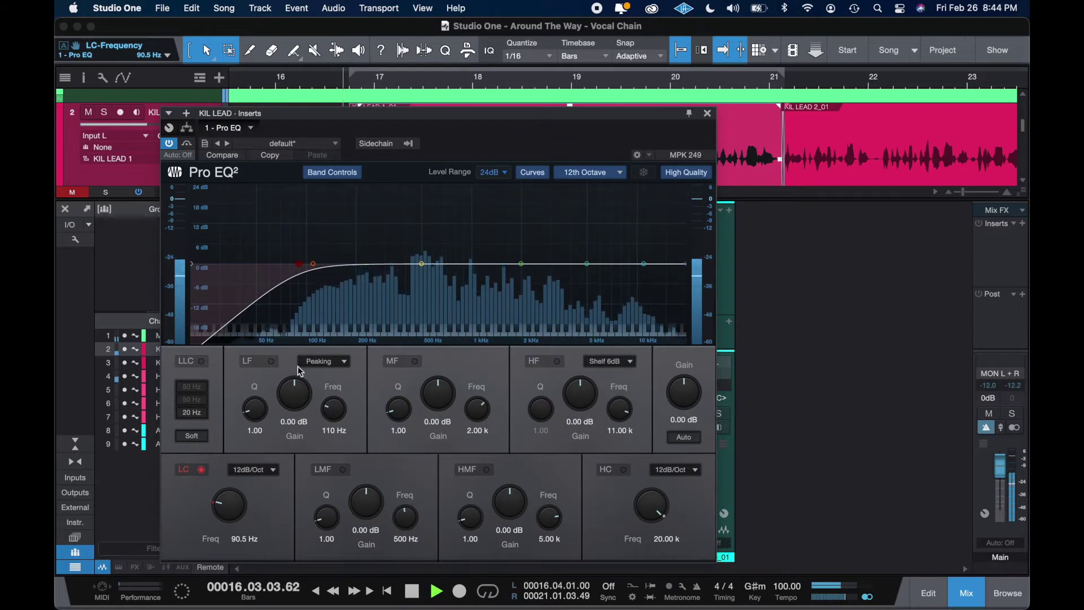
{"action": "left_click_drag", "start_coordinate": [230, 508], "coordinate": [230, 503]}
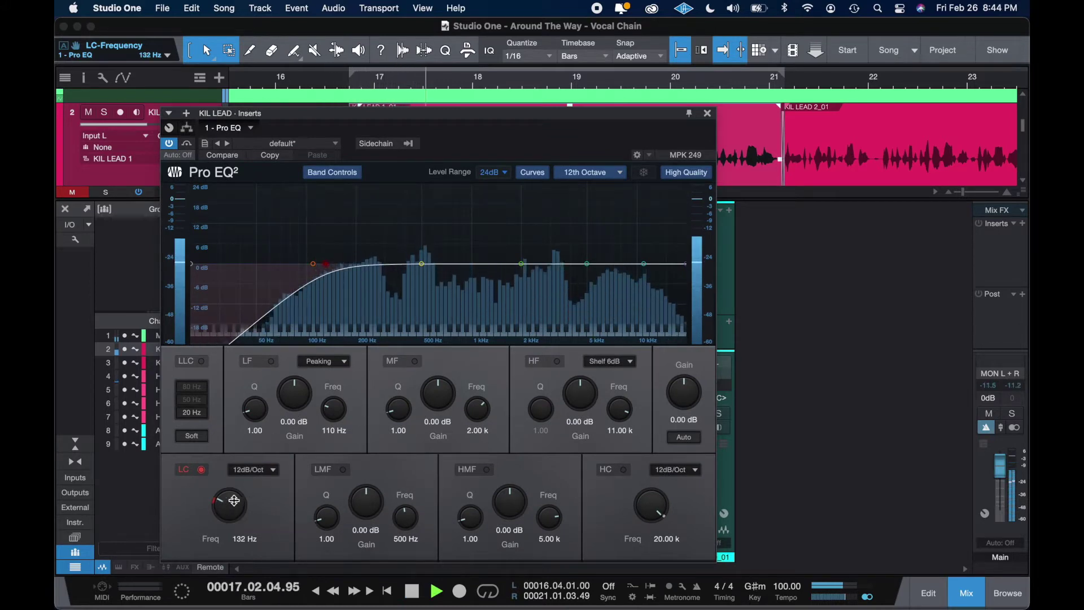
- Boost the LF band by about 20.23 dB at 438 Hz with a narrow Q of 13.03 to sweep for resonances
{"action": "left_click_drag", "start_coordinate": [314, 264], "coordinate": [385, 265]}
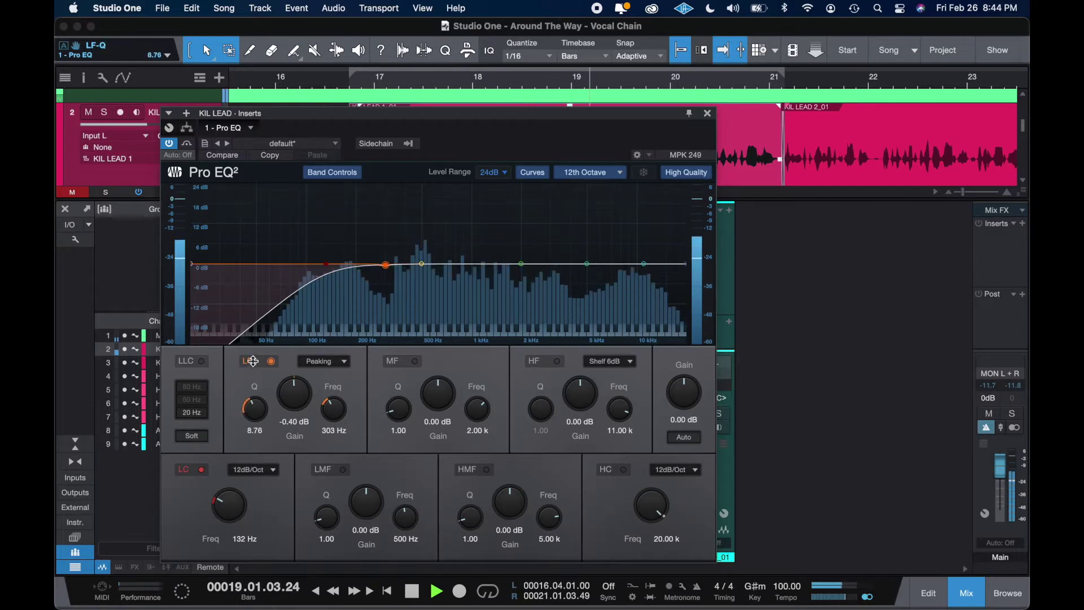
{"action": "left_click_drag", "start_coordinate": [255, 412], "coordinate": [203, 43]}
{"action": "left_click_drag", "start_coordinate": [386, 266], "coordinate": [414, 197]}
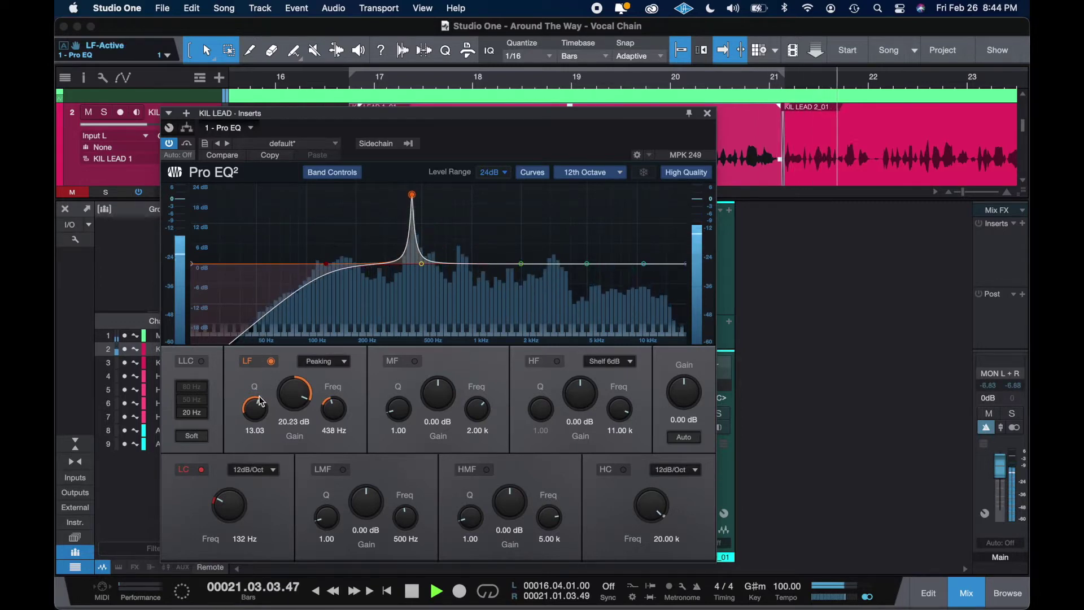
- Turn the LF boost at 438 Hz into a cut of -6.96 dB with a Q of 6.14, checking it against vocal playback
{"action": "left_click_drag", "start_coordinate": [255, 406], "coordinate": [301, 403]}
{"action": "left_click", "coordinate": [305, 390], "text": "super"}
{"action": "key", "text": "space"}
{"action": "key", "text": "space"}
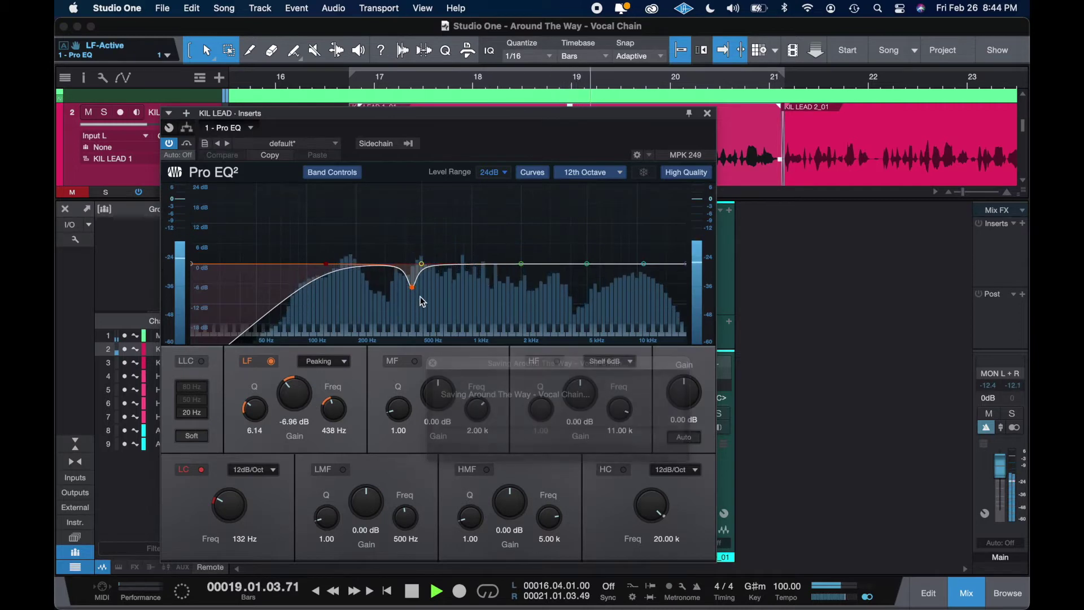
- Sweep the LMF band with a narrow boost, cut it -7.44 dB at 976 Hz with a Q of 10.19, and save the song
{"action": "left_click_drag", "start_coordinate": [425, 263], "coordinate": [453, 264]}
{"action": "left_click_drag", "start_coordinate": [329, 515], "coordinate": [341, 472]}
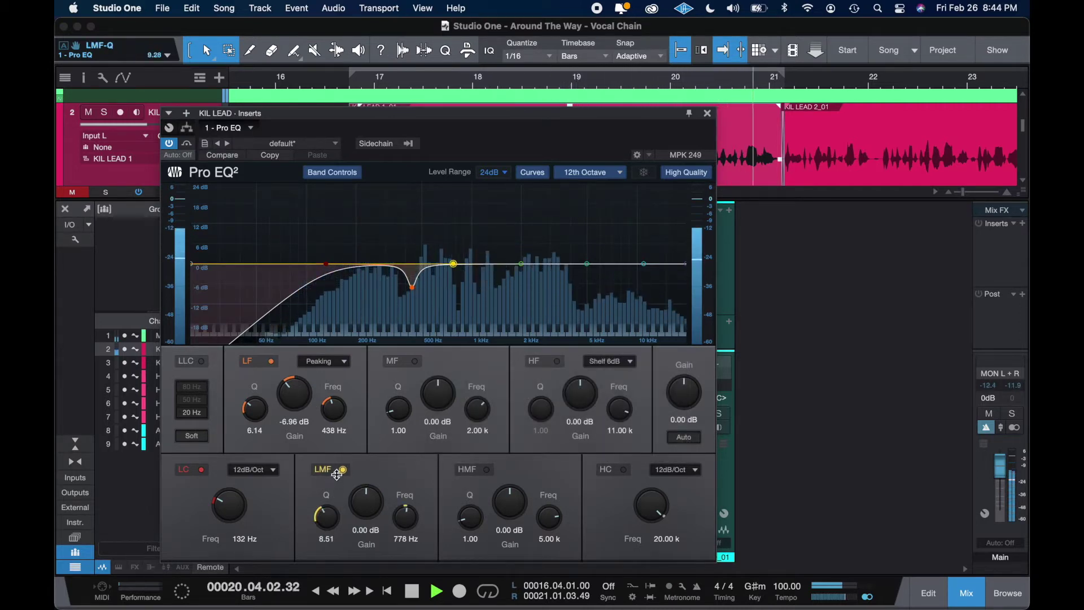
{"action": "left_click_drag", "start_coordinate": [455, 267], "coordinate": [469, 195]}
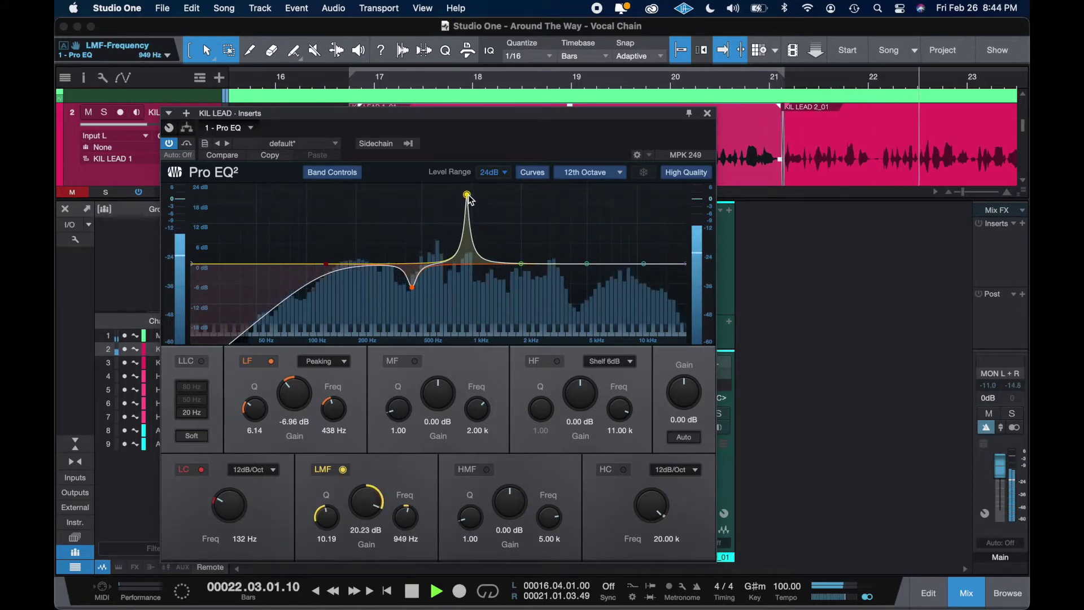
{"action": "mouse_move", "coordinate": [370, 500]}
{"action": "left_mouse_down"}
{"action": "mouse_move", "coordinate": [359, 548]}
{"action": "mouse_move", "coordinate": [366, 516]}
{"action": "left_mouse_up"}
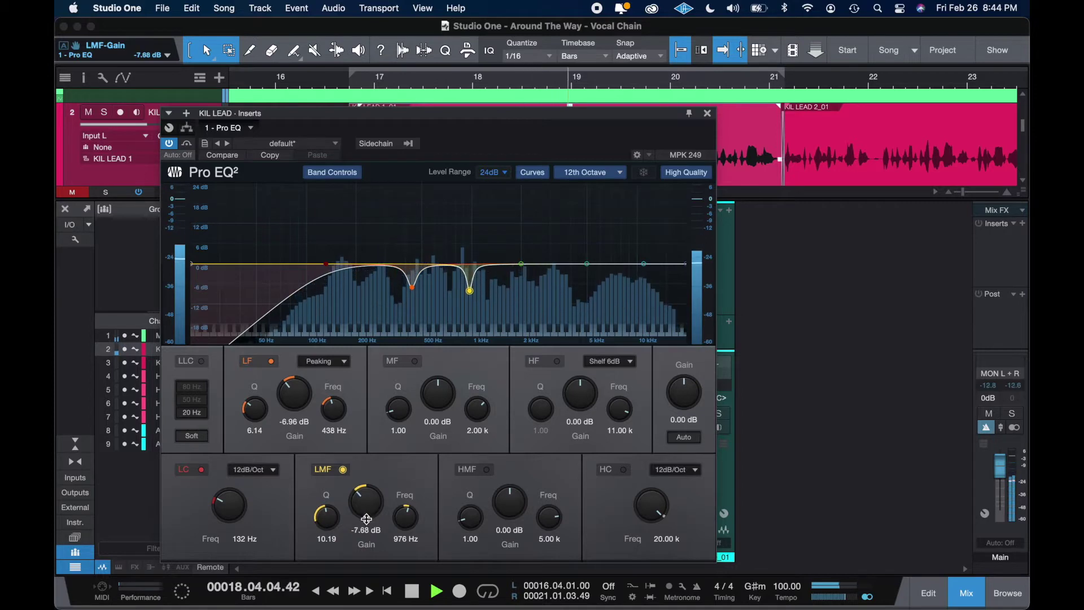
{"action": "key", "text": "super+s"}
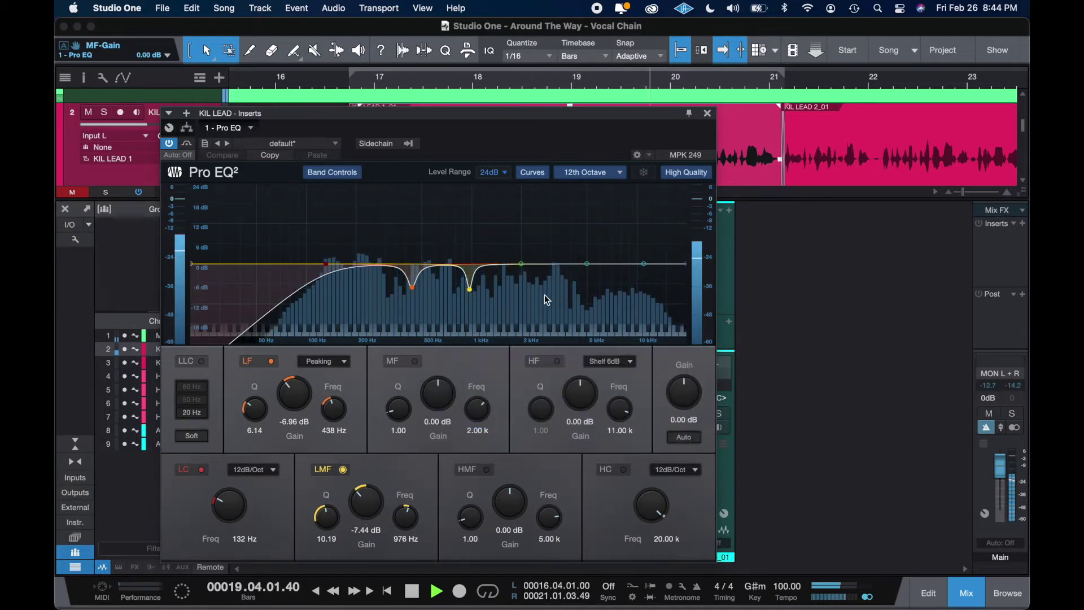
- Enable and sweep the MF band, cut it -7.92 dB at 1.75 kHz with a Q of 14.07, save the song and stop playback
{"action": "left_click", "coordinate": [521, 264]}
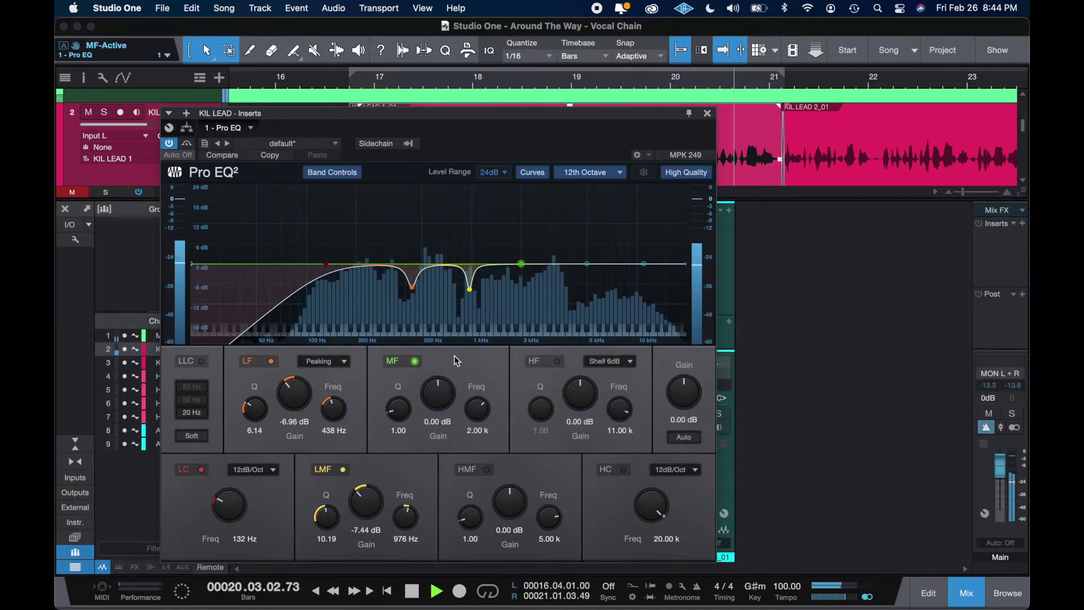
{"action": "left_click_drag", "start_coordinate": [399, 412], "coordinate": [402, 358]}
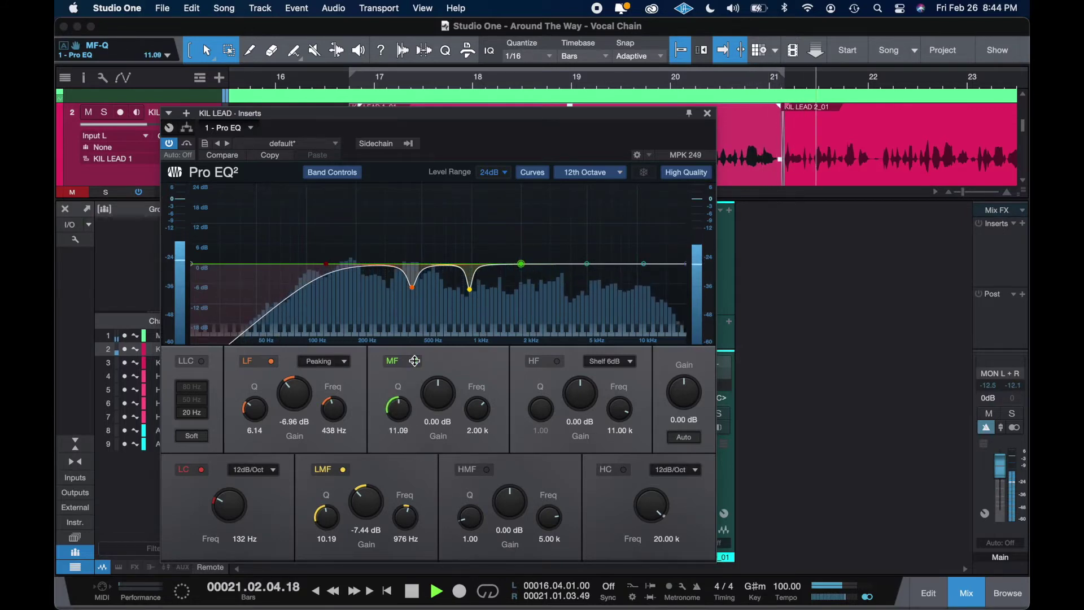
{"action": "left_click_drag", "start_coordinate": [521, 264], "coordinate": [505, 193]}
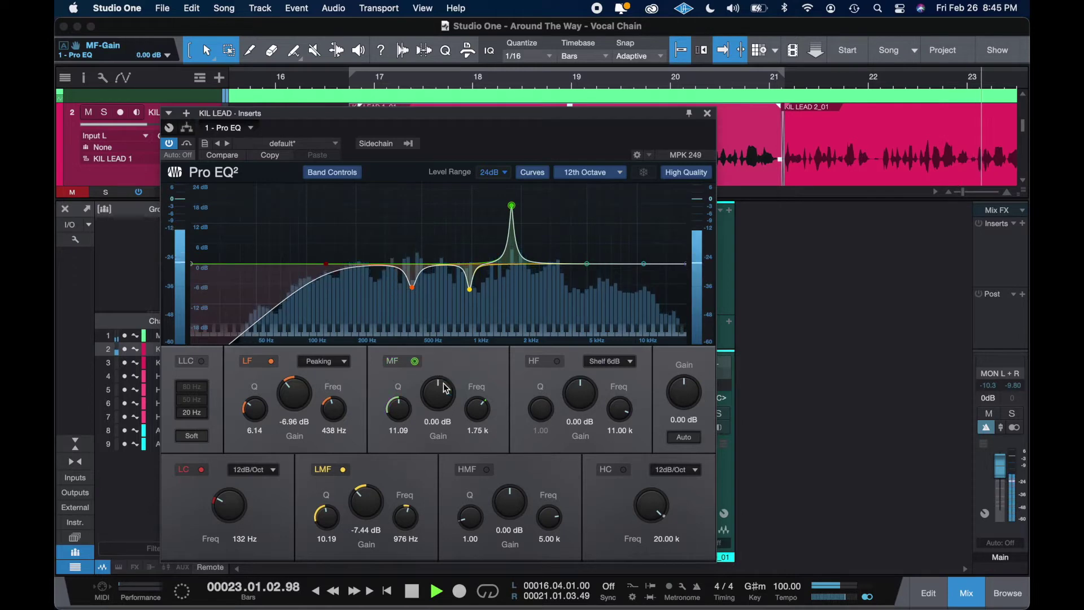
{"action": "mouse_move", "coordinate": [439, 394]}
{"action": "left_mouse_down"}
{"action": "mouse_move", "coordinate": [400, 405]}
{"action": "mouse_move", "coordinate": [430, 400]}
{"action": "left_mouse_up"}
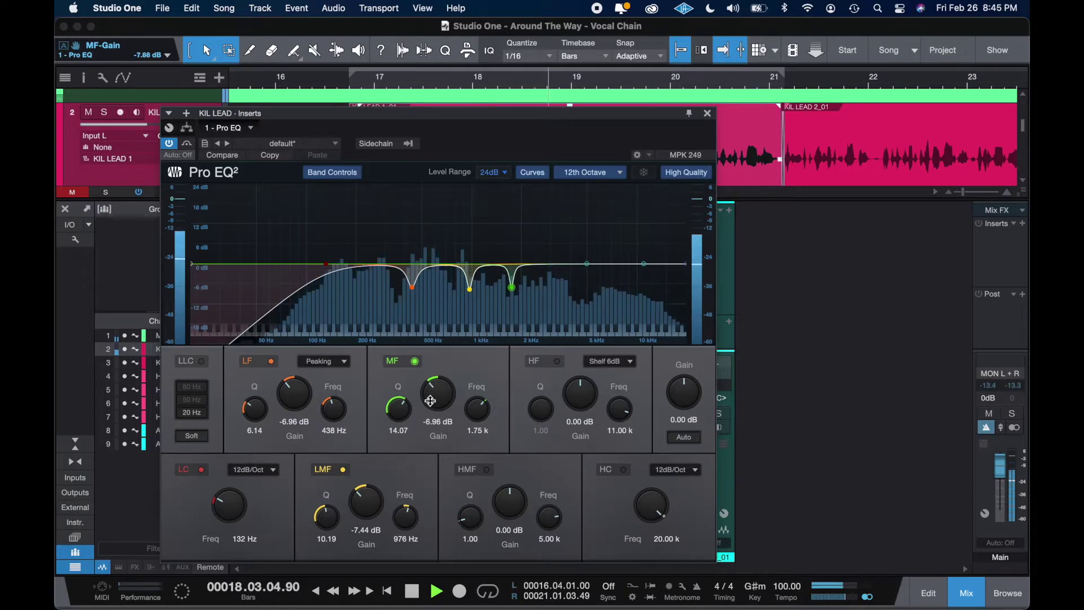
{"action": "key", "text": "super+s"}
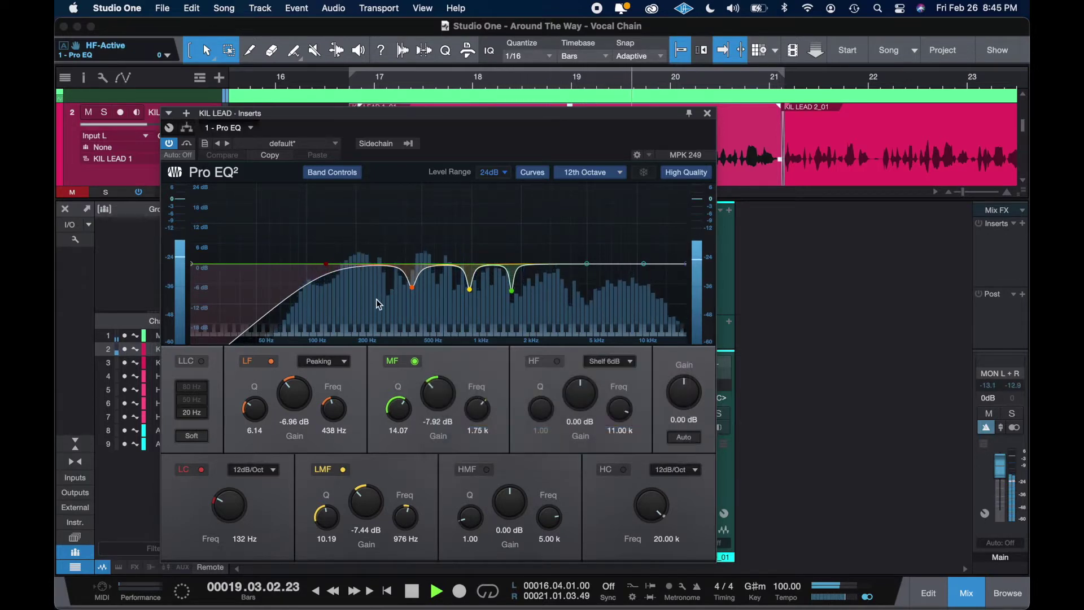
{"action": "key", "text": "space"}
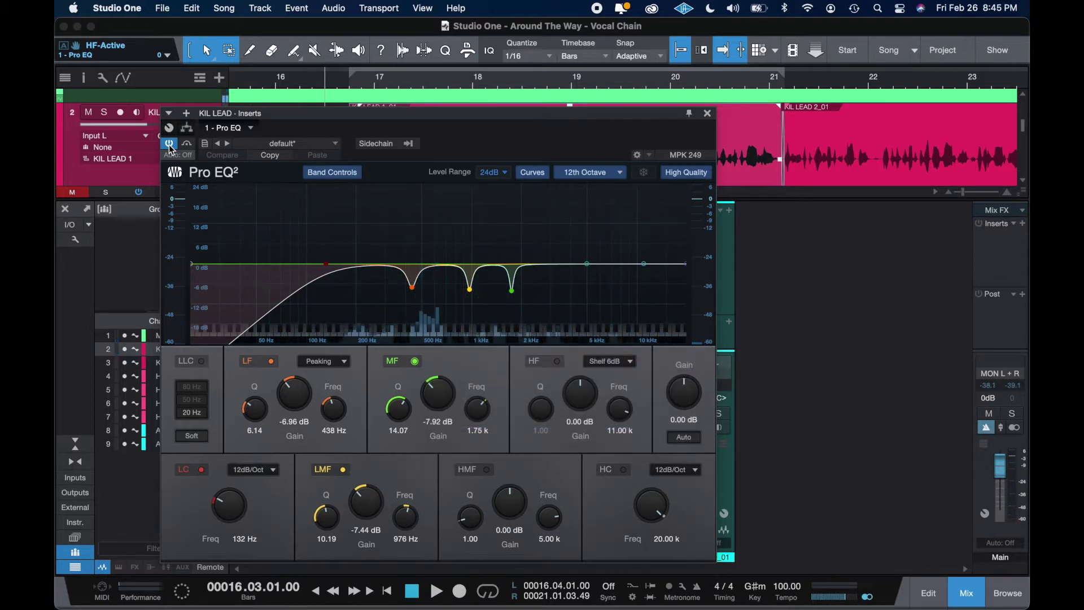
- Play the vocal with the beat and raise the Main output fader to +7.4 dB
{"action": "key", "text": "space"}
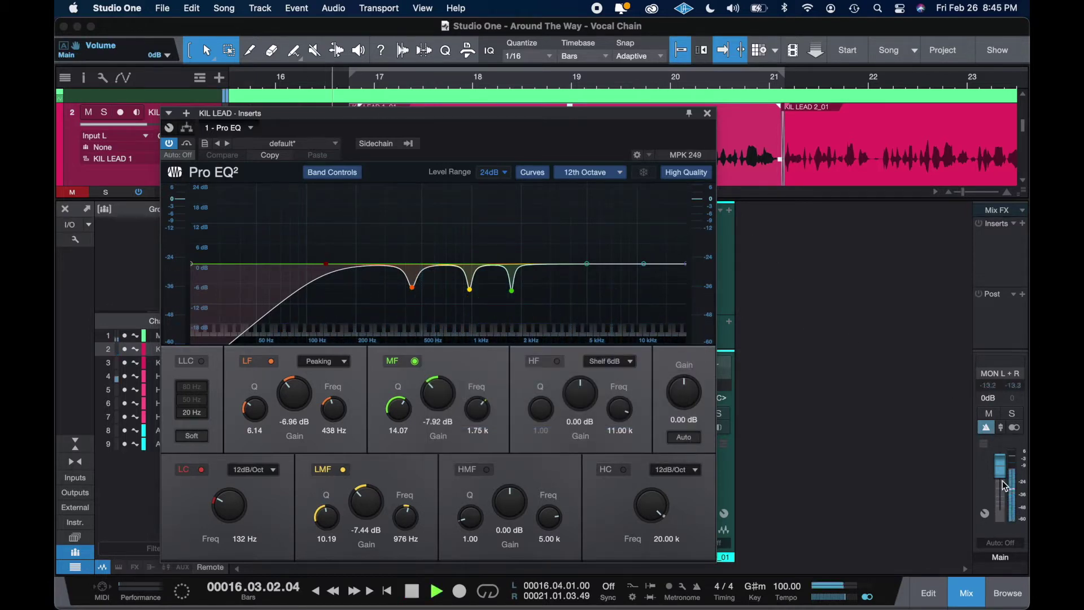
{"action": "left_click_drag", "start_coordinate": [1005, 485], "coordinate": [999, 458]}
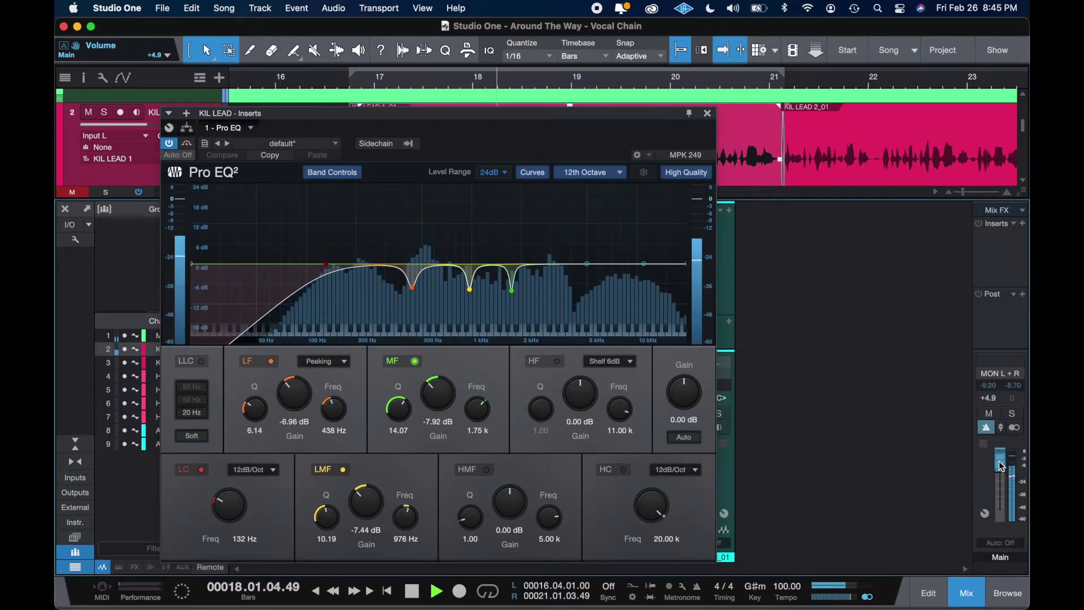
{"action": "key", "text": "space"}
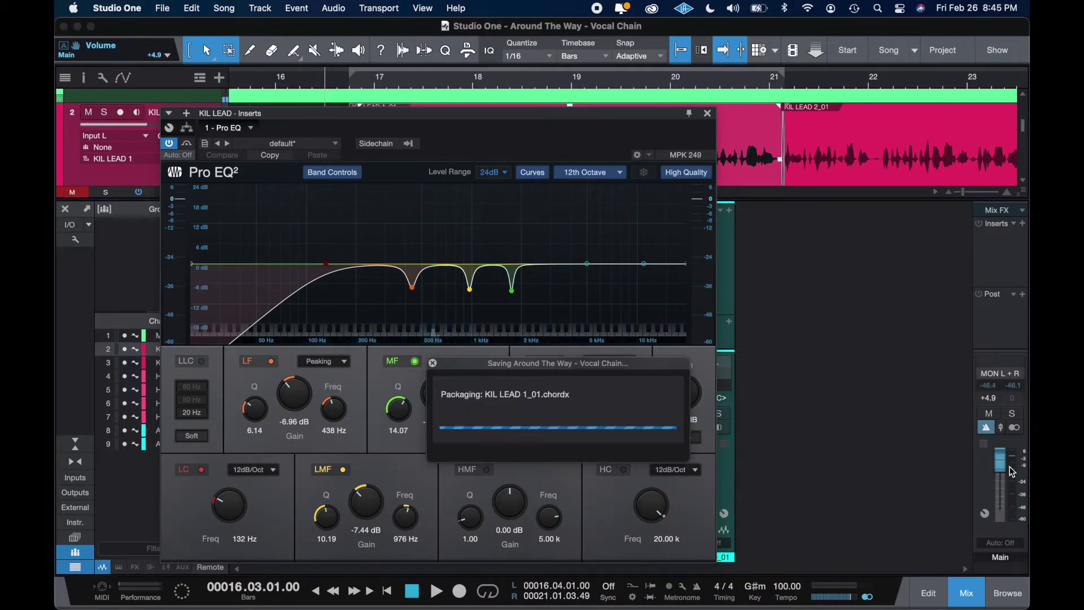
{"action": "left_click_drag", "start_coordinate": [1002, 464], "coordinate": [1002, 462]}
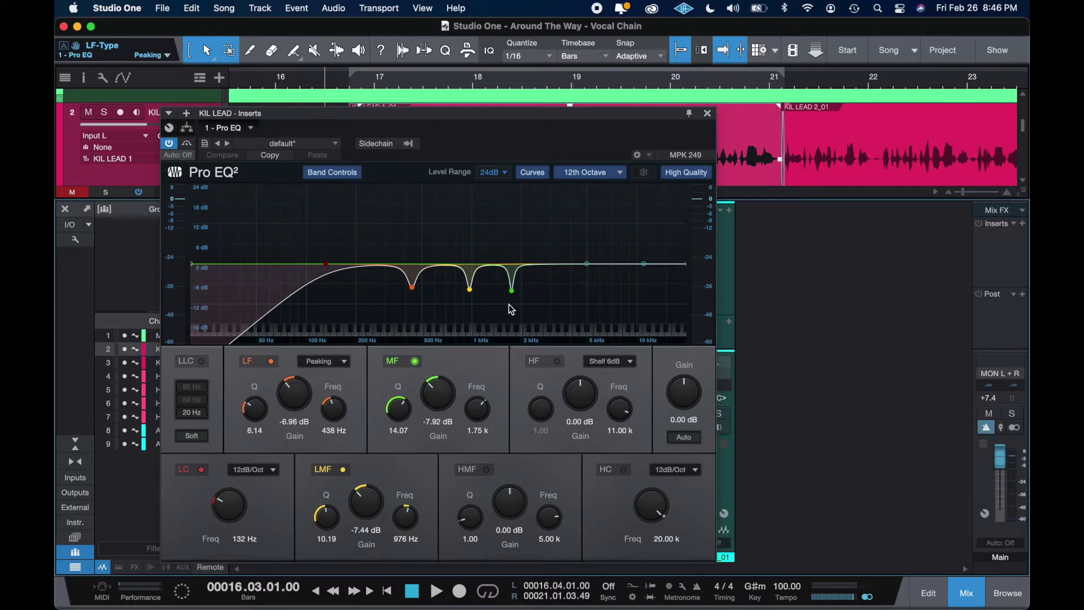
- Compare the KIL LEAD vocal with the Pro EQ bypassed and active during playback, leaving the EQ active
{"action": "left_click", "coordinate": [169, 143]}
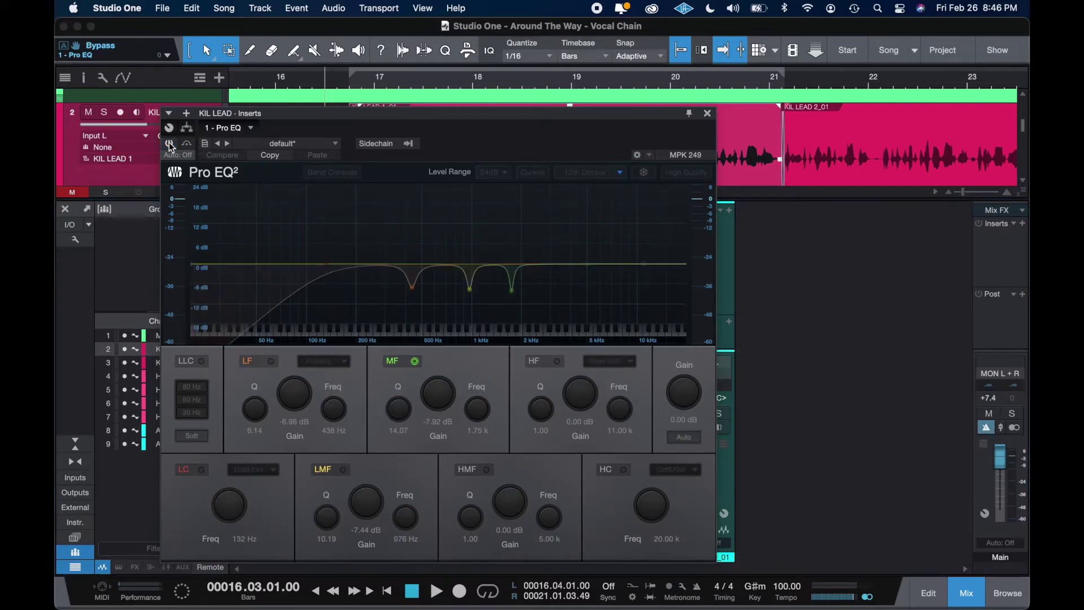
{"action": "key", "text": "space"}
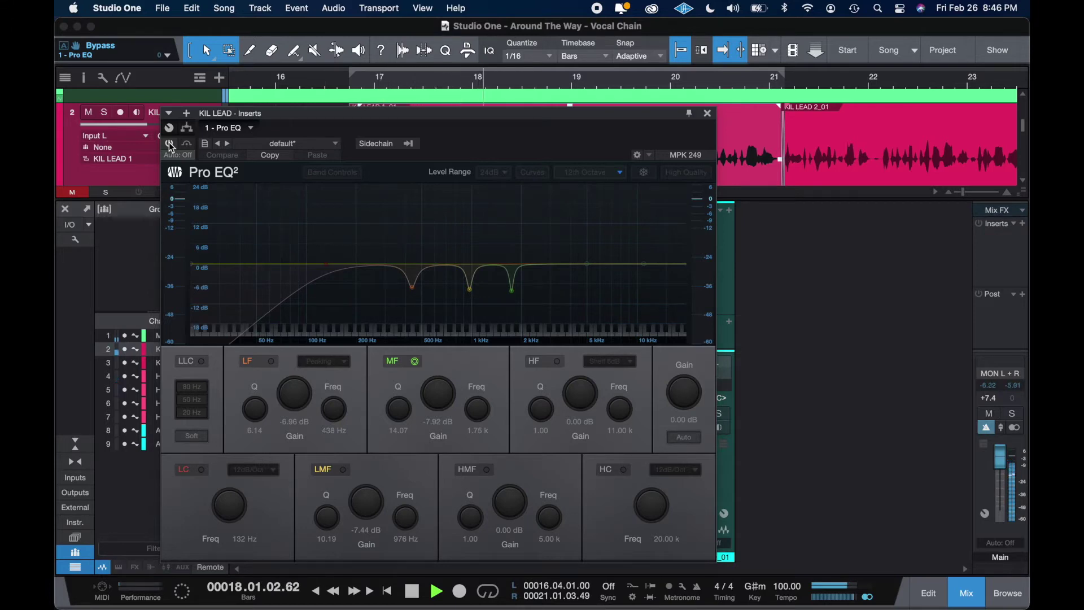
{"action": "key", "text": "space"}
{"action": "key", "text": "space"}
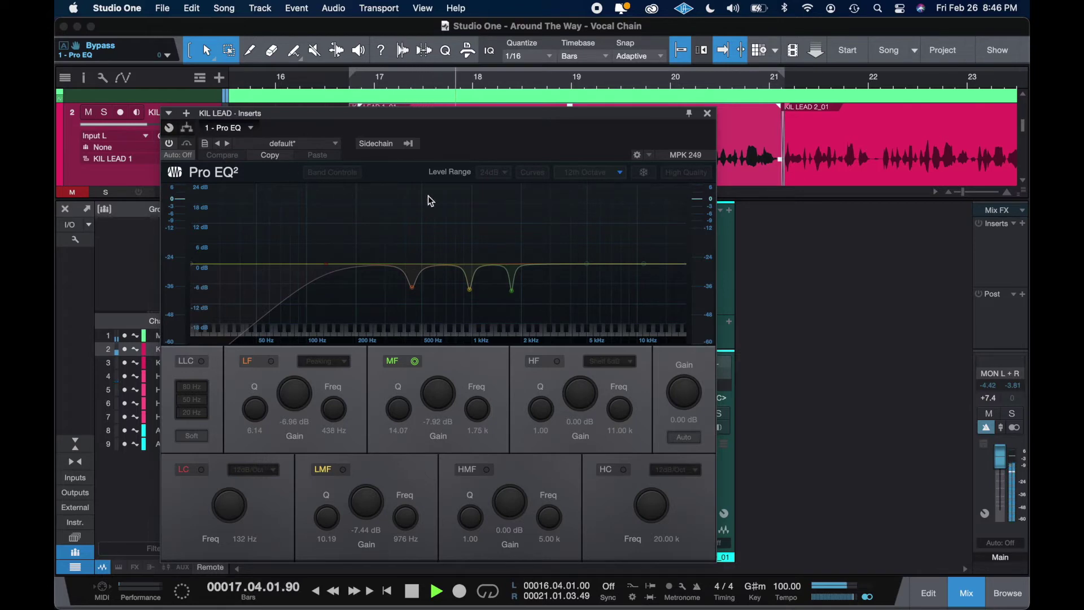
{"action": "key", "text": "space"}
{"action": "left_click", "coordinate": [169, 143]}
{"action": "key", "text": "space"}
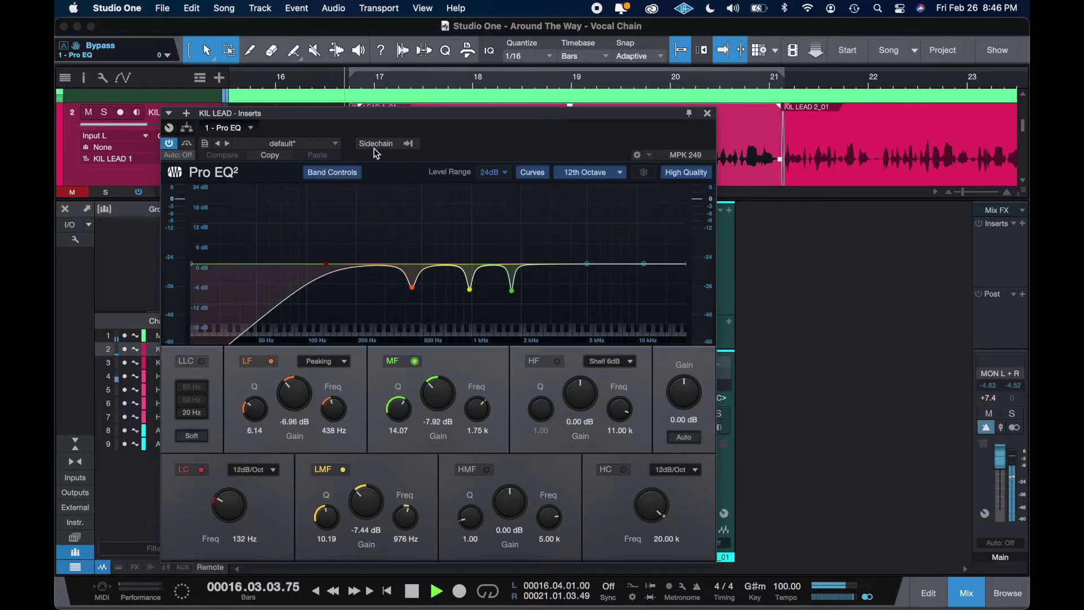
{"action": "left_click", "coordinate": [170, 143]}
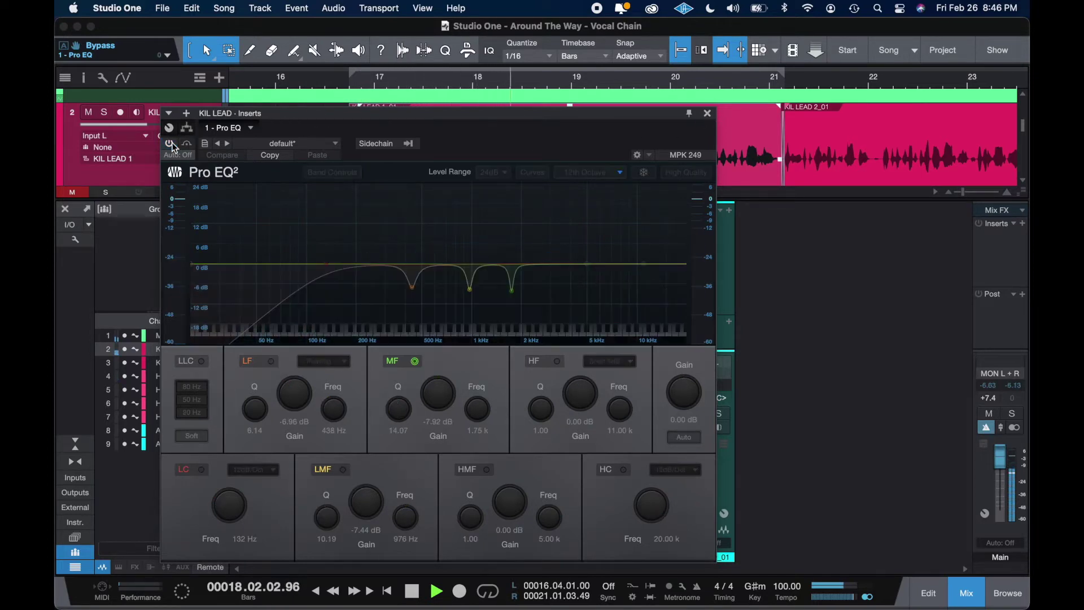
{"action": "left_click", "coordinate": [169, 144]}
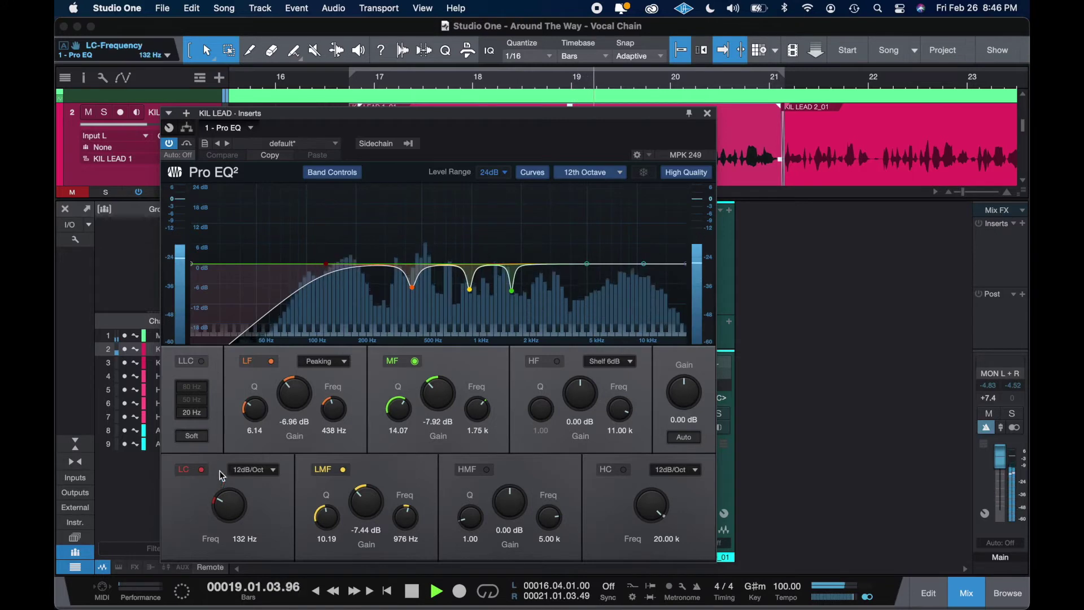
- Lower the Pro EQ low cut frequency to 90.5 Hz, stop playback, close the plug-in window and save the song
{"action": "left_click_drag", "start_coordinate": [226, 499], "coordinate": [224, 508]}
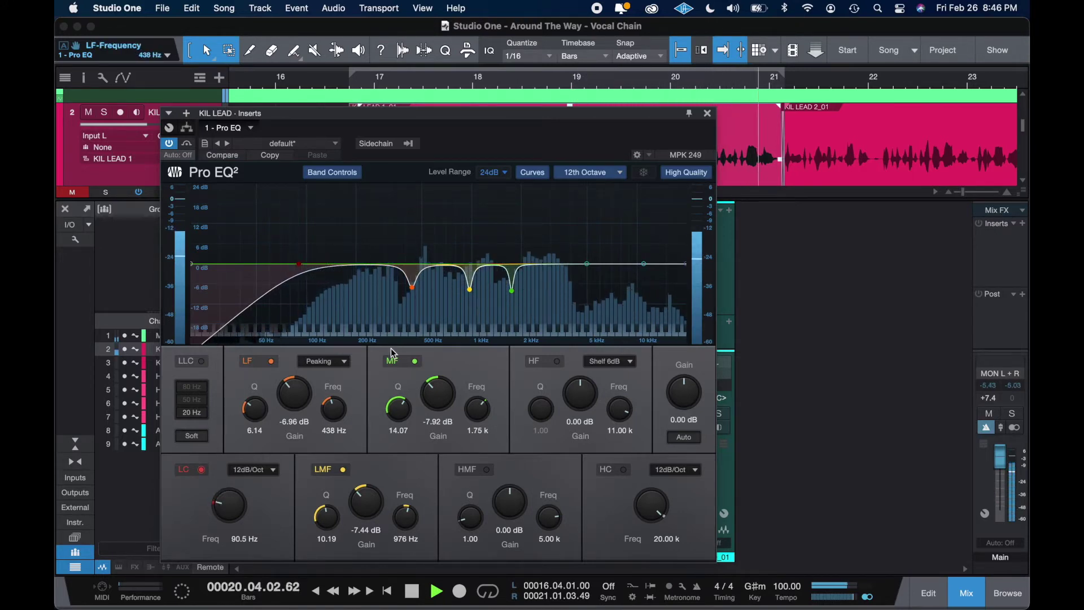
{"action": "key", "text": "space"}
{"action": "left_click", "coordinate": [708, 113]}
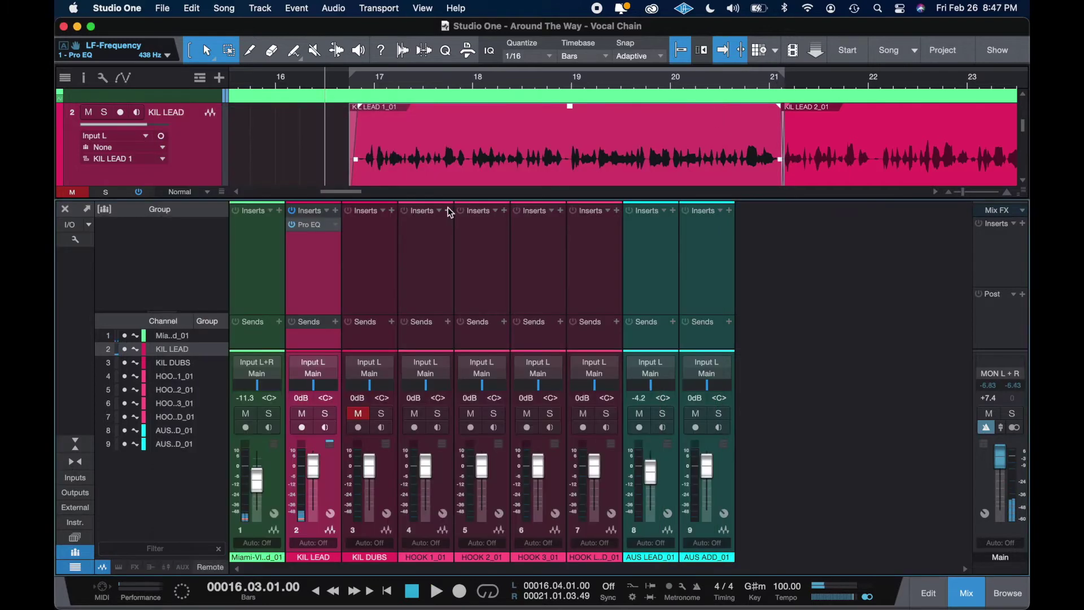
{"action": "key", "text": "super+s"}
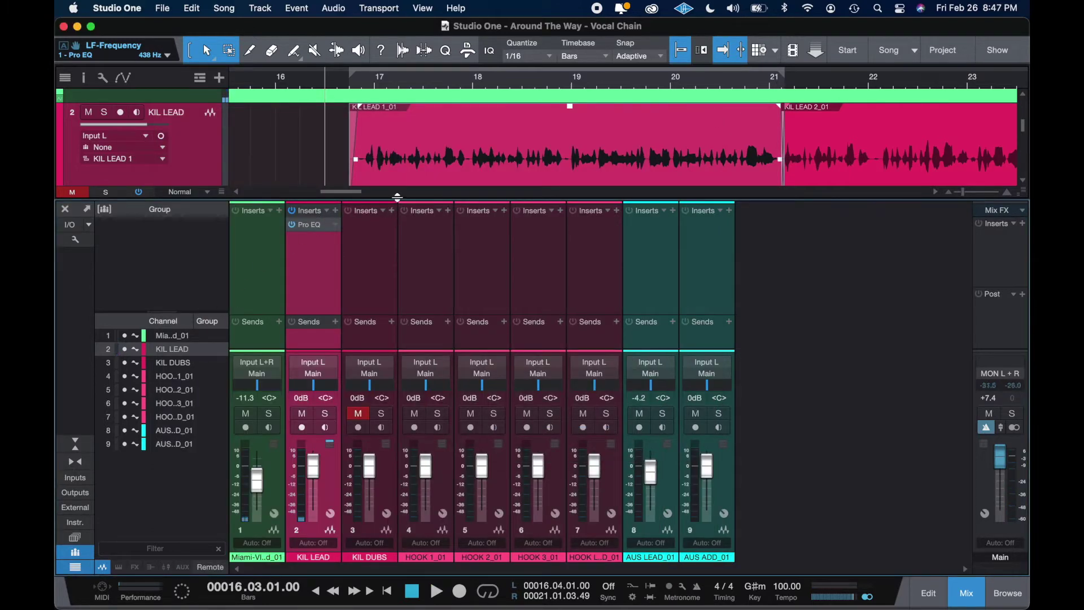
- Replay the vocal phrase just after bar 17 of the first KIL LEAD clip several times to listen for sibilance
{"action": "key", "text": "space"}
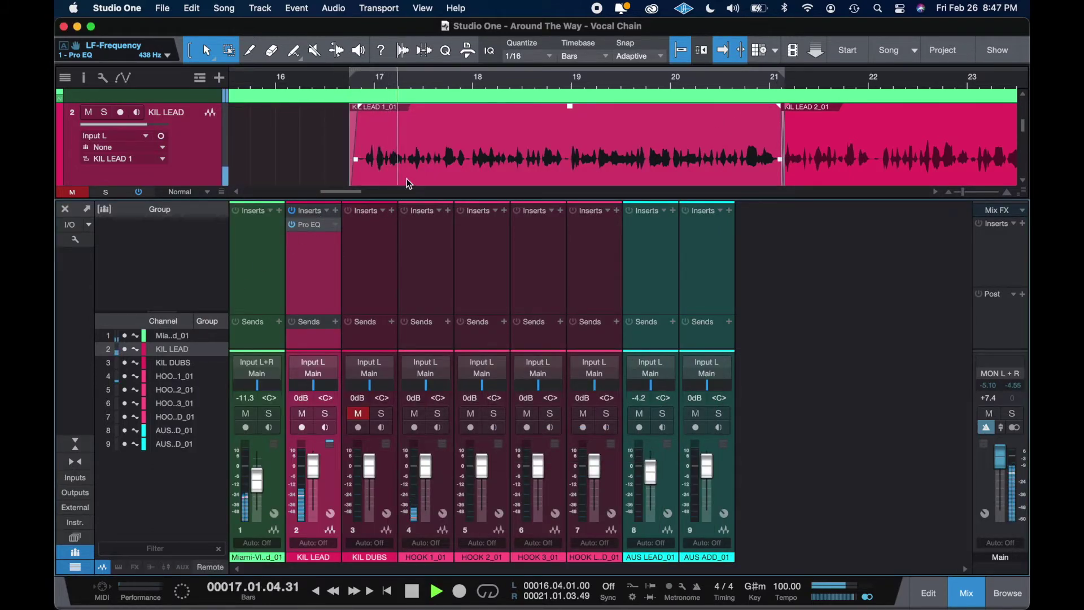
{"action": "left_click", "coordinate": [412, 148]}
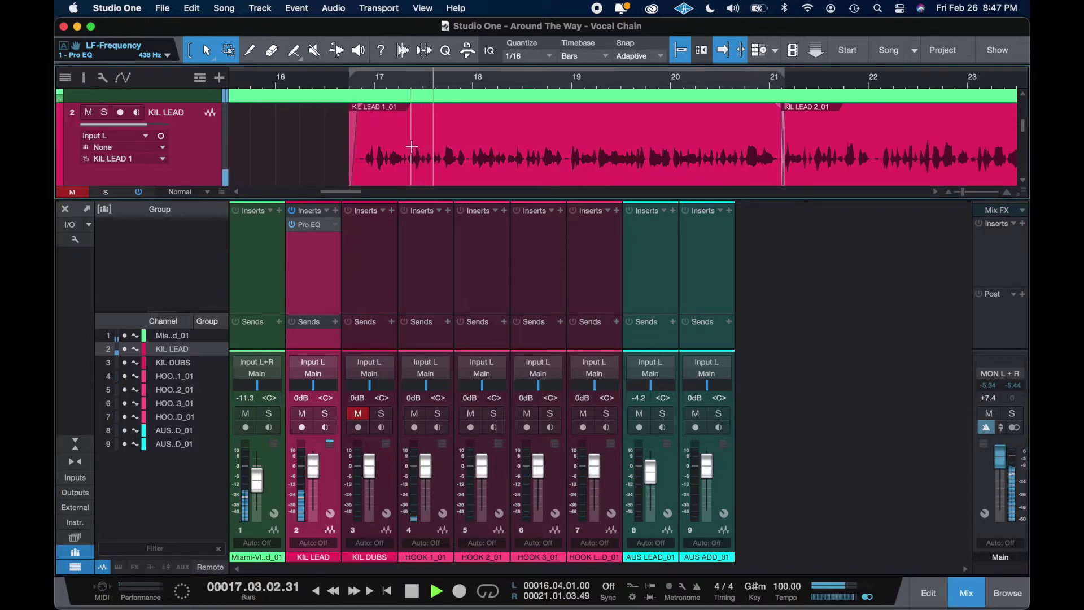
{"action": "left_click", "coordinate": [404, 144]}
{"action": "left_click", "coordinate": [403, 144]}
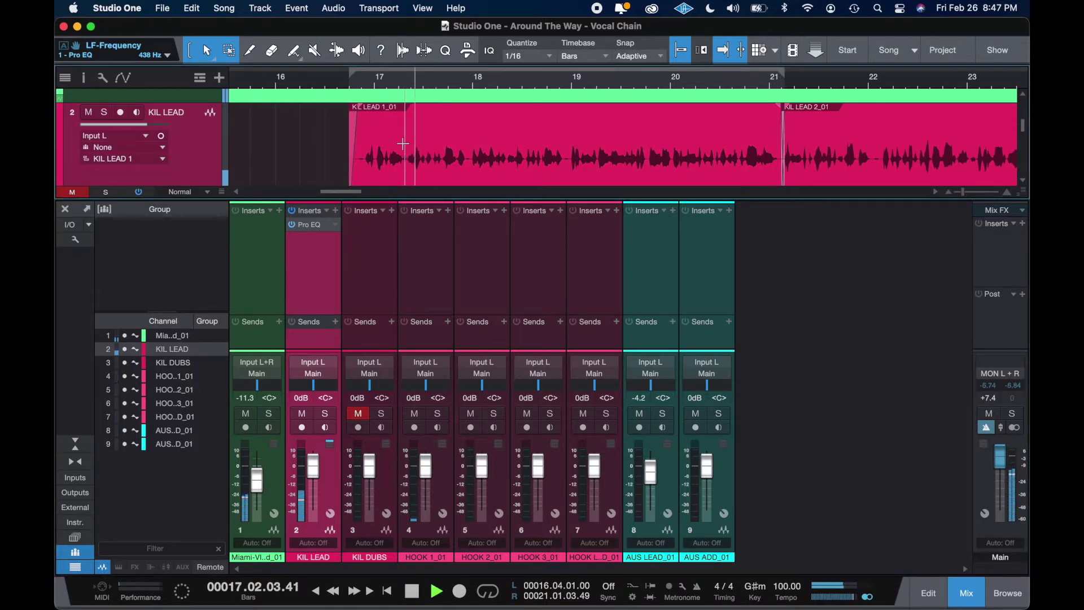
{"action": "left_click", "coordinate": [403, 144]}
{"action": "left_click", "coordinate": [397, 144]}
{"action": "left_click", "coordinate": [395, 143]}
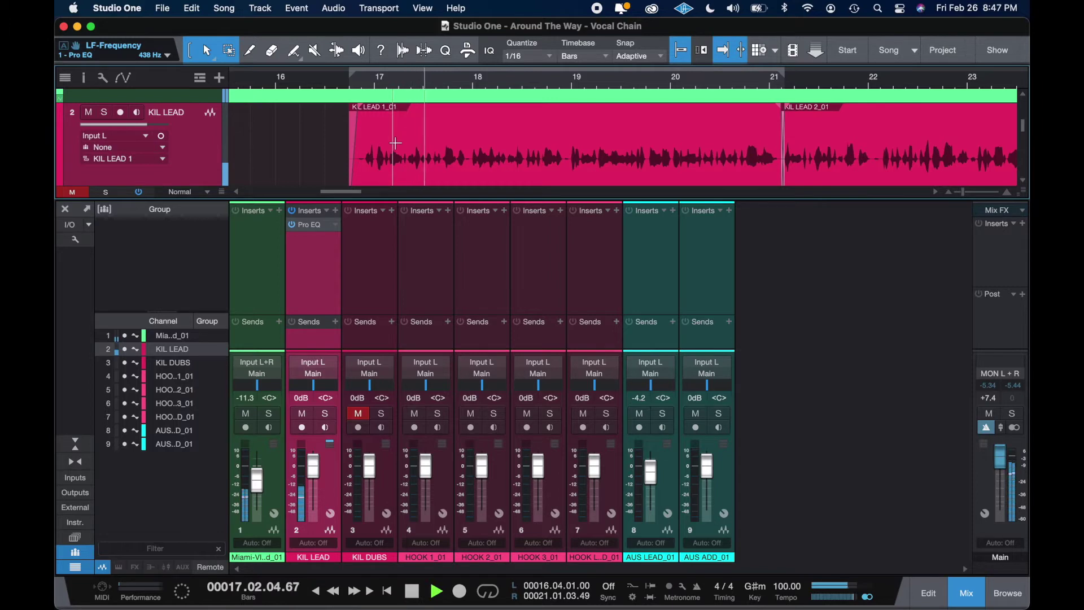
{"action": "key", "text": "space"}
- Insert the RDeEsser Mono plug-in after the Pro EQ on the KIL LEAD channel
{"action": "left_click", "coordinate": [335, 211]}
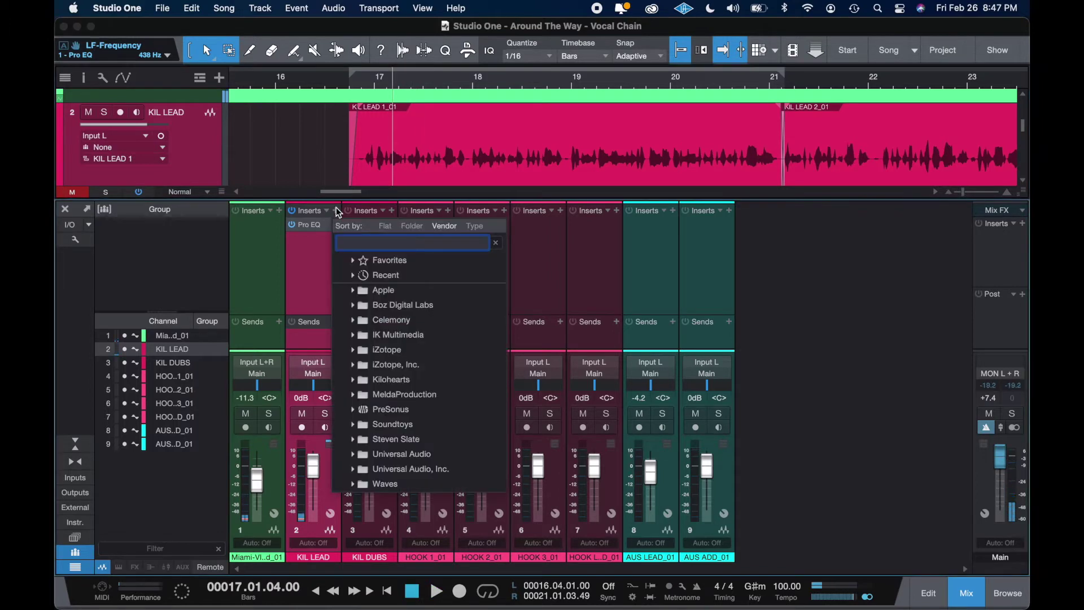
{"action": "type", "text": "dees"}
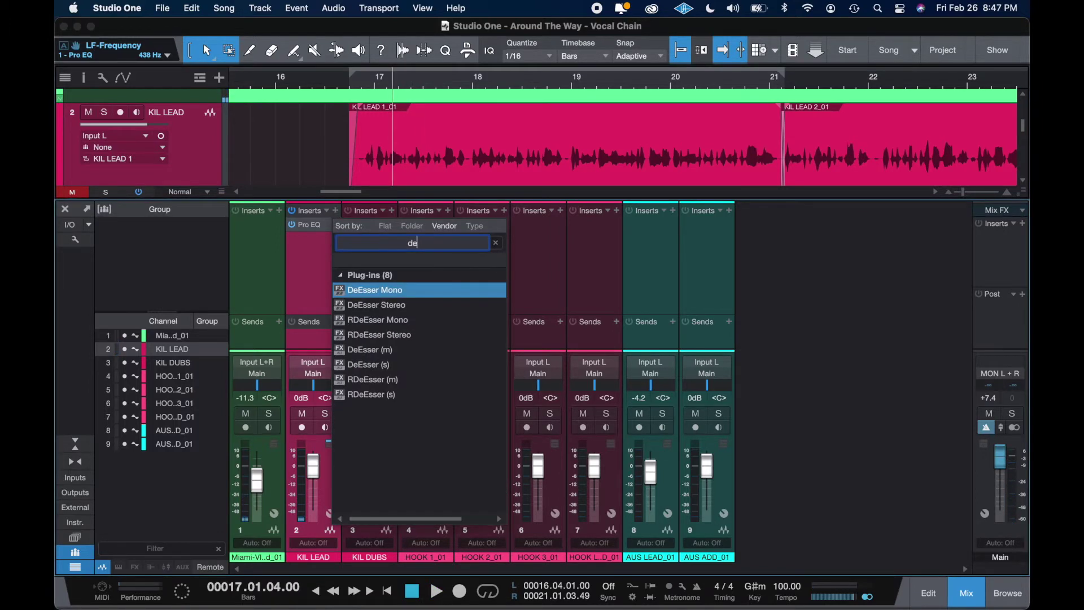
{"action": "key", "text": "BackSpace"}
{"action": "key", "text": "BackSpace"}
{"action": "type", "text": "rde"}
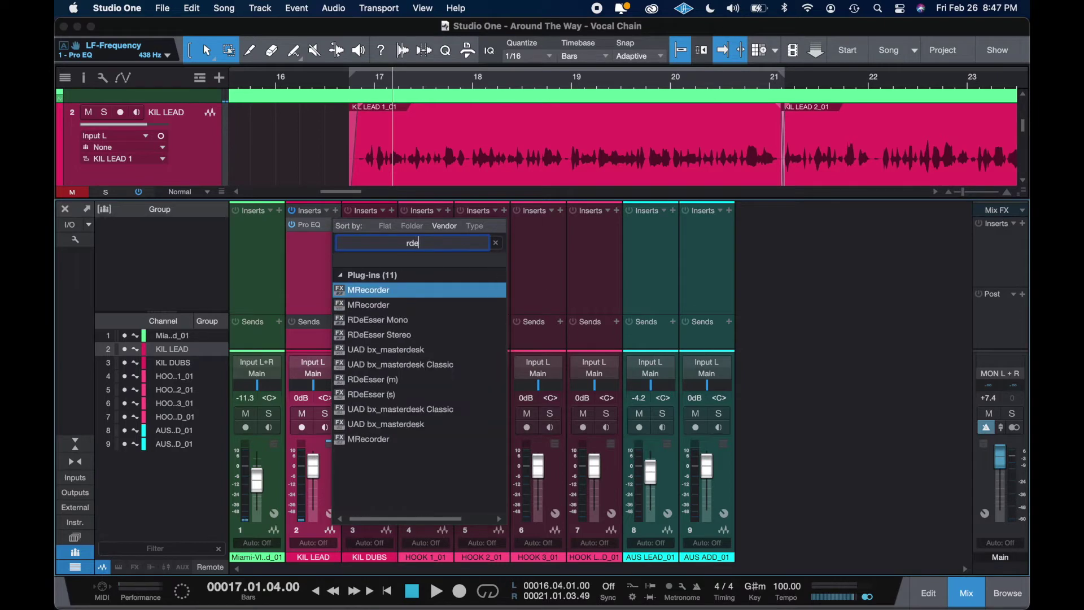
{"action": "left_click", "coordinate": [353, 320]}
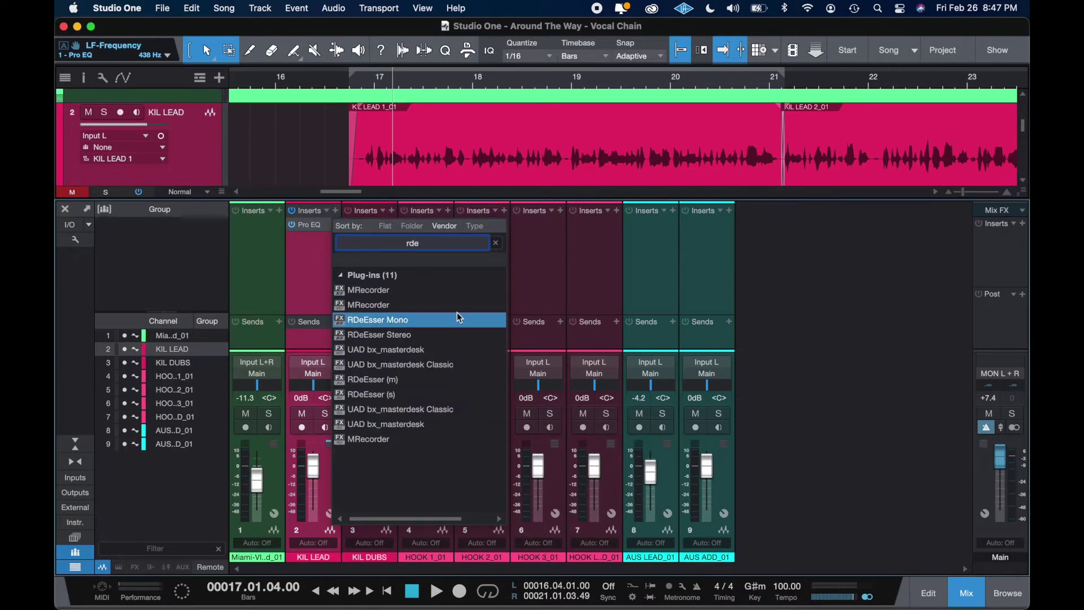
{"action": "key", "text": "Return"}
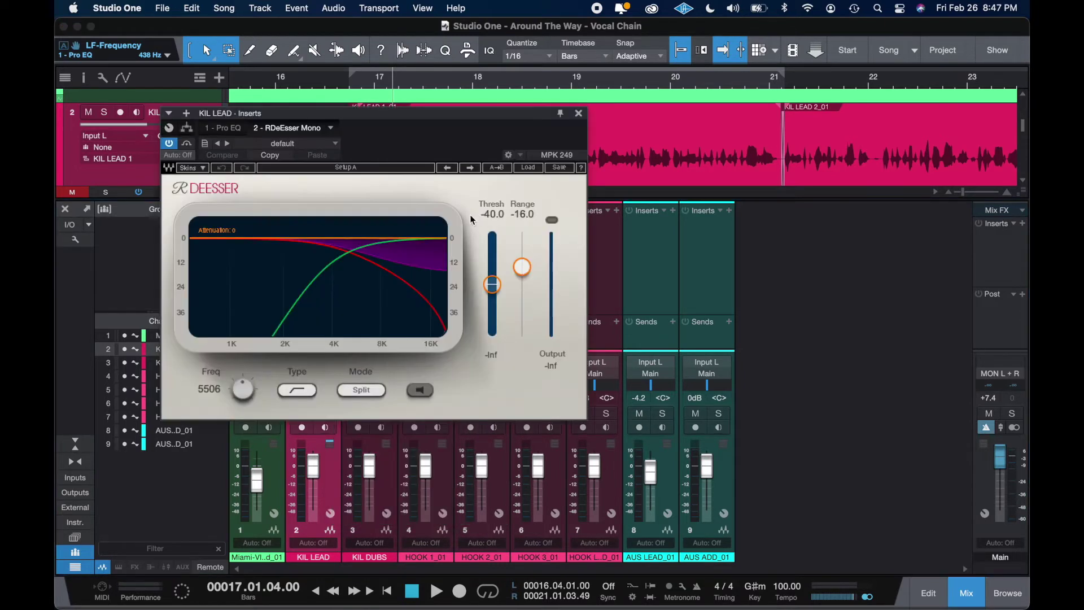
- Switch the RDeEsser filter type to band-pass, keep its frequency at 5506 Hz, and audition the vocal phrase after bar 17
{"action": "left_click", "coordinate": [314, 389]}
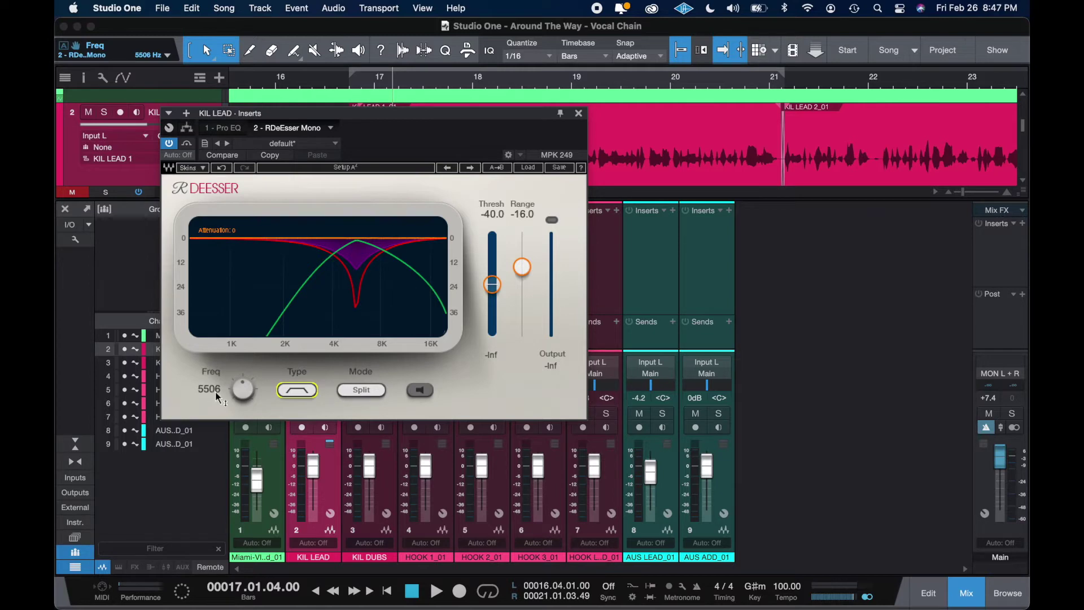
{"action": "left_click", "coordinate": [243, 389]}
{"action": "key", "text": "space"}
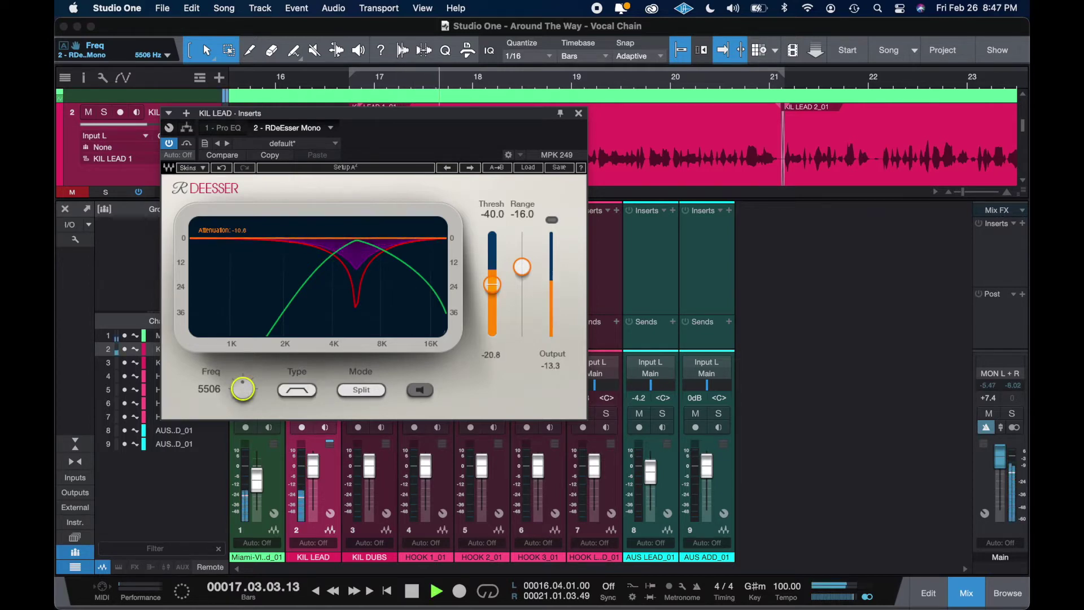
{"action": "key", "text": "space"}
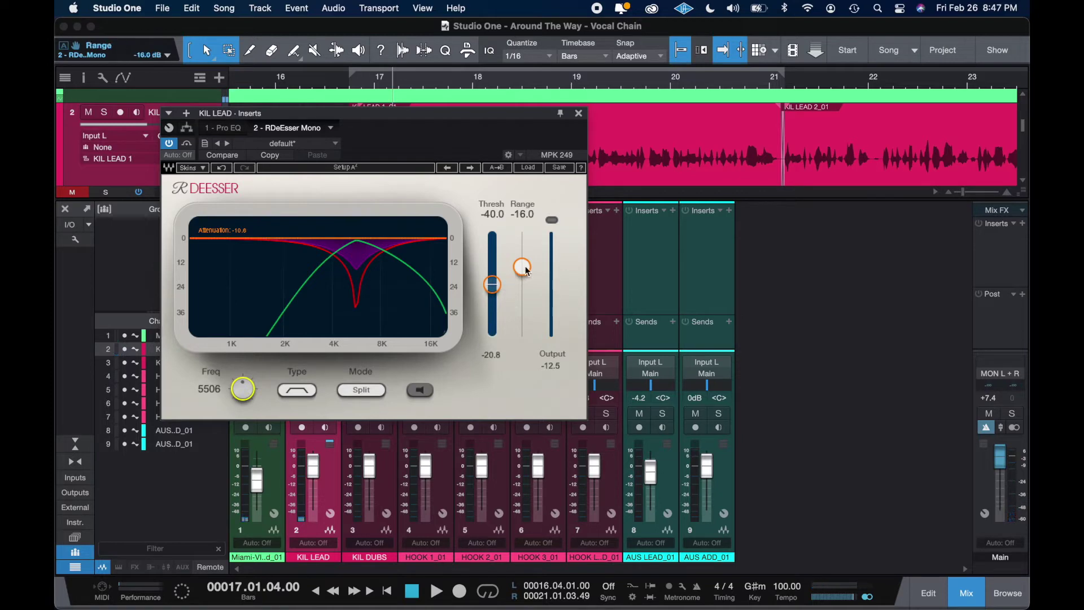
- Adjust the RDeEsser while replaying the phrase, setting the threshold to -37.4 and the range to -11.1
{"action": "left_click_drag", "start_coordinate": [526, 270], "coordinate": [492, 246]}
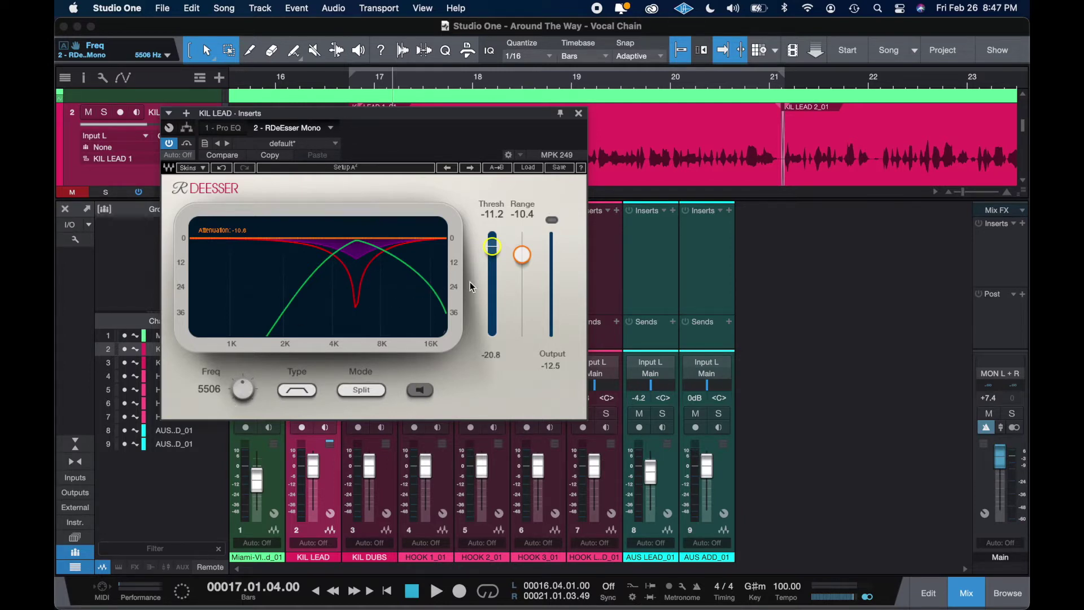
{"action": "key", "text": "space"}
{"action": "left_click_drag", "start_coordinate": [492, 247], "coordinate": [492, 264]}
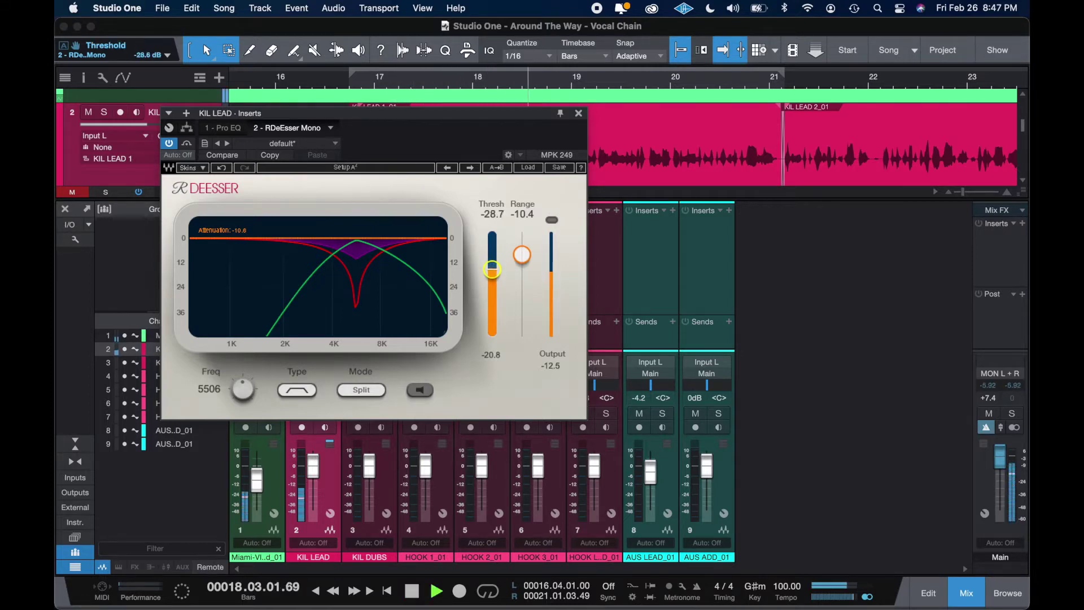
{"action": "key", "text": "space"}
{"action": "key", "text": "space"}
{"action": "left_click_drag", "start_coordinate": [522, 254], "coordinate": [492, 280]}
{"action": "key", "text": "space"}
{"action": "key", "text": "space"}
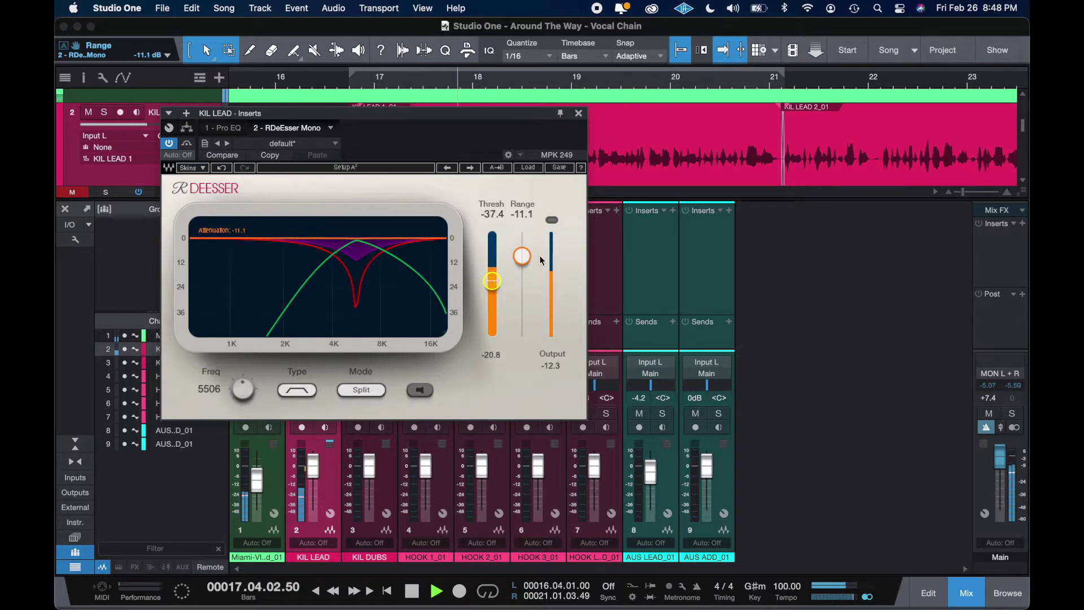
{"action": "key", "text": "space"}
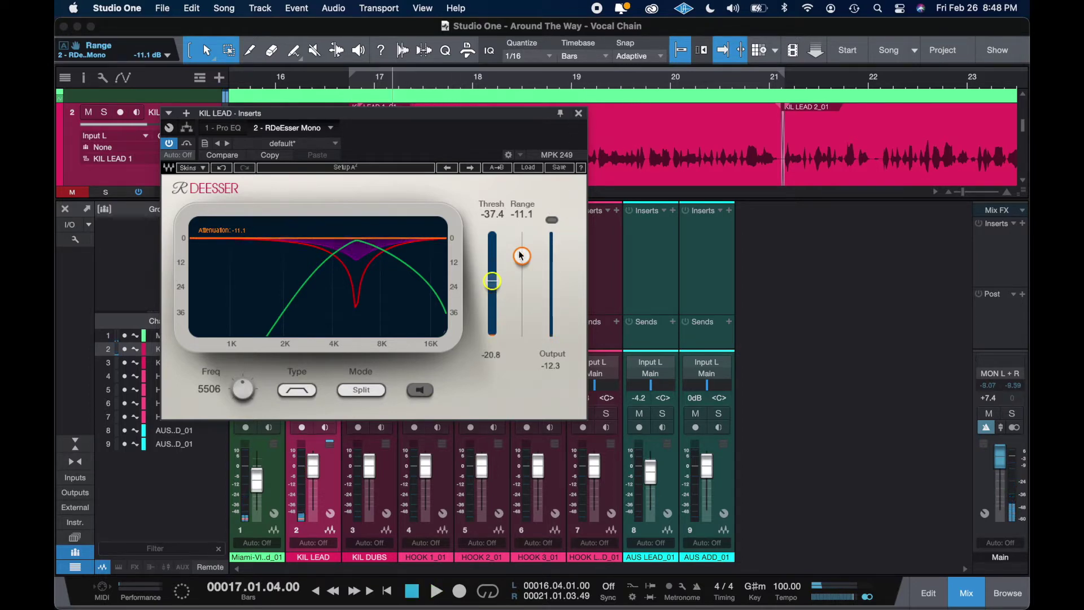
- Reduce the RDeEsser range to -7.4 during playback, replay the phrase to check it, and close the plug-in window
{"action": "key", "text": "space"}
{"action": "left_click_drag", "start_coordinate": [520, 255], "coordinate": [522, 246]}
{"action": "key", "text": "space"}
{"action": "key", "text": "space"}
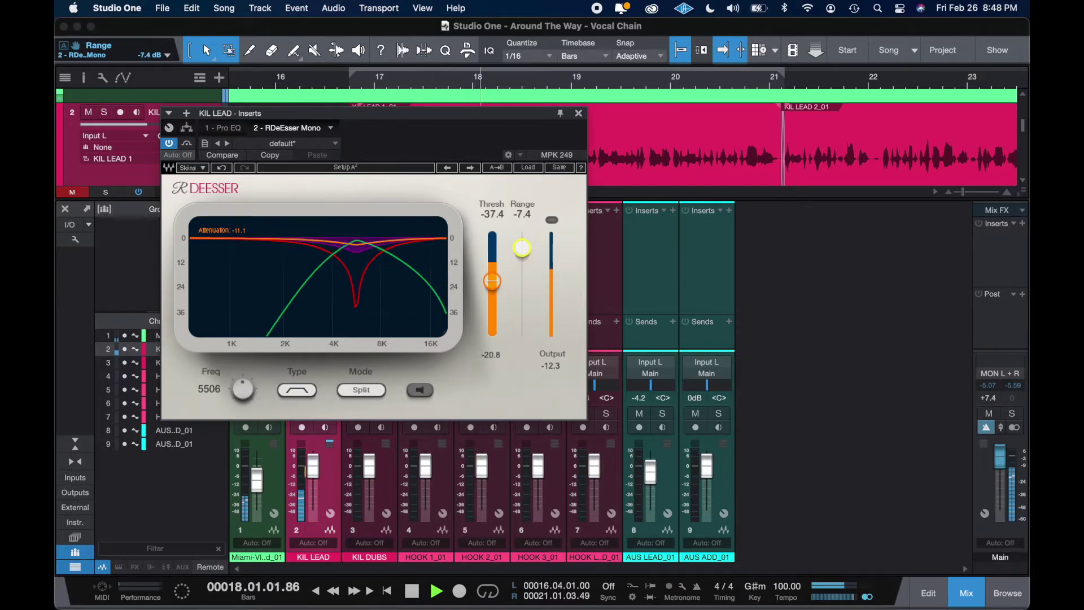
{"action": "key", "text": "space"}
{"action": "left_click", "coordinate": [578, 113]}
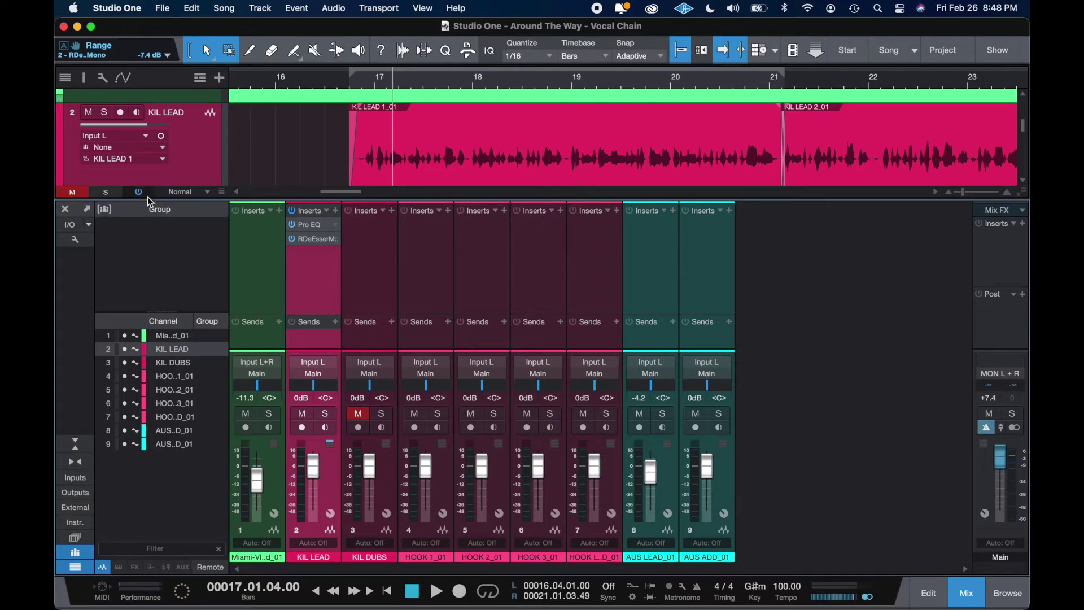
- Listen to the de-essed KIL LEAD phrase in solo, and again unsoloed with the beat
{"action": "left_click", "coordinate": [104, 115]}
{"action": "left_click", "coordinate": [104, 117]}
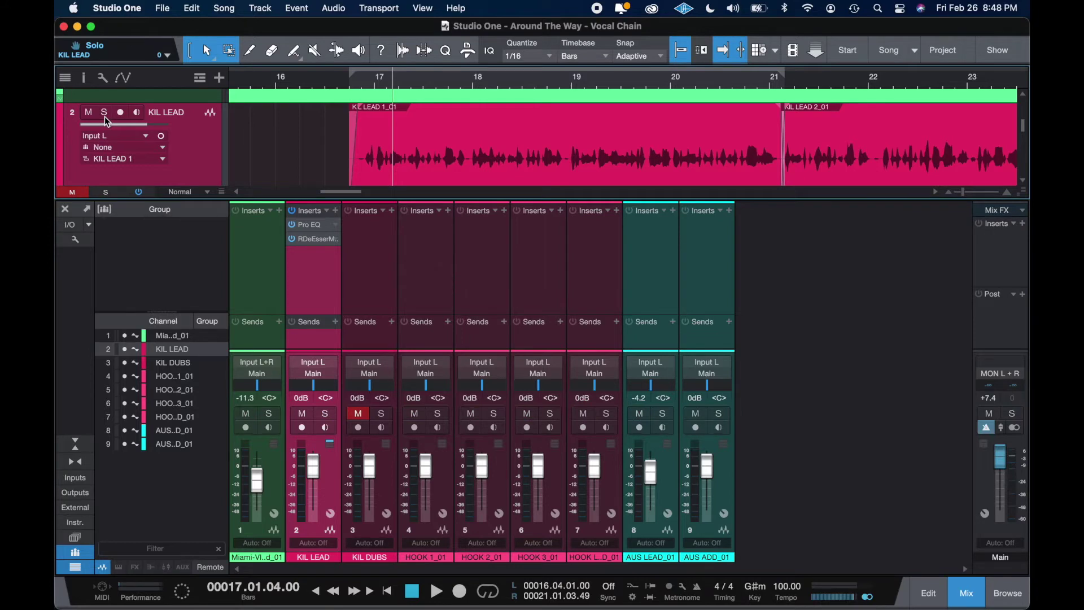
{"action": "left_click", "coordinate": [104, 116]}
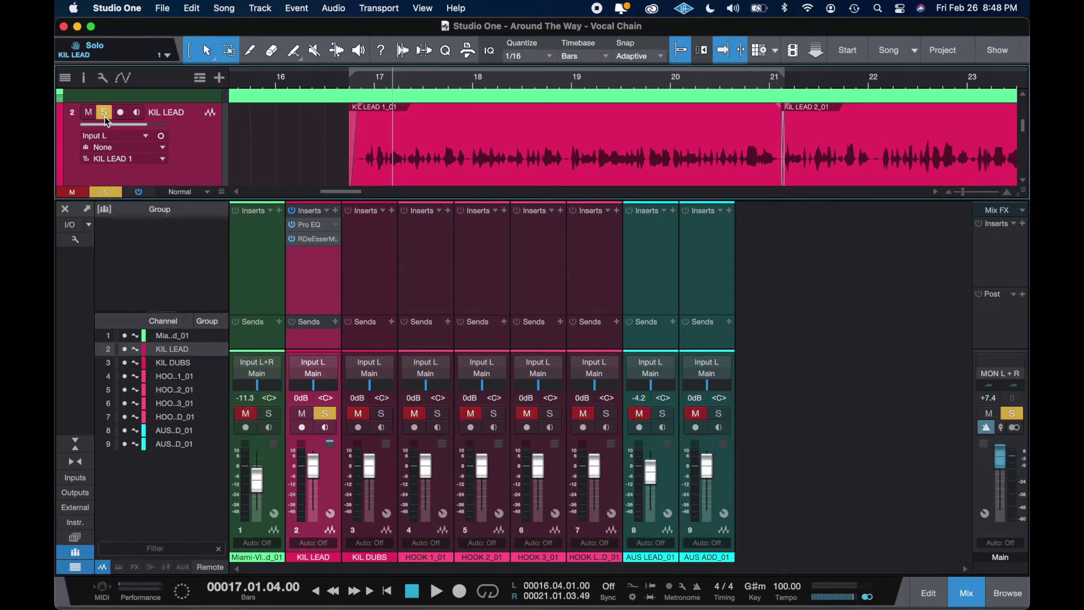
{"action": "key", "text": "space"}
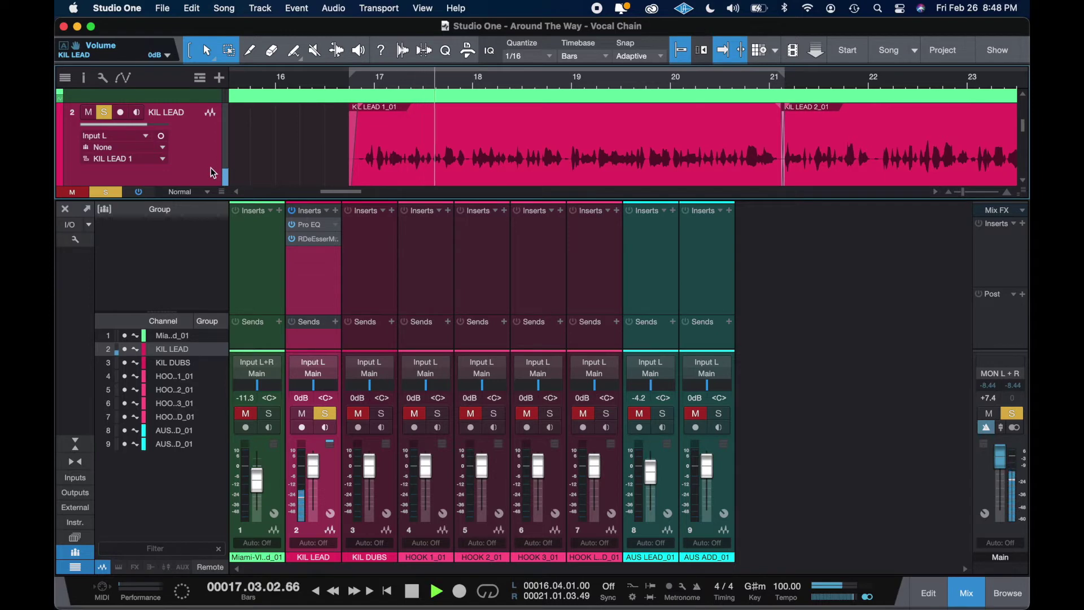
{"action": "key", "text": "space"}
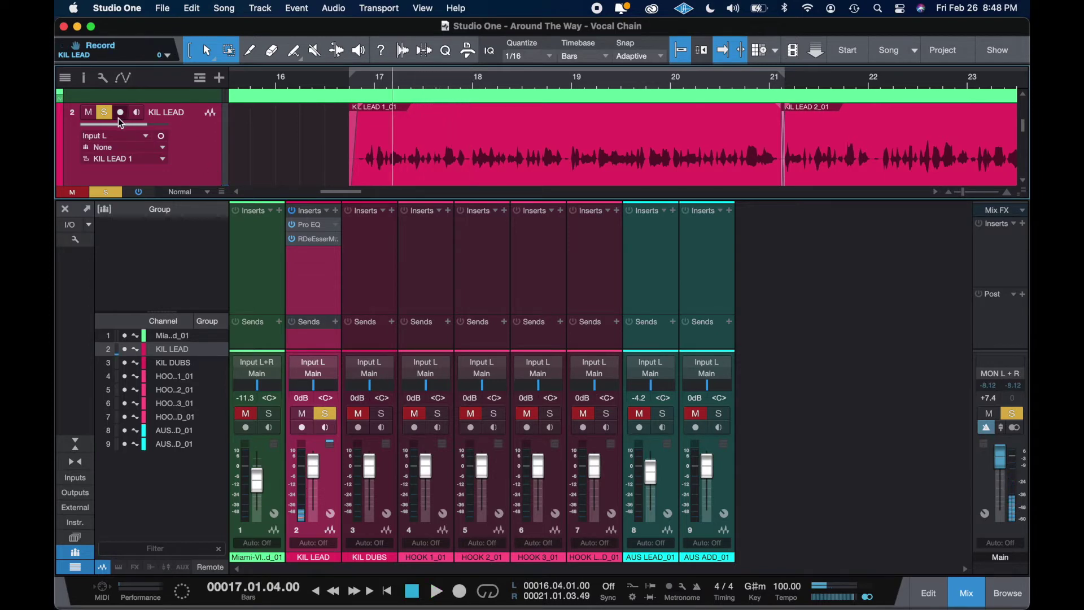
{"action": "left_click", "coordinate": [105, 112]}
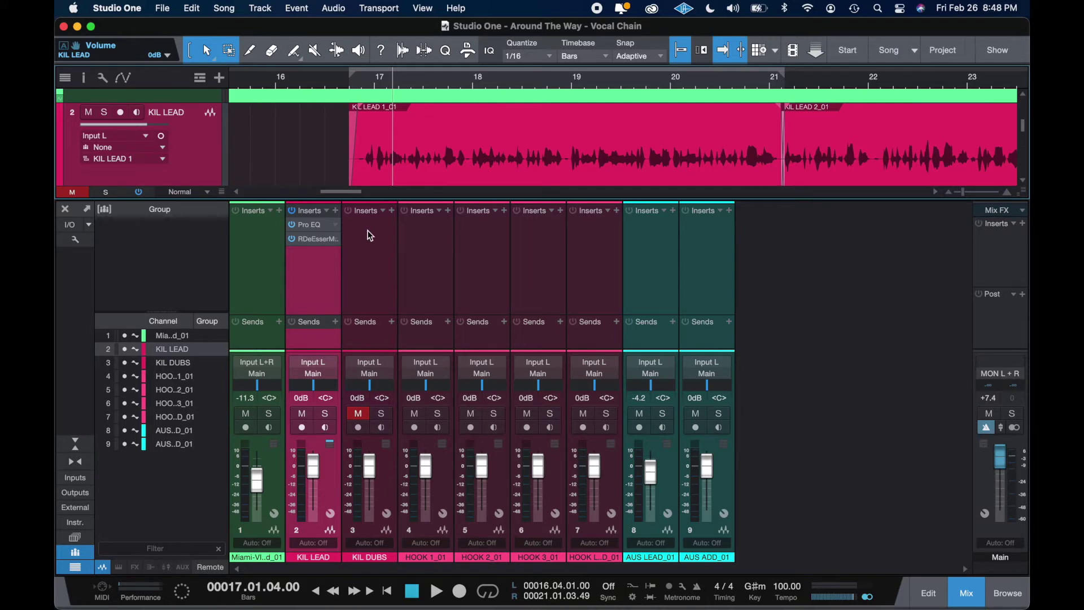
{"action": "key", "text": "space"}
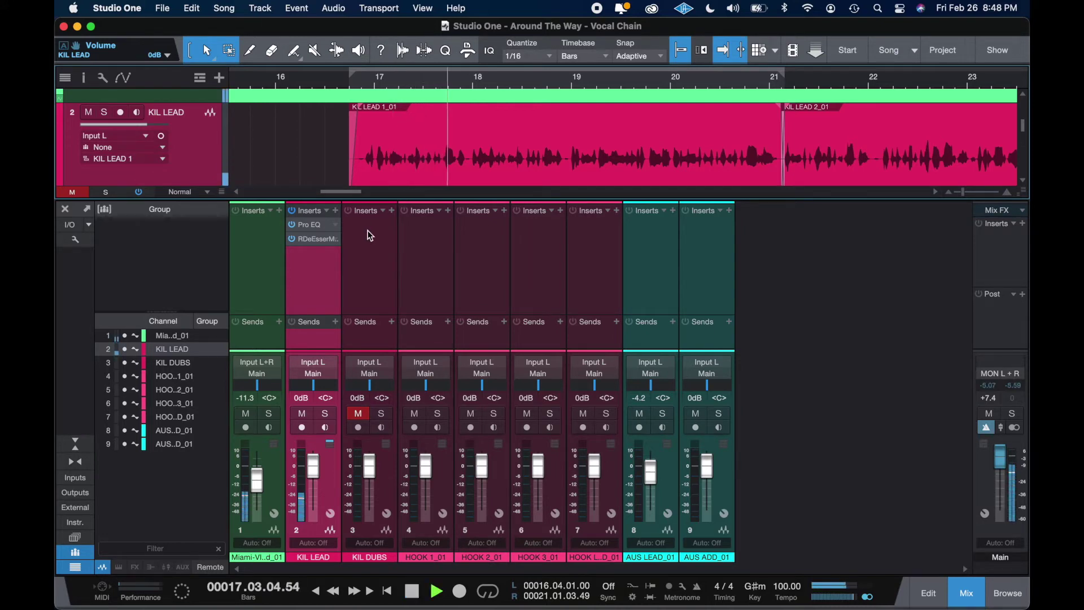
{"action": "key", "text": "space"}
- Insert the RVox Mono plug-in after the RDeEsser on KIL LEAD, audition the phrase, and move the plug-in window clear of the track
{"action": "left_click", "coordinate": [336, 210]}
{"action": "type", "text": "rvox"}
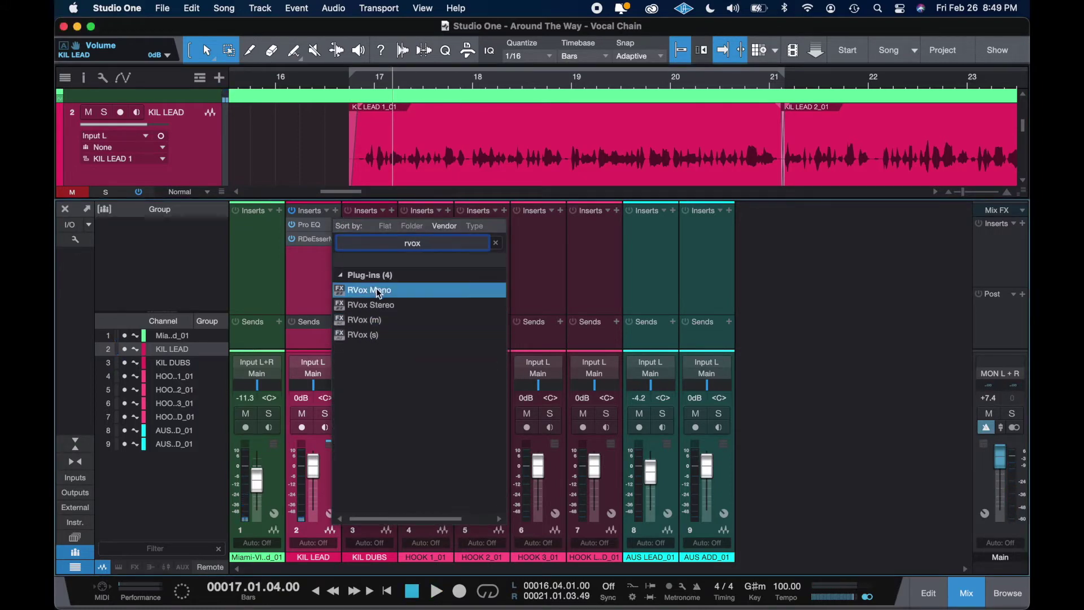
{"action": "left_click", "coordinate": [379, 290]}
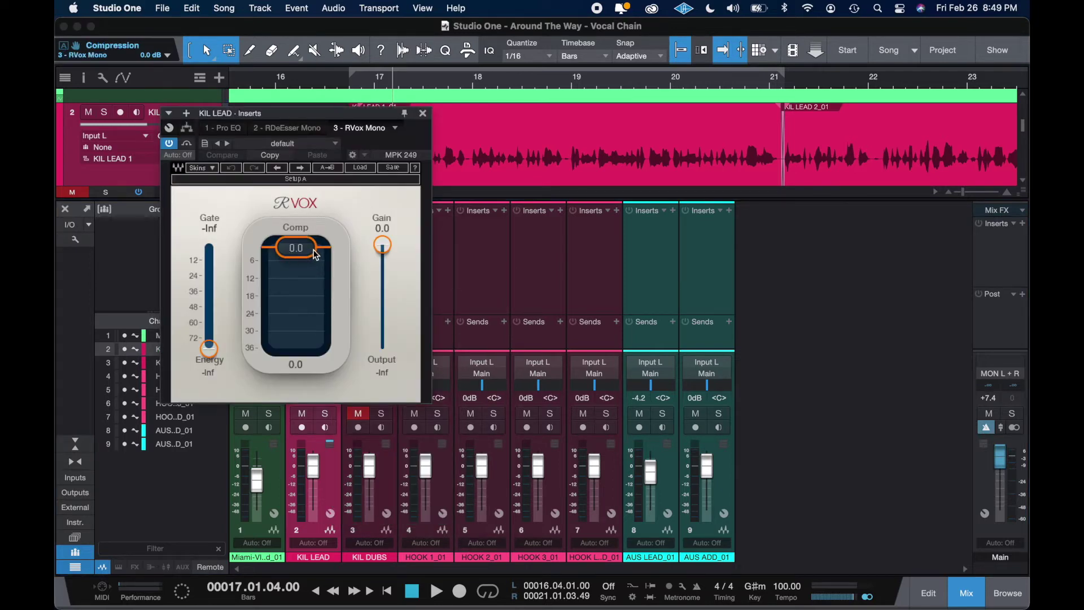
{"action": "key", "text": "space"}
{"action": "key", "text": "space"}
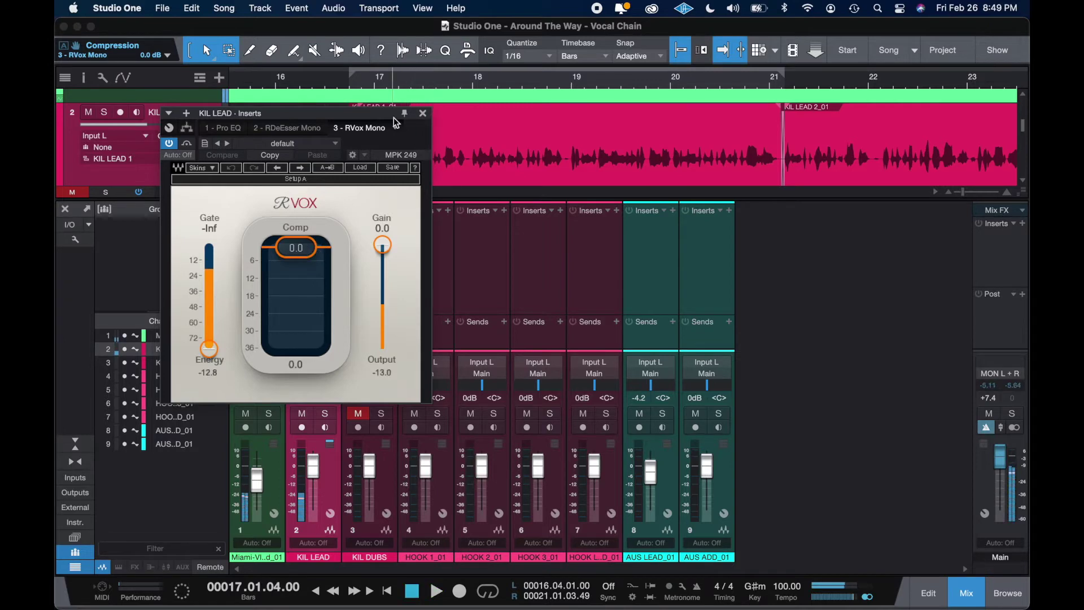
{"action": "left_click_drag", "start_coordinate": [394, 116], "coordinate": [392, 174]}
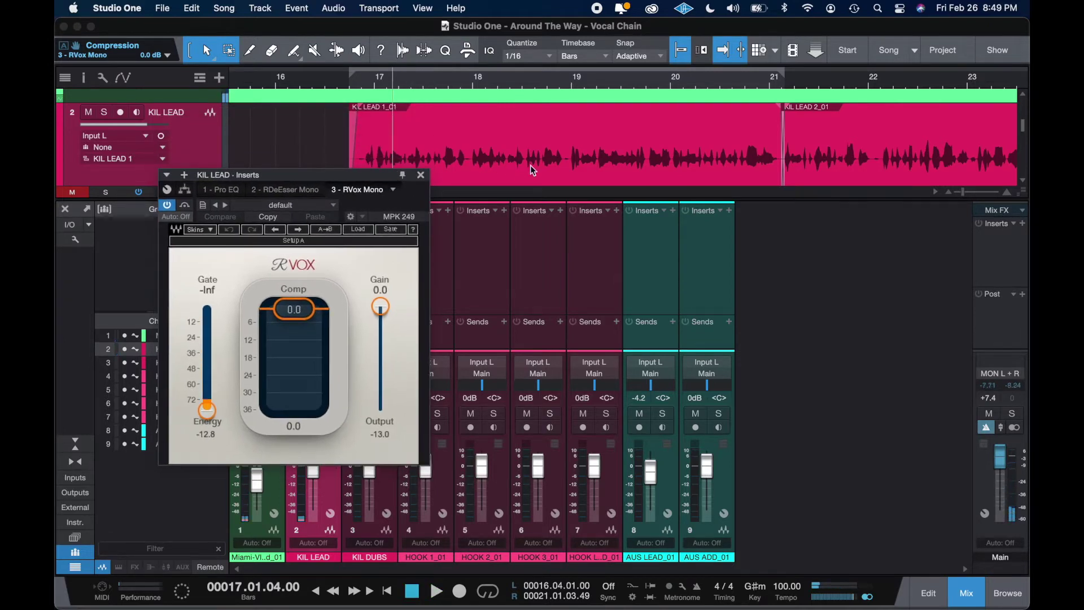
- Play the vocal from bar 19 to find a passage for setting compression, and place the playback position just after bar 22
{"action": "left_click", "coordinate": [635, 149]}
{"action": "scroll", "coordinate": [656, 157], "scroll_direction": "down", "scroll_amount": 5}
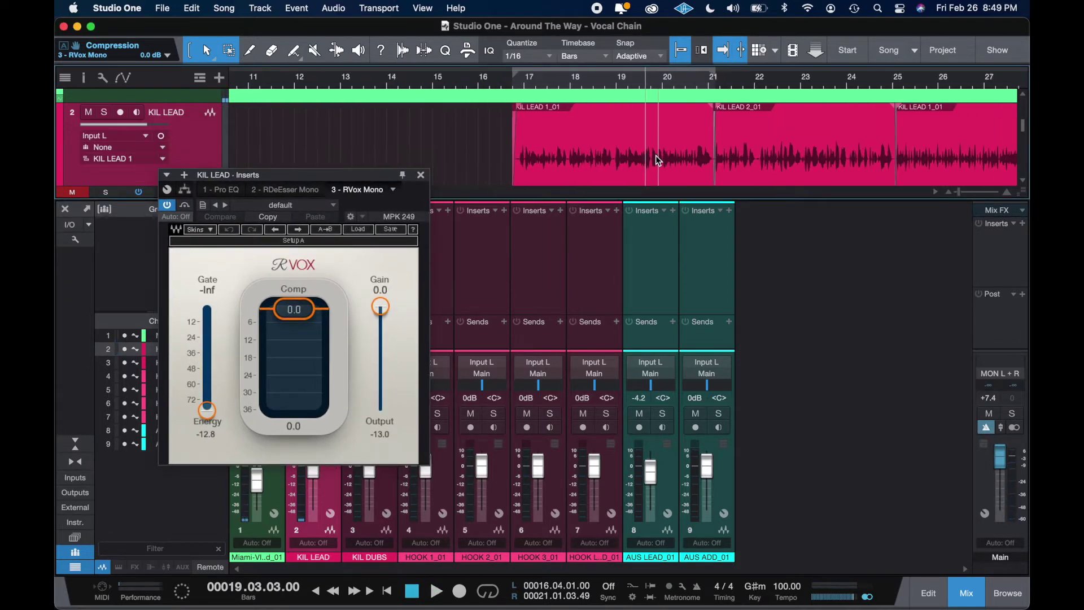
{"action": "key", "text": "space"}
{"action": "scroll", "coordinate": [655, 157], "scroll_direction": "up", "scroll_amount": 1}
{"action": "scroll", "coordinate": [655, 157], "scroll_direction": "right", "scroll_amount": 5}
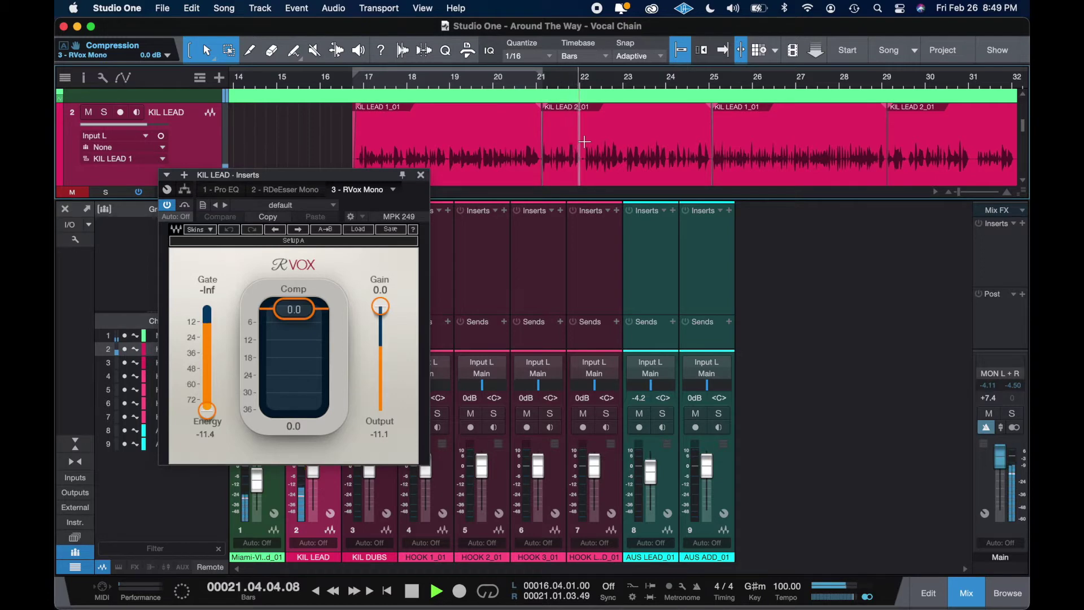
{"action": "scroll", "coordinate": [585, 141], "scroll_direction": "up", "scroll_amount": 3}
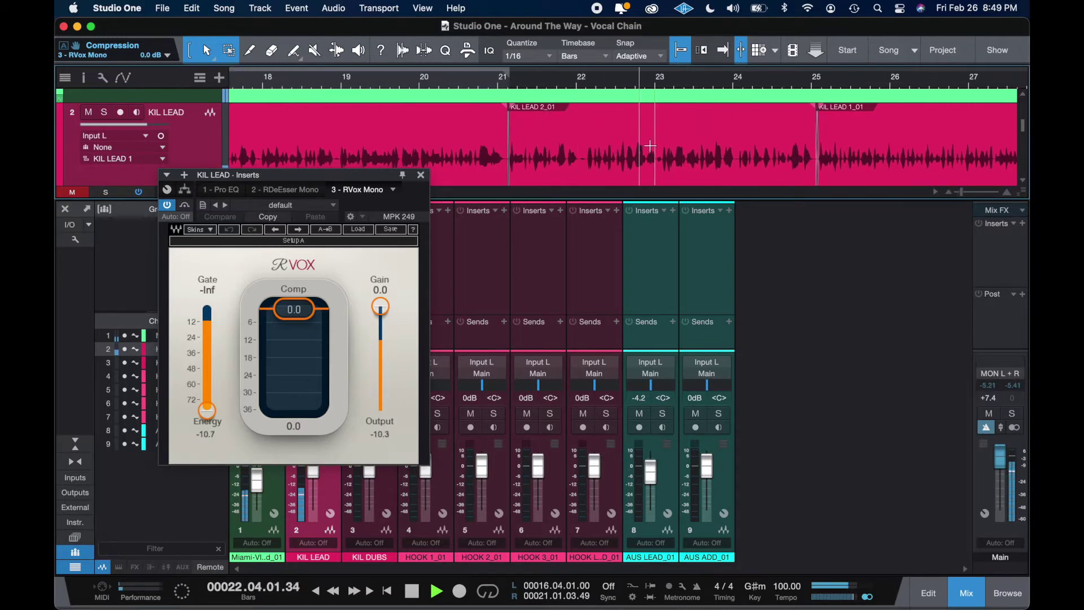
{"action": "key", "text": "space"}
{"action": "key", "text": "f"}
{"action": "left_click", "coordinate": [584, 144]}
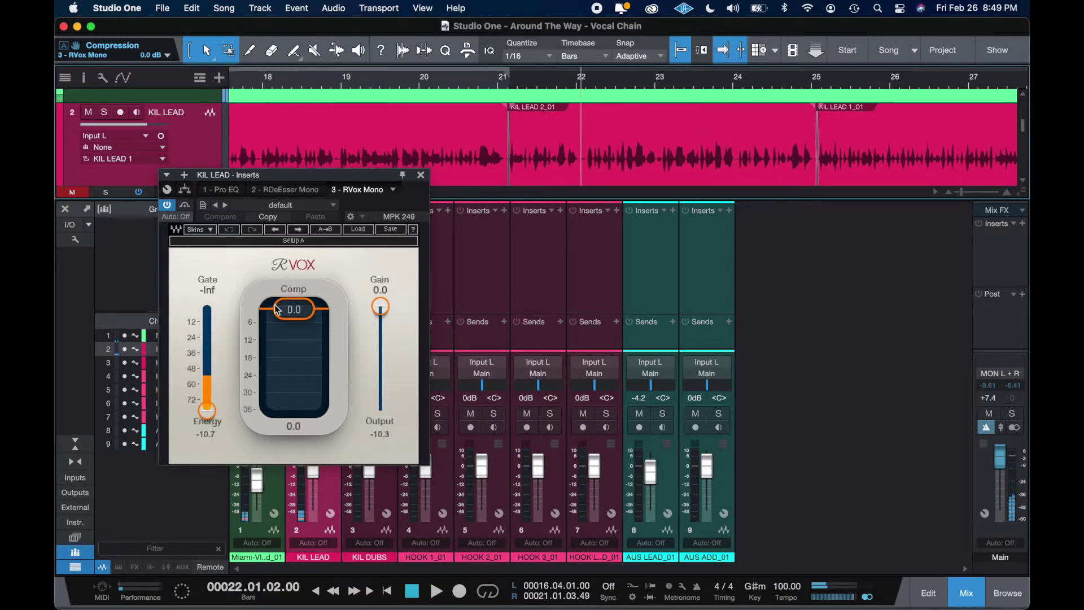
- Set the RVox compression to -12.0 and lower its gain to -5.1 while playing the passage after bar 22
{"action": "key", "text": "space"}
{"action": "left_click_drag", "start_coordinate": [277, 309], "coordinate": [276, 341]}
{"action": "key", "text": "space"}
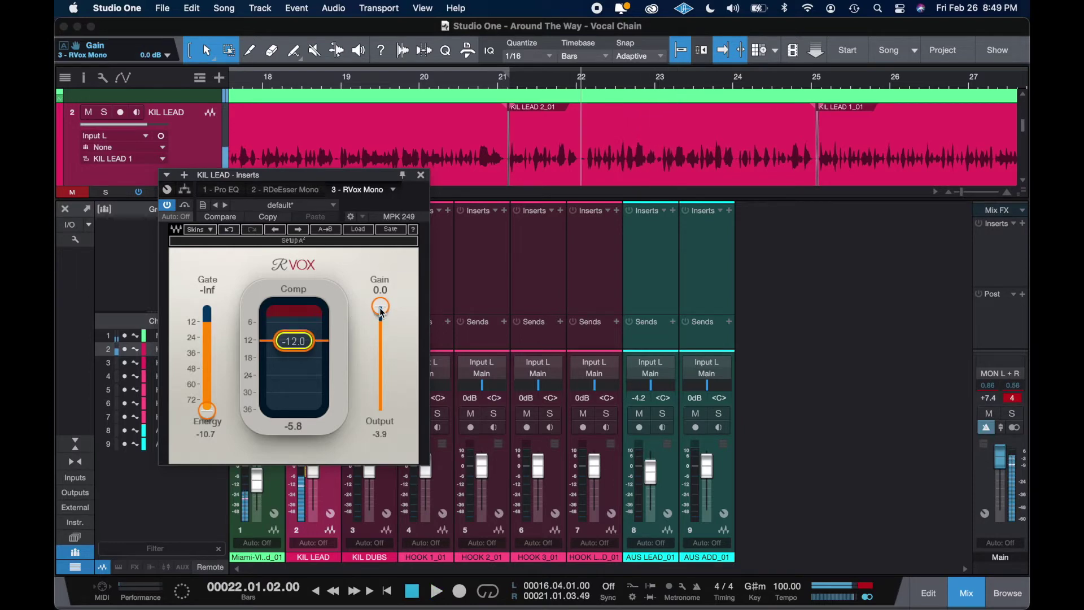
{"action": "key", "text": "space"}
{"action": "left_click_drag", "start_coordinate": [381, 312], "coordinate": [380, 320]}
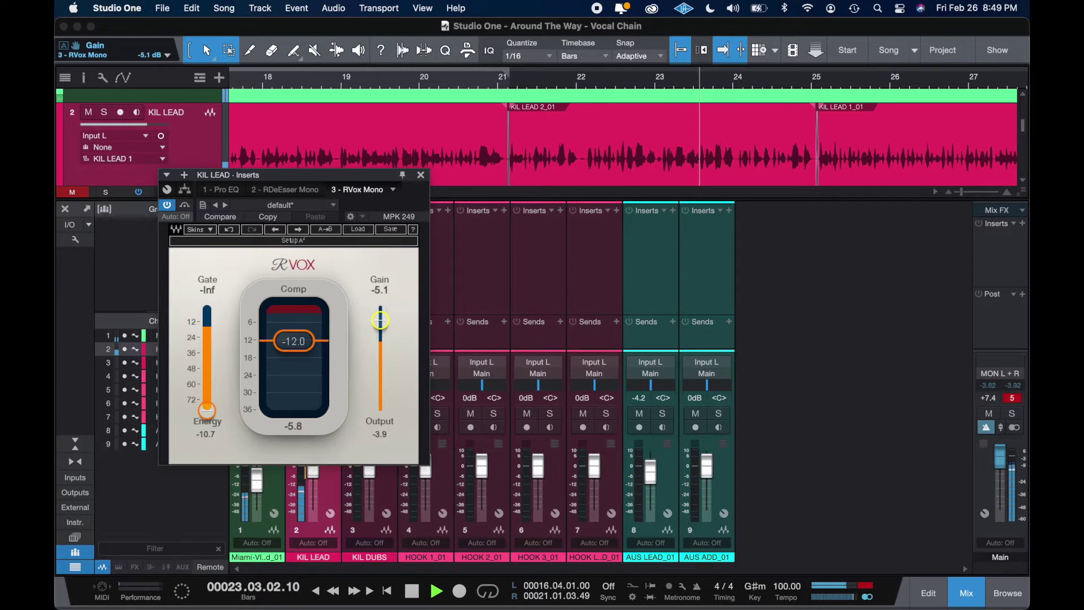
{"action": "key", "text": "space"}
- Compare the vocal with RVox bypassed and active, level-match it with the gain at -7.2, and close the plug-in window
{"action": "key", "text": "space"}
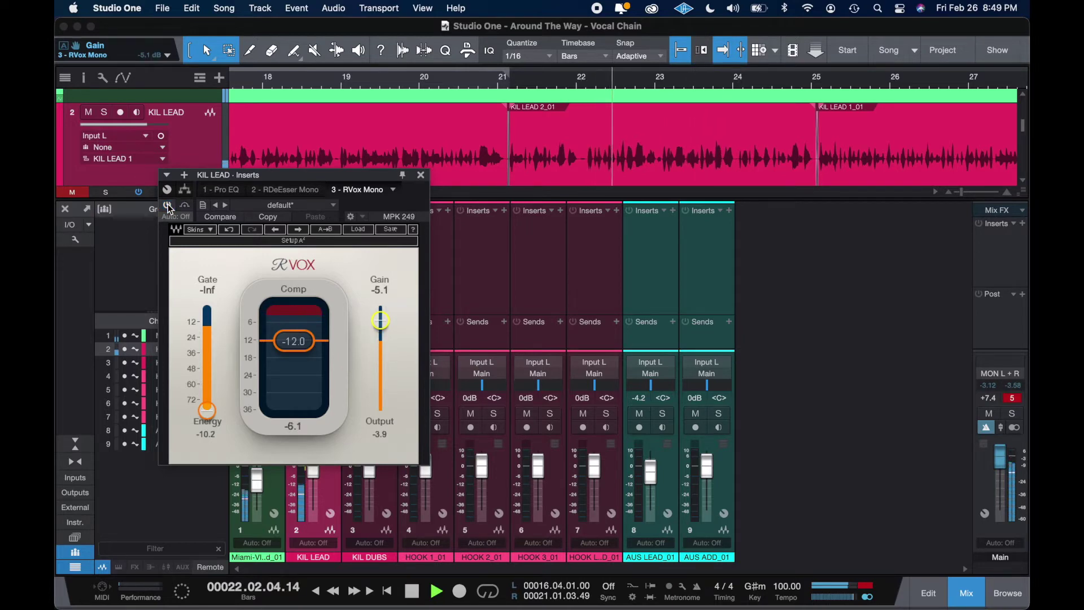
{"action": "left_click", "coordinate": [167, 206]}
{"action": "key", "text": "space"}
{"action": "key", "text": "space"}
{"action": "left_click_drag", "start_coordinate": [380, 320], "coordinate": [381, 327]}
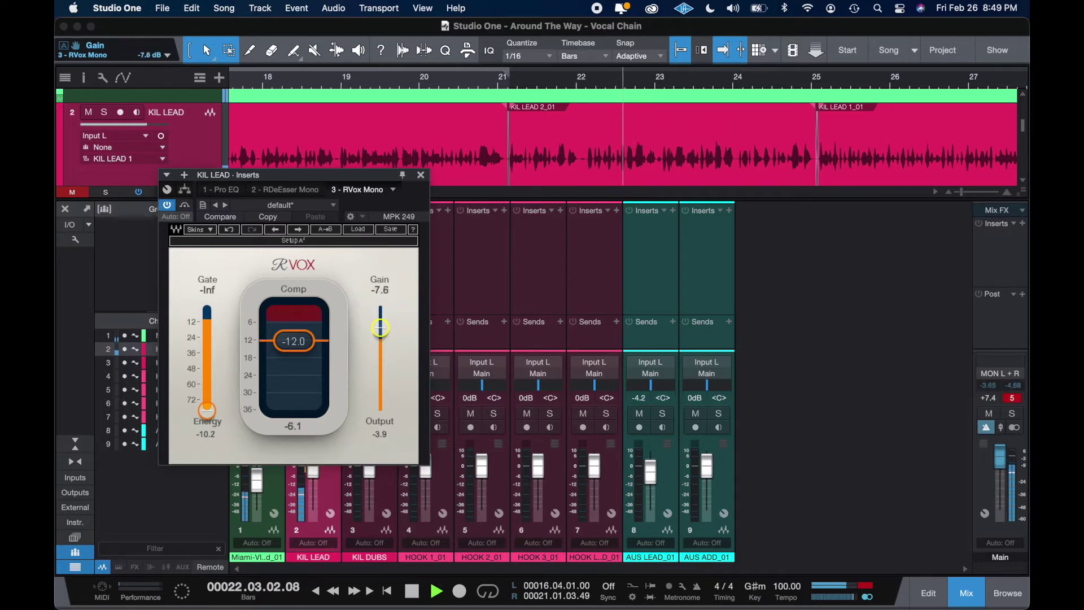
{"action": "left_click", "coordinate": [168, 205]}
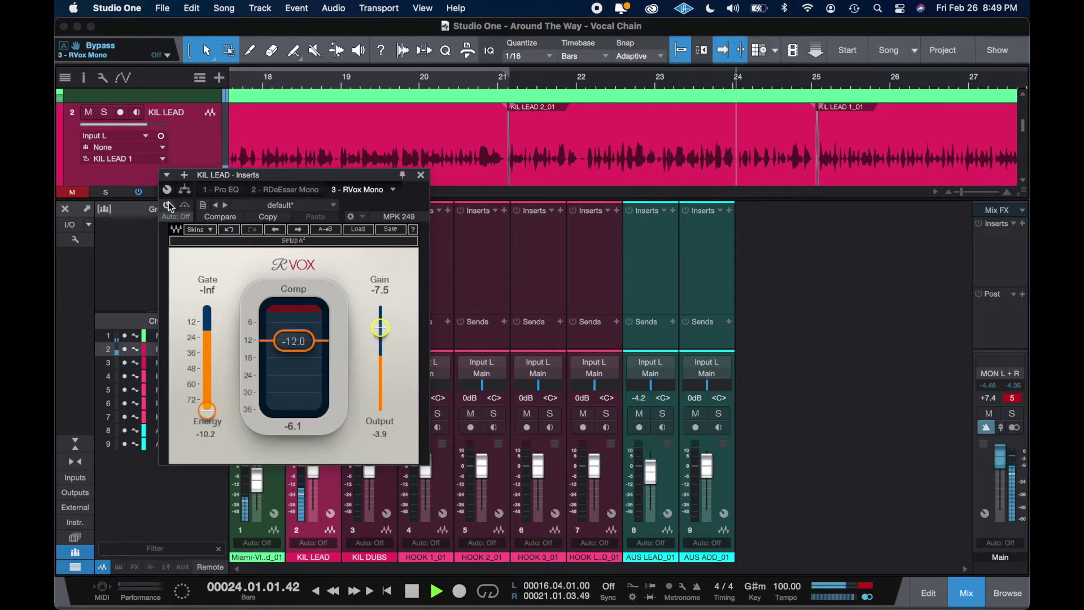
{"action": "left_click", "coordinate": [168, 205]}
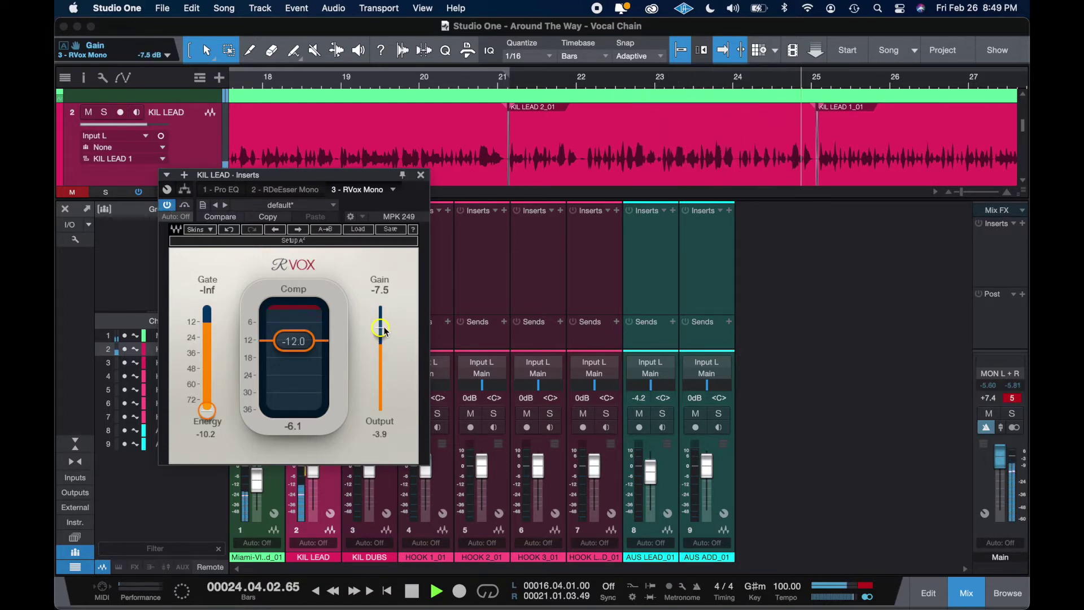
{"action": "left_click_drag", "start_coordinate": [383, 329], "coordinate": [381, 326]}
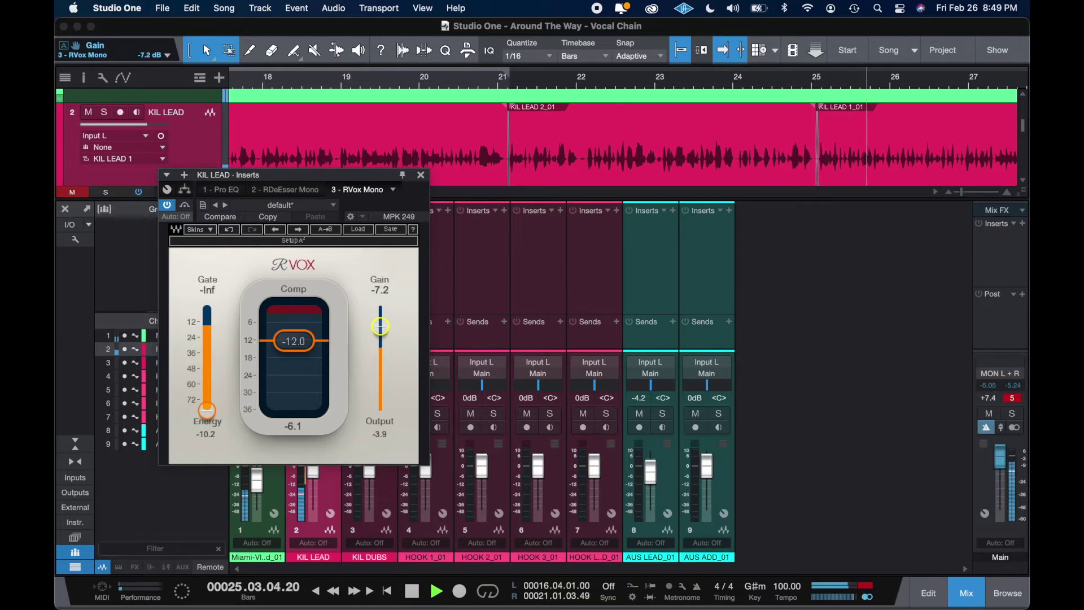
{"action": "key", "text": "space"}
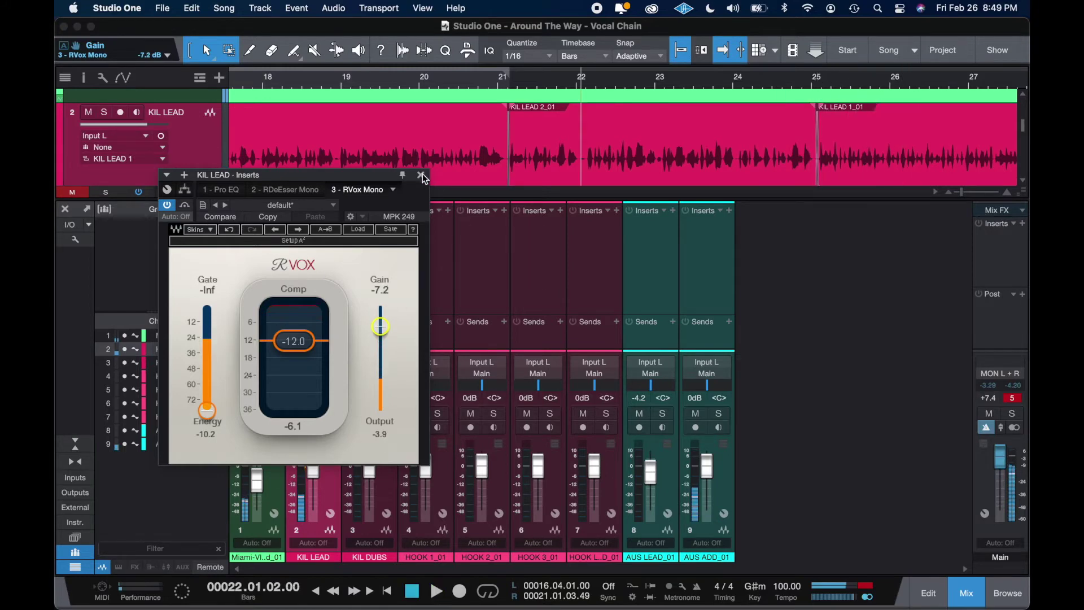
{"action": "left_click", "coordinate": [421, 175]}
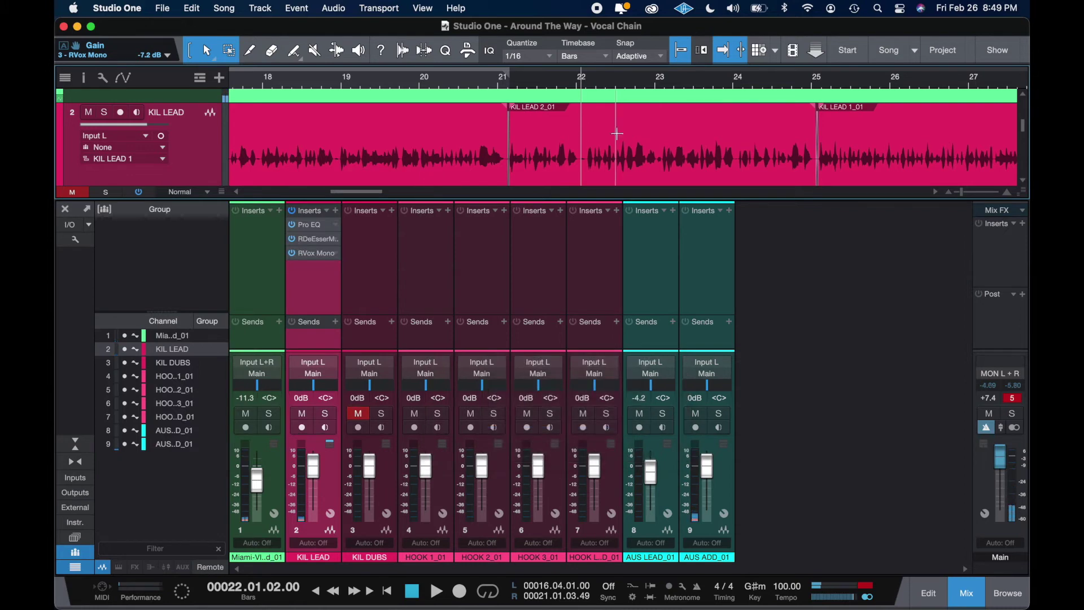
- Reopen RVox on KIL LEAD and replay the passage after bar 22 to check the amount of gain reduction
{"action": "double_click", "coordinate": [308, 254]}
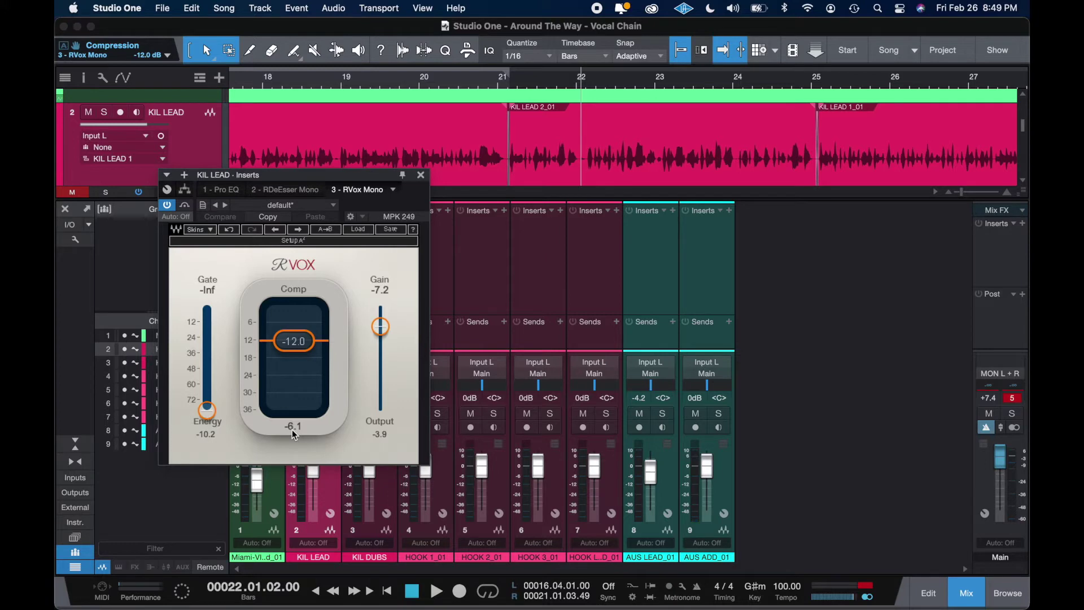
{"action": "key", "text": "space"}
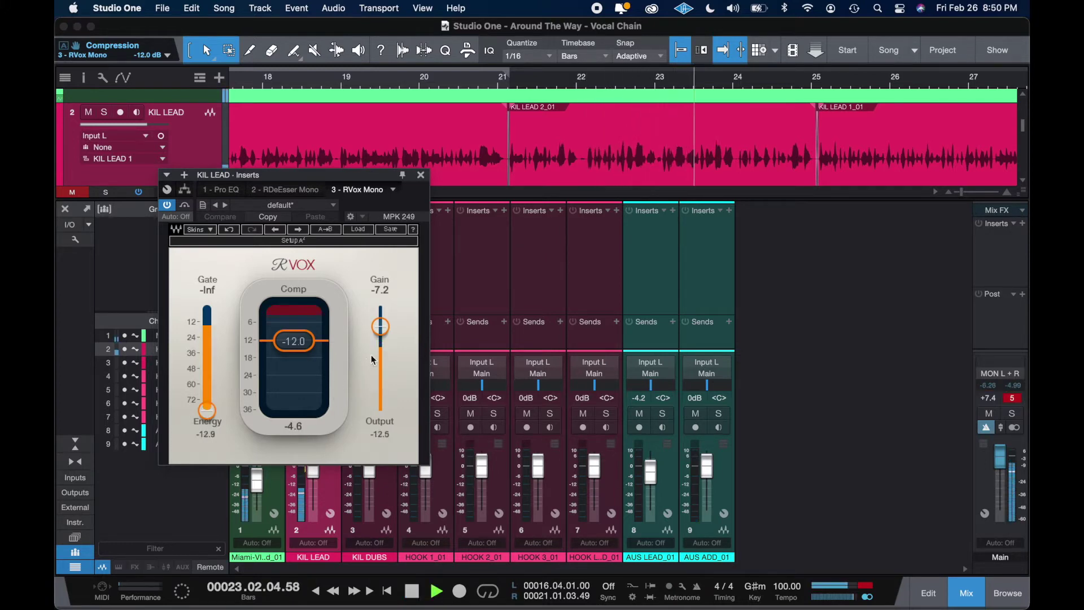
{"action": "key", "text": "space"}
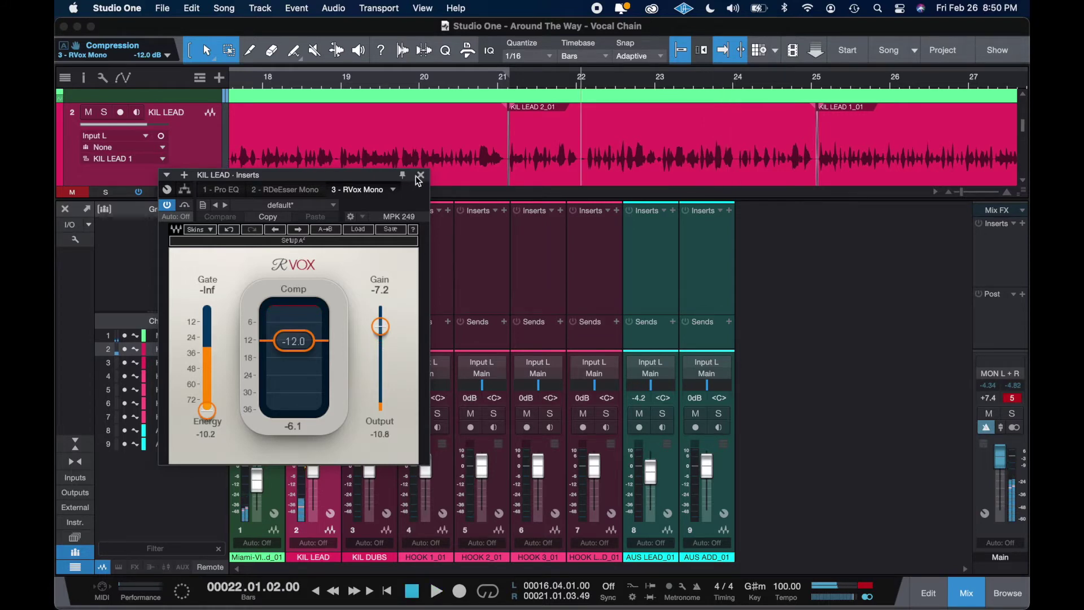
- Close the RVox window and enlarge the arrangement area above the mixer
{"action": "left_click", "coordinate": [420, 175]}
{"action": "scroll", "coordinate": [465, 136], "scroll_direction": "down", "scroll_amount": 5}
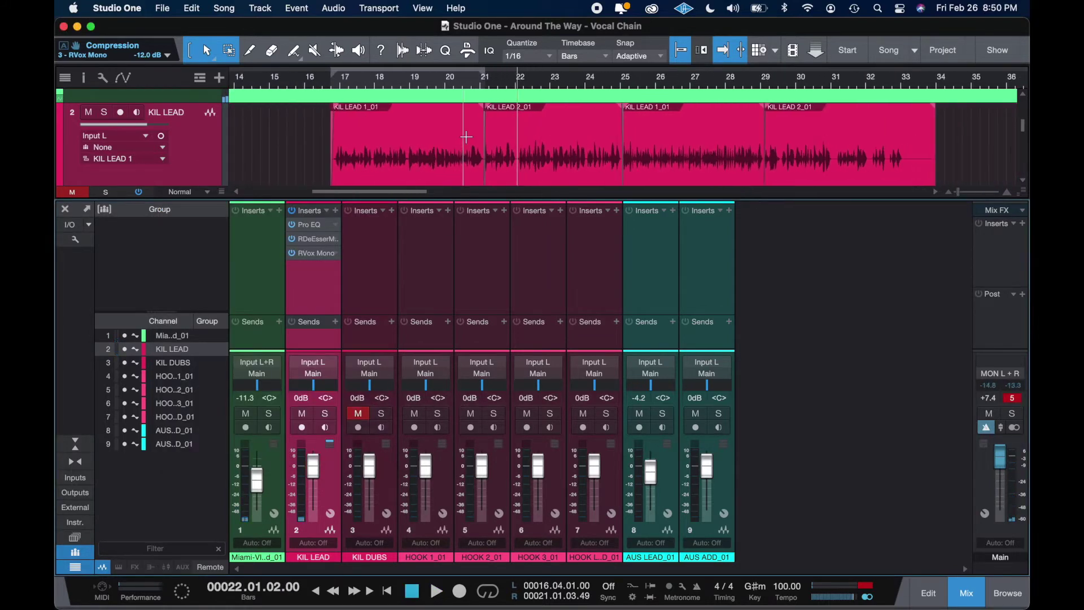
{"action": "left_click_drag", "start_coordinate": [451, 200], "coordinate": [450, 226]}
- Play the first two KIL LEAD clips, comparing the vocal with all inserts bypassed and active
{"action": "left_click", "coordinate": [370, 182]}
{"action": "key", "text": "space"}
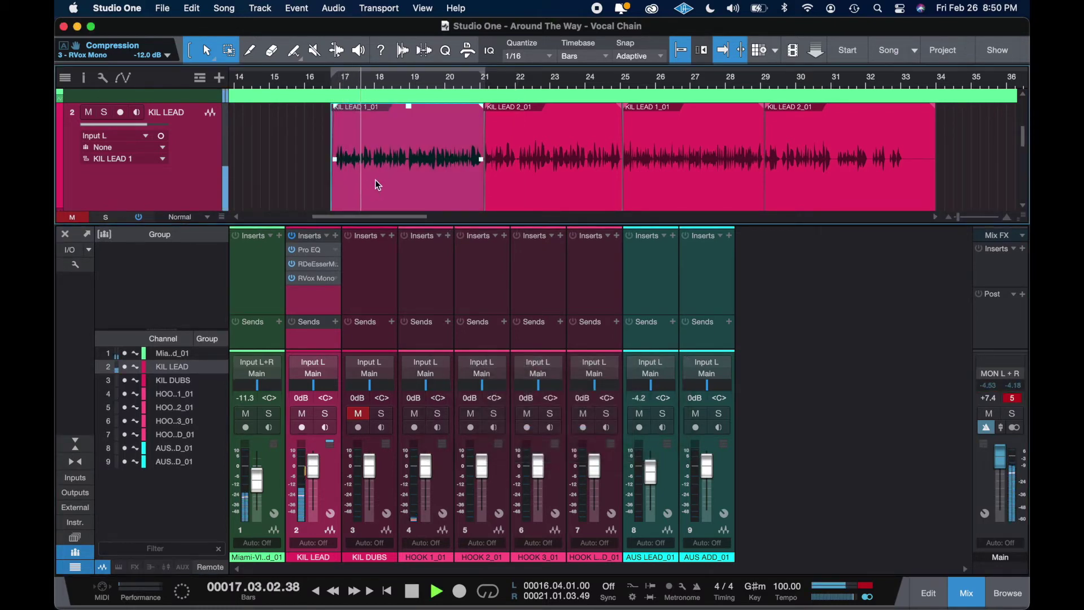
{"action": "left_click", "coordinate": [547, 182], "text": "shift"}
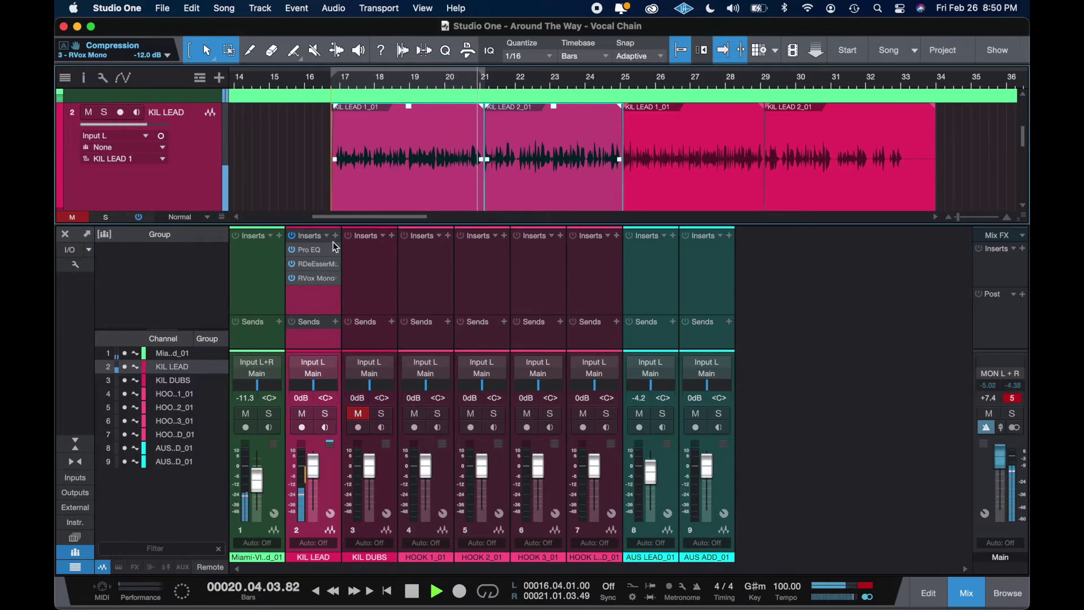
{"action": "left_click", "coordinate": [291, 236]}
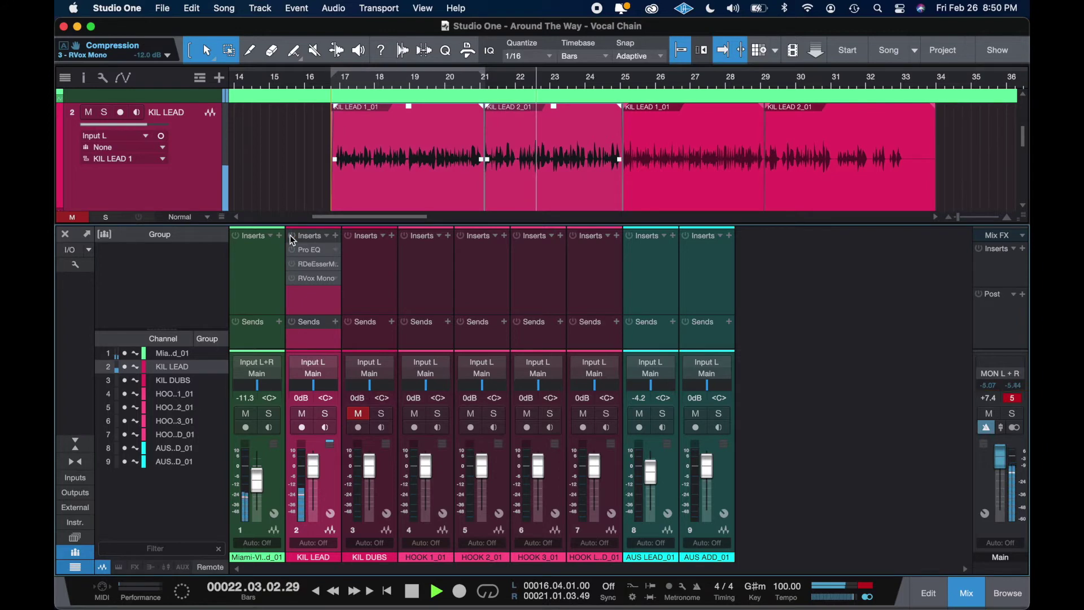
{"action": "left_click", "coordinate": [292, 240]}
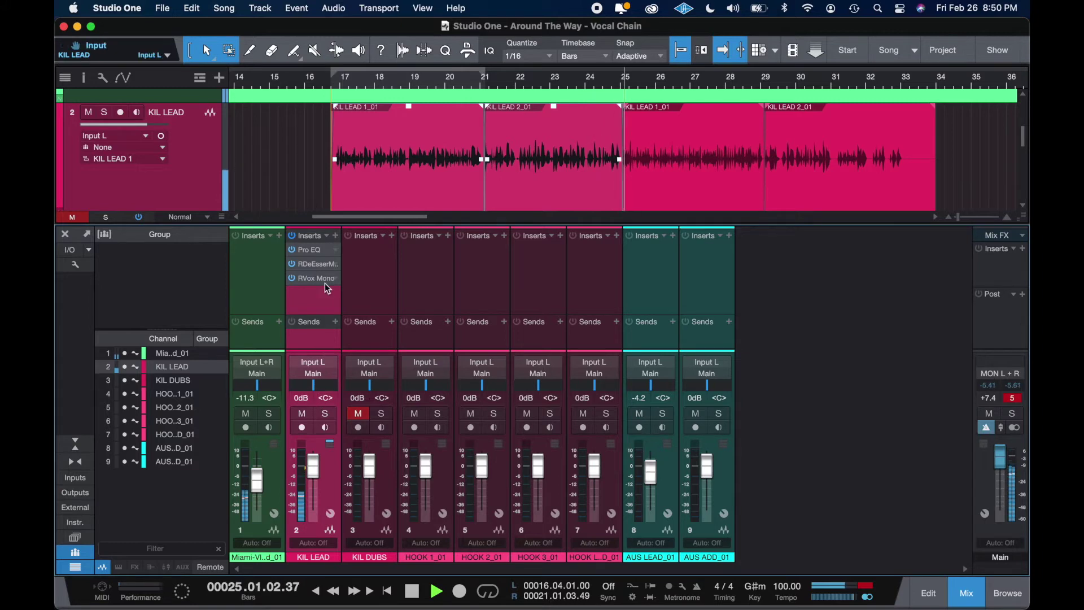
- Play the KIL LEAD clip at bar 25 and bypass all the track's inserts partway through for comparison
{"action": "left_click", "coordinate": [665, 197]}
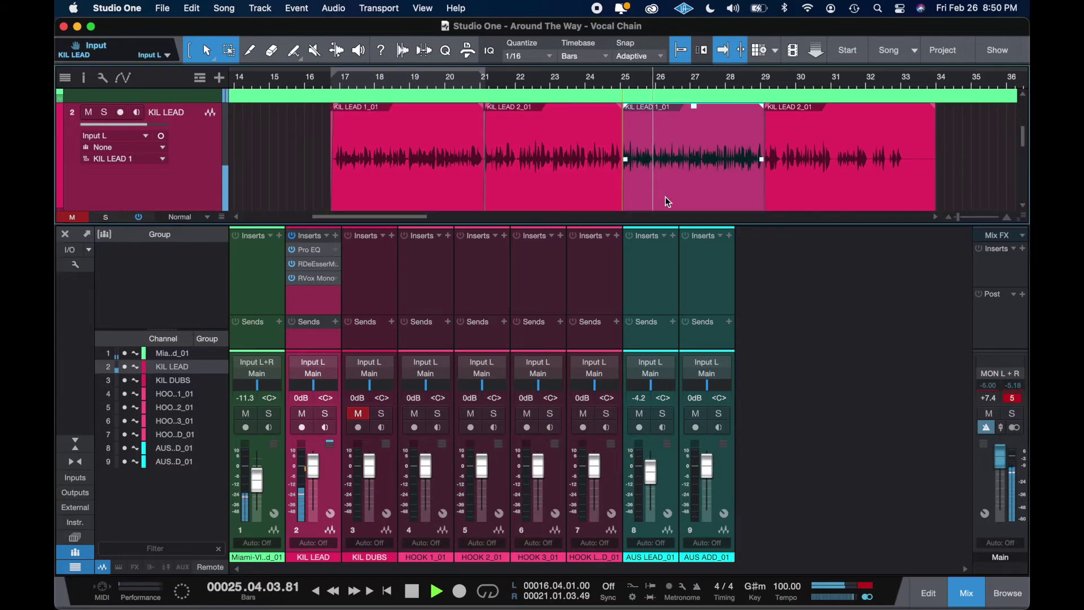
{"action": "key", "text": "space"}
{"action": "key", "text": "space"}
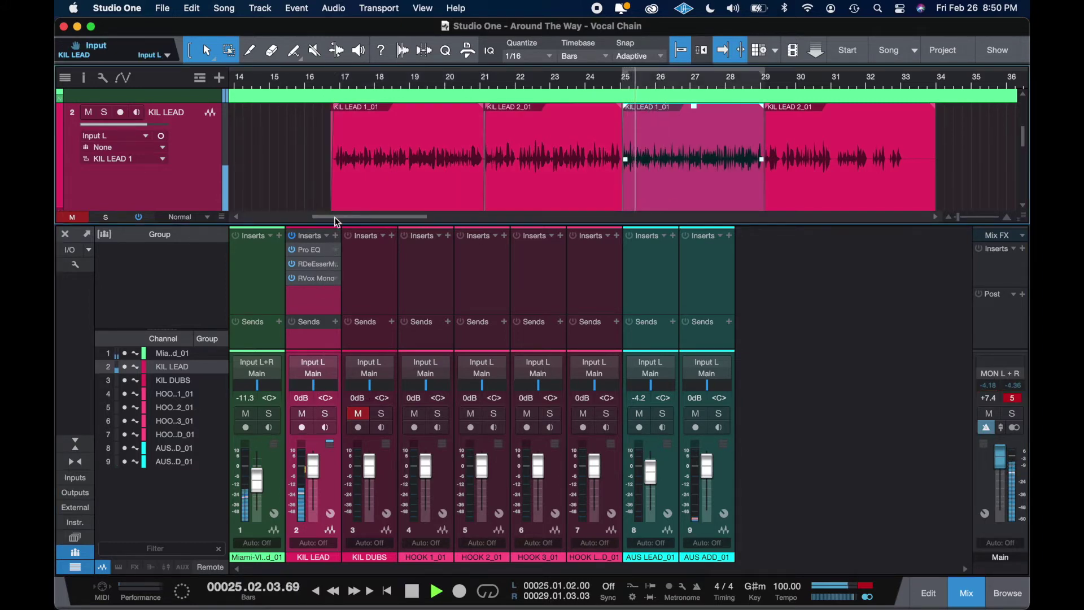
{"action": "left_click", "coordinate": [293, 236]}
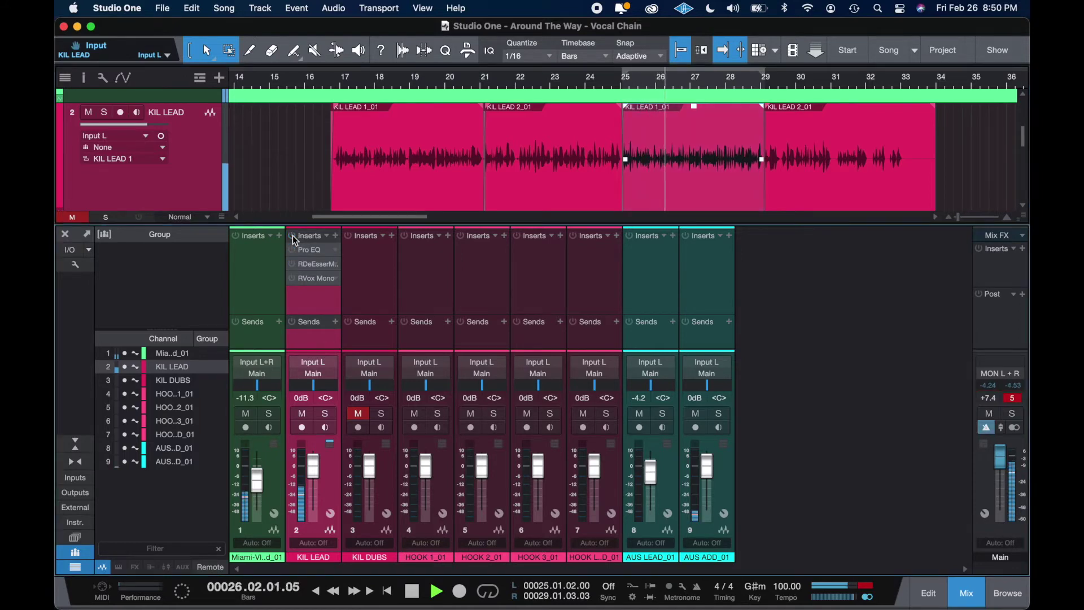
{"action": "key", "text": "space"}
- Mute the AUS LEAD_01 and AUS ADD_01 tracks
{"action": "scroll", "coordinate": [789, 149], "scroll_direction": "down", "scroll_amount": 4}
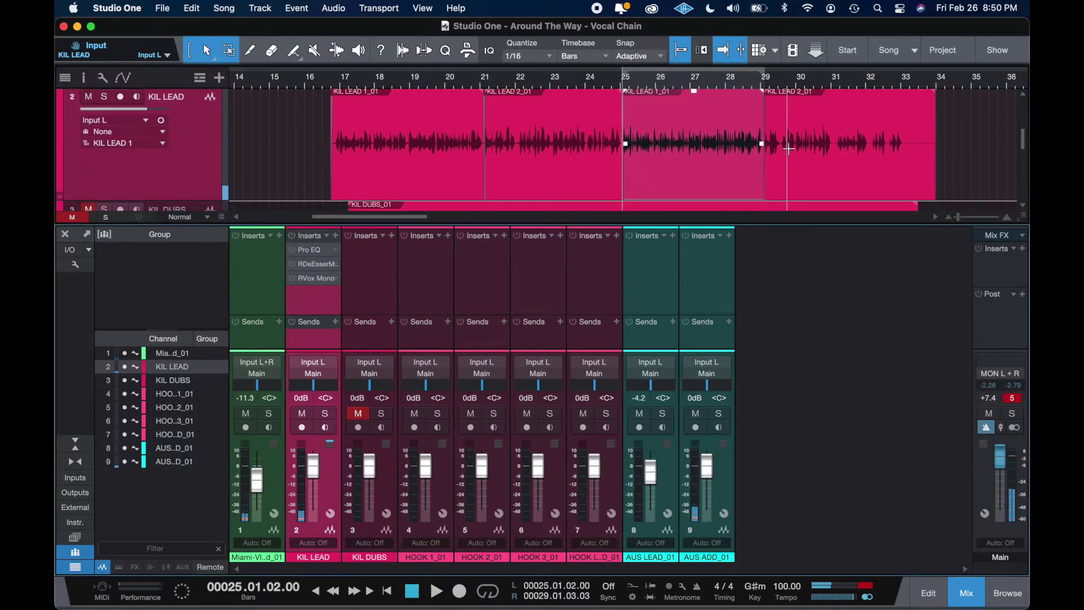
{"action": "scroll", "coordinate": [788, 149], "scroll_direction": "down", "scroll_amount": 5}
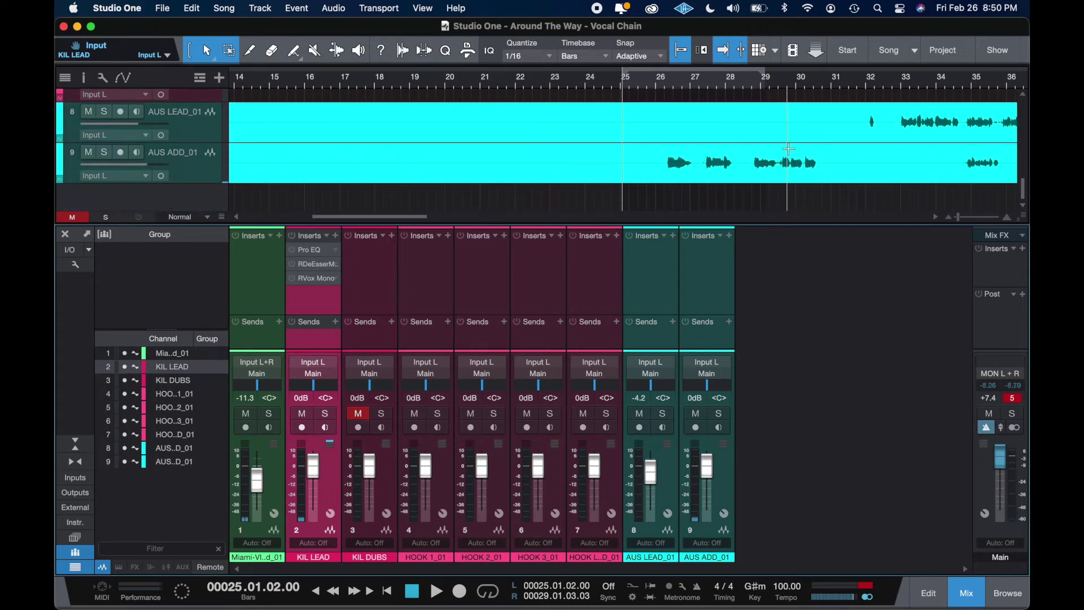
{"action": "left_click_drag", "start_coordinate": [87, 118], "coordinate": [88, 153]}
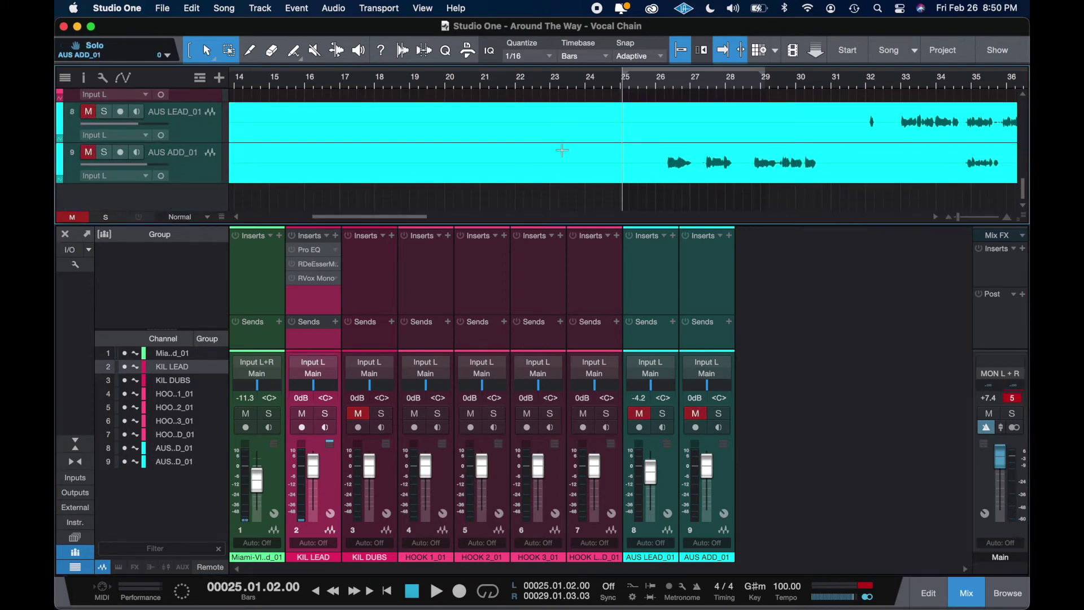
{"action": "scroll", "coordinate": [565, 149], "scroll_direction": "up", "scroll_amount": 8}
{"action": "scroll", "coordinate": [576, 149], "scroll_direction": "up", "scroll_amount": 3}
- Replay the clip at bar 25 with the KIL LEAD inserts bypassed, then with all of them re-enabled
{"action": "key", "text": "space"}
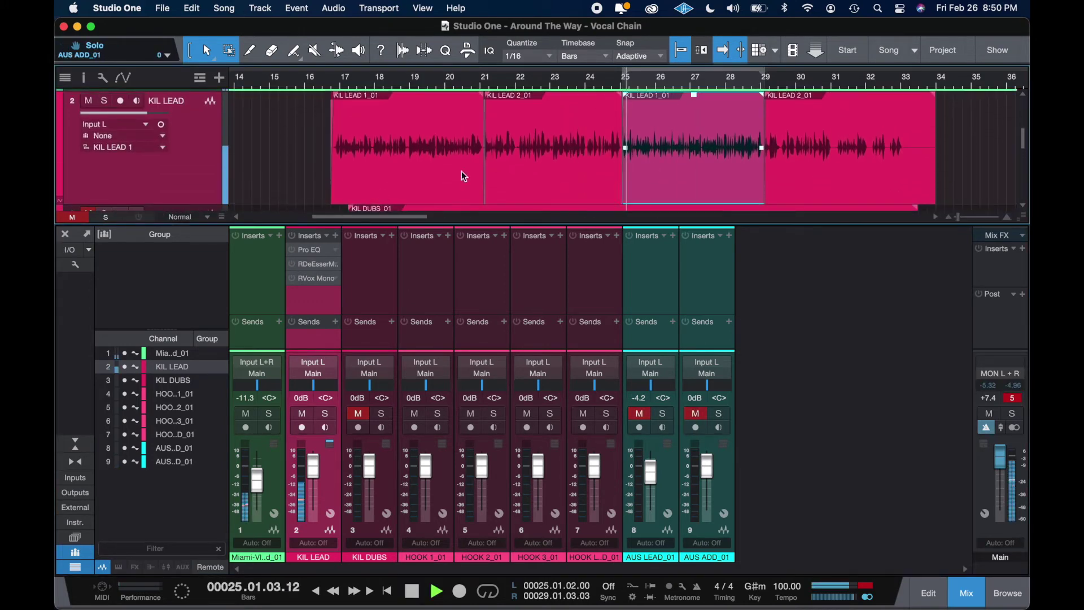
{"action": "key", "text": "space"}
{"action": "left_click", "coordinate": [292, 237]}
{"action": "key", "text": "space"}
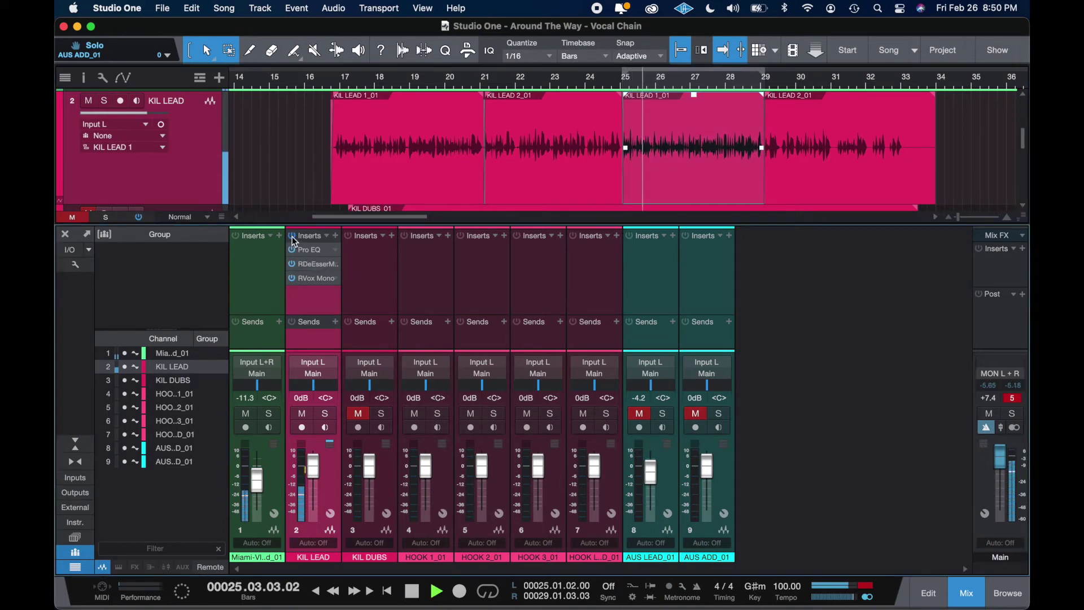
{"action": "key", "text": "space"}
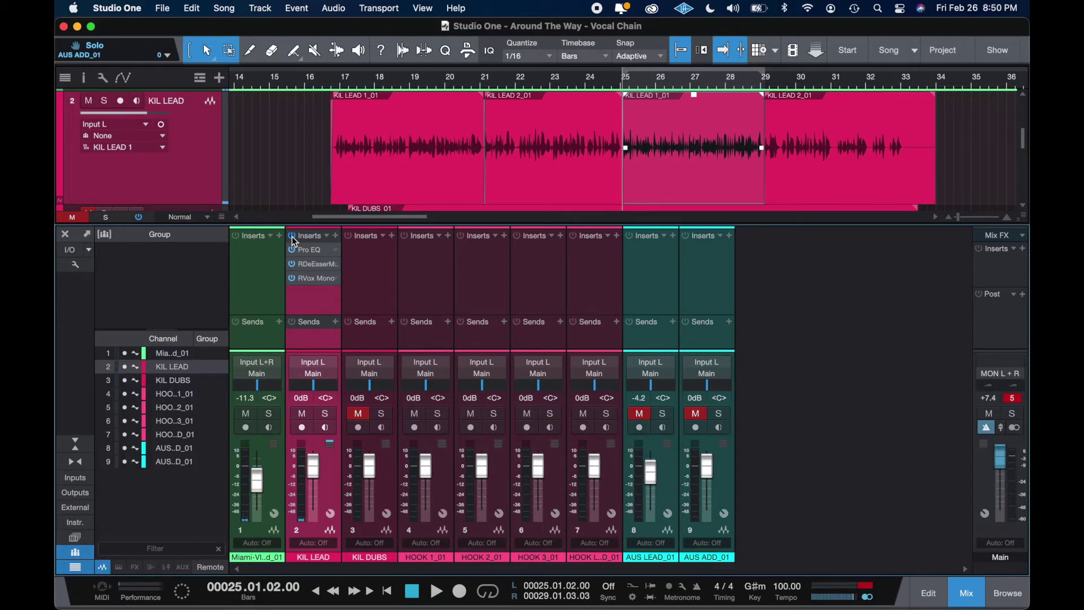
{"action": "left_click", "coordinate": [335, 236]}
{"action": "type", "text": "f6 rta"}
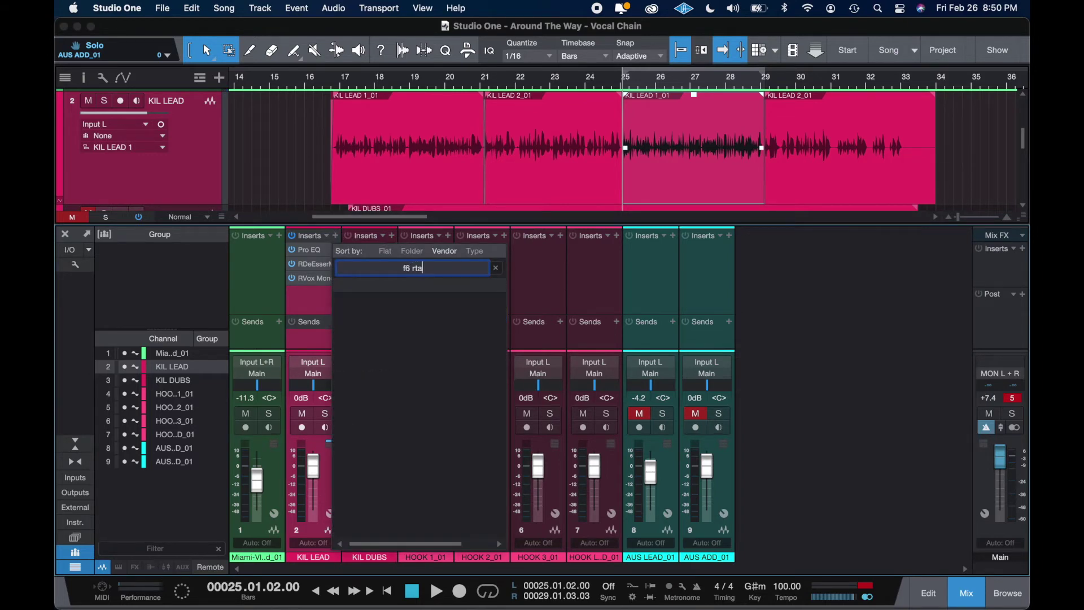
{"action": "left_click", "coordinate": [336, 236]}
{"action": "key", "text": "Delete"}
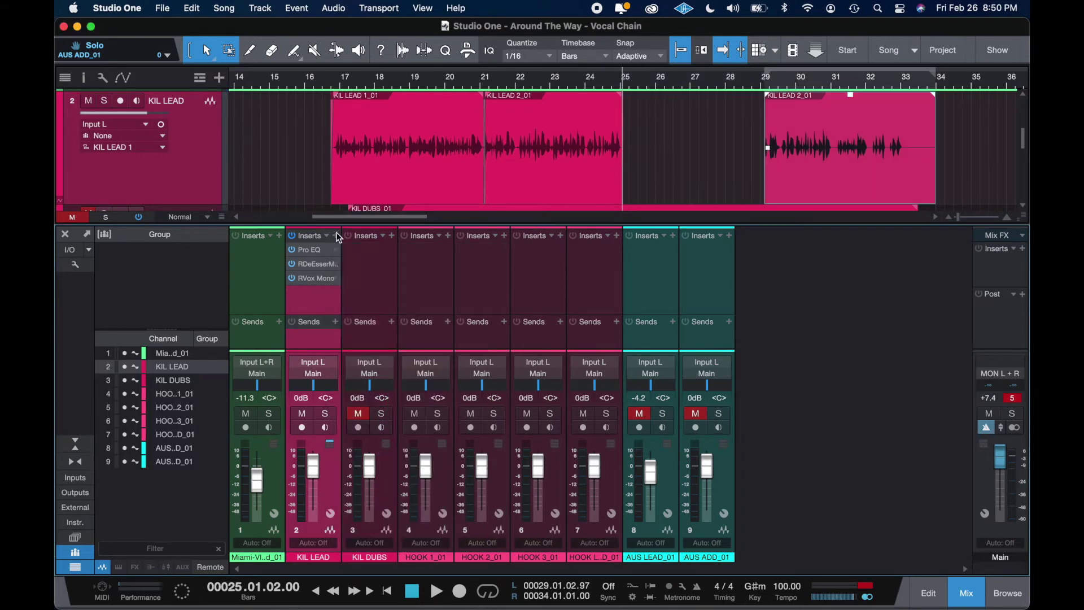
{"action": "key", "text": "super+z"}
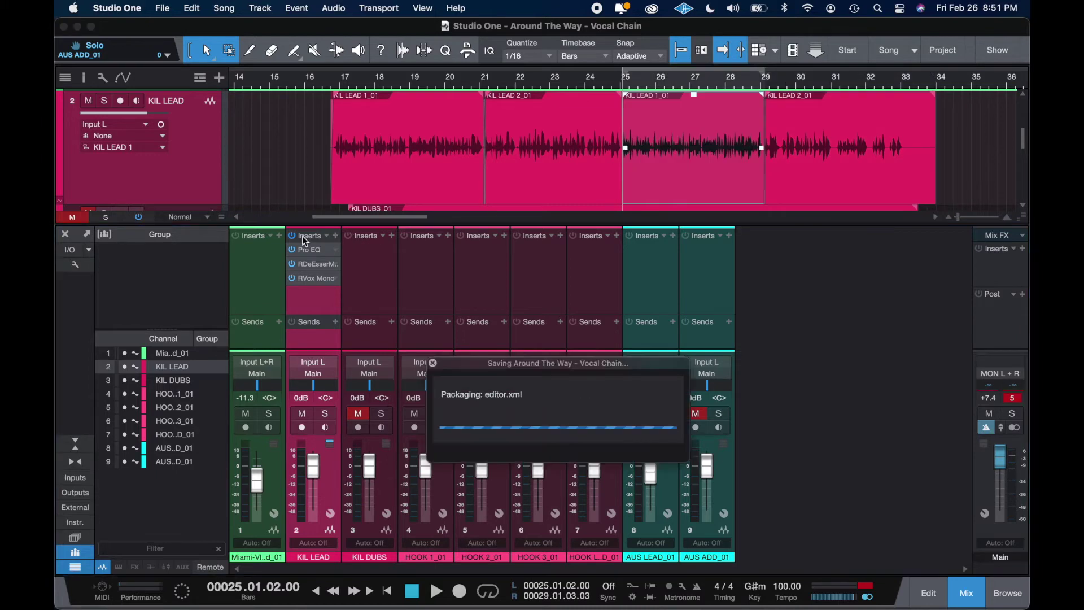
- Find "f6" among the effects, insert F6-RTA Mono after RVox on KIL LEAD, and play the vocal through it
{"action": "left_click", "coordinate": [335, 236]}
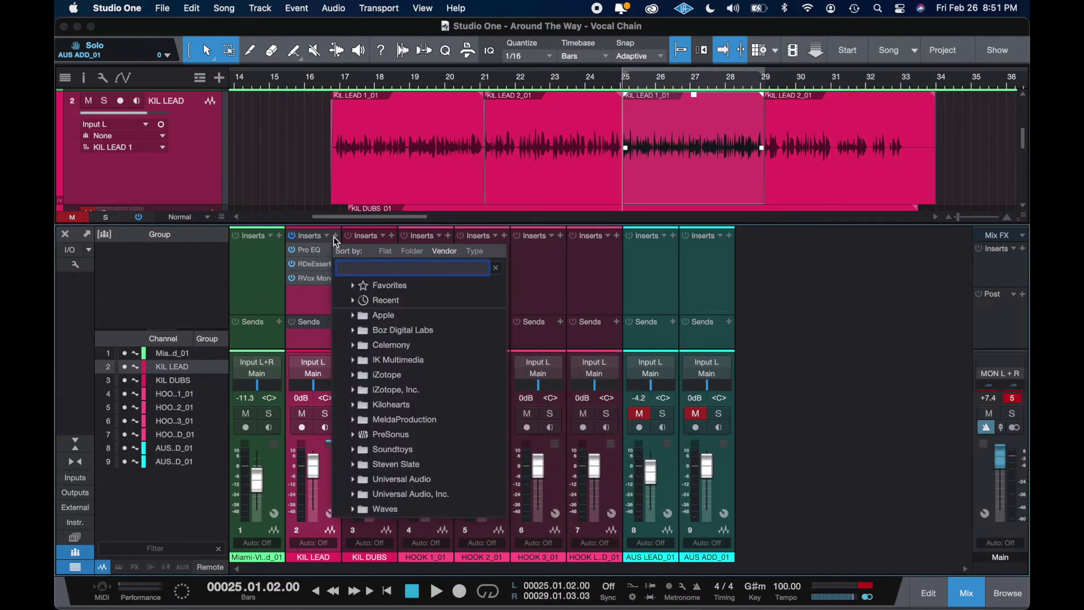
{"action": "type", "text": "f6"}
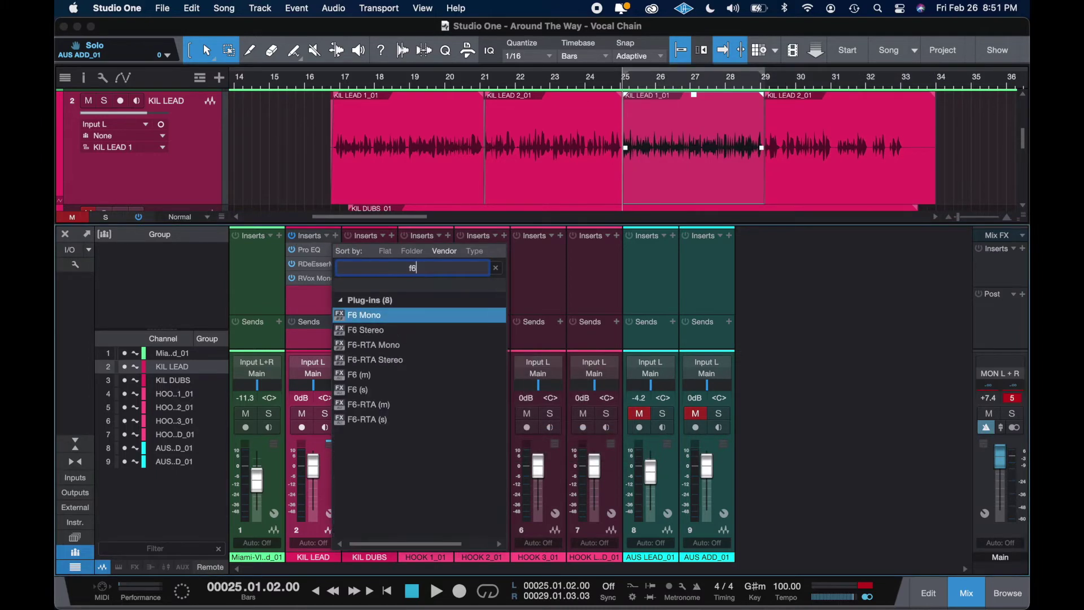
{"action": "left_click", "coordinate": [378, 345]}
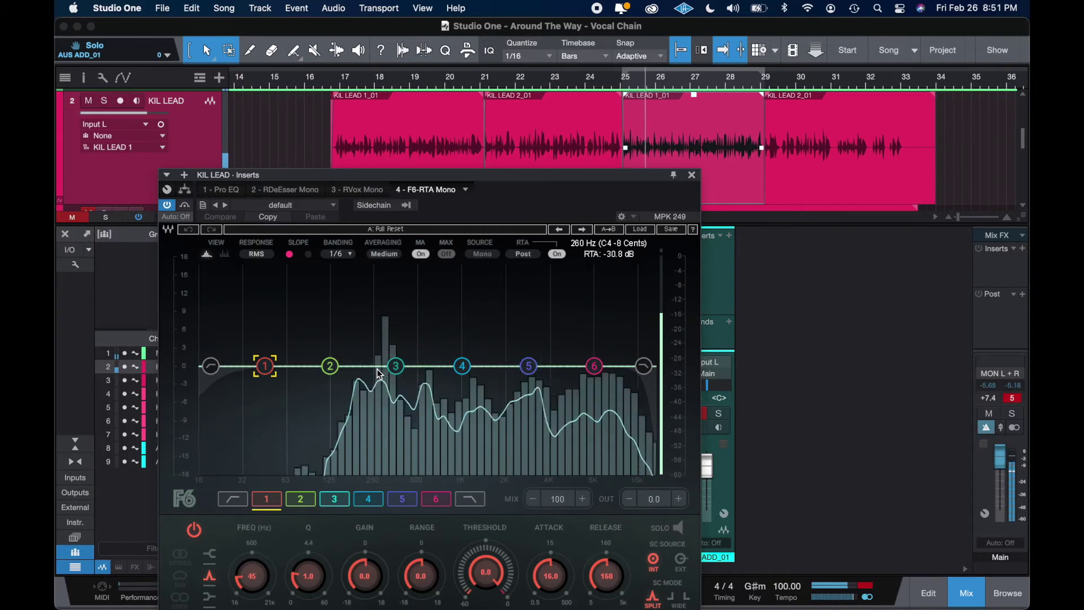
{"action": "key", "text": "space"}
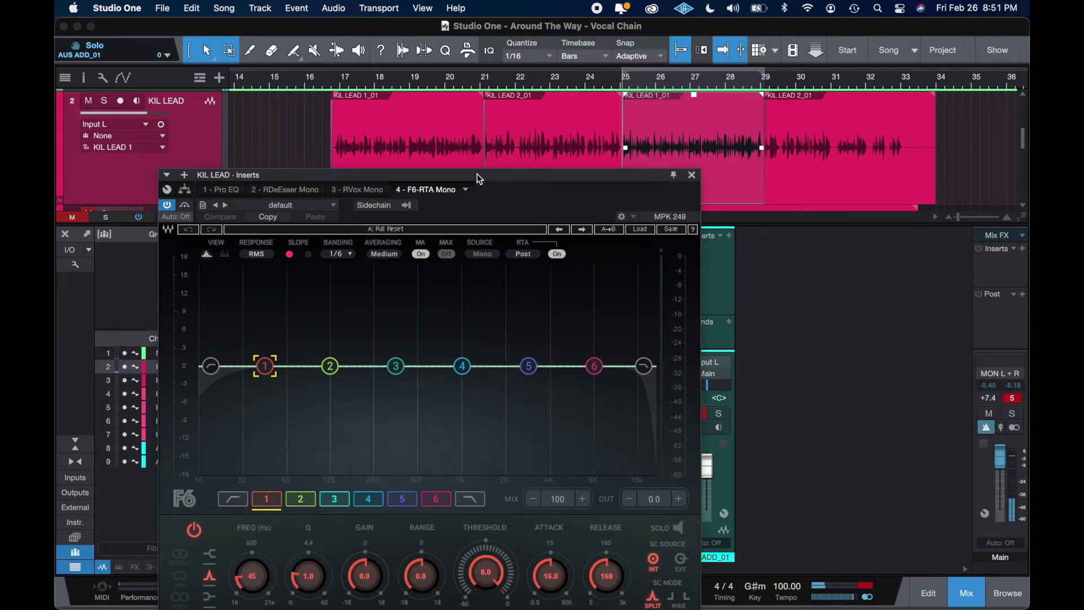
- Play the first KIL LEAD clip from bar 17 while viewing its spectrum in F6-RTA
{"action": "left_click_drag", "start_coordinate": [479, 178], "coordinate": [518, 194]}
{"action": "left_click", "coordinate": [455, 167]}
{"action": "key", "text": "space"}
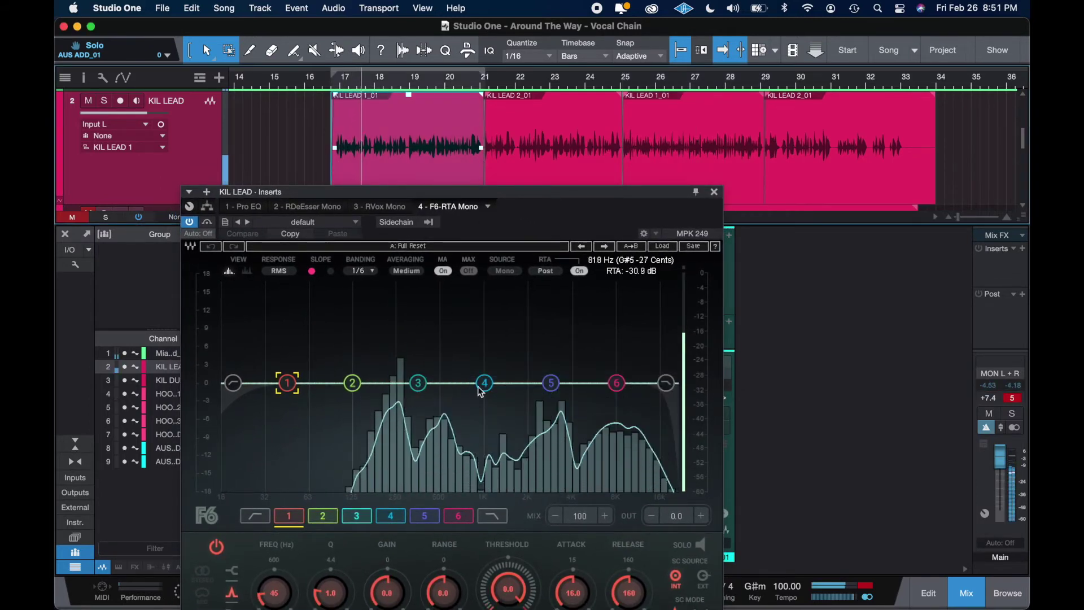
{"action": "key", "text": "space"}
- Lower the KIL LEAD channel volume to -3.9 dB while playing the first clip
{"action": "left_click_drag", "start_coordinate": [542, 197], "coordinate": [815, 175]}
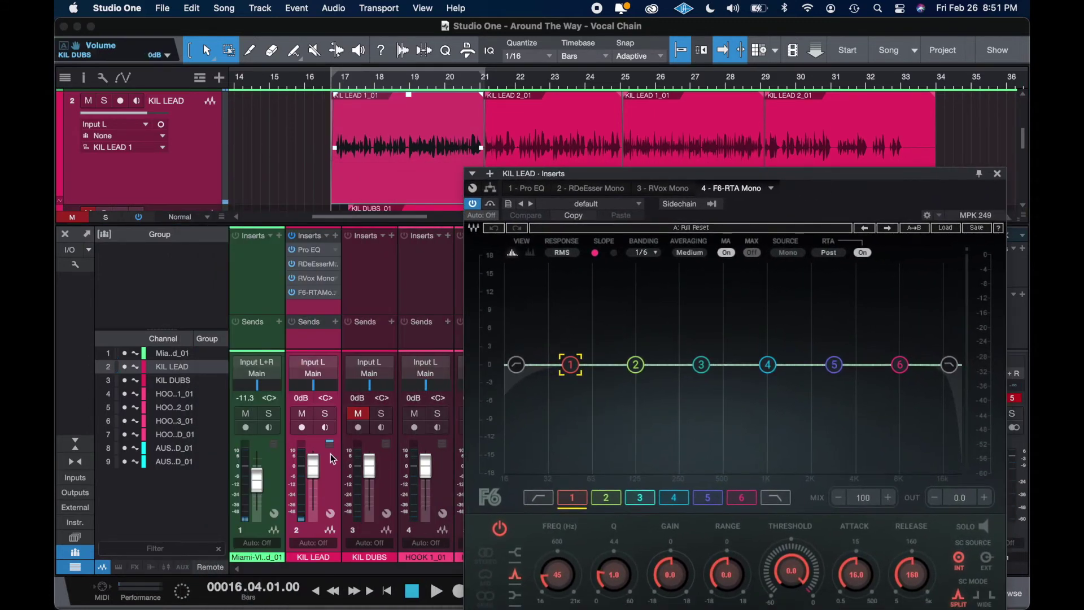
{"action": "left_click_drag", "start_coordinate": [310, 466], "coordinate": [316, 469]}
{"action": "key", "text": "space"}
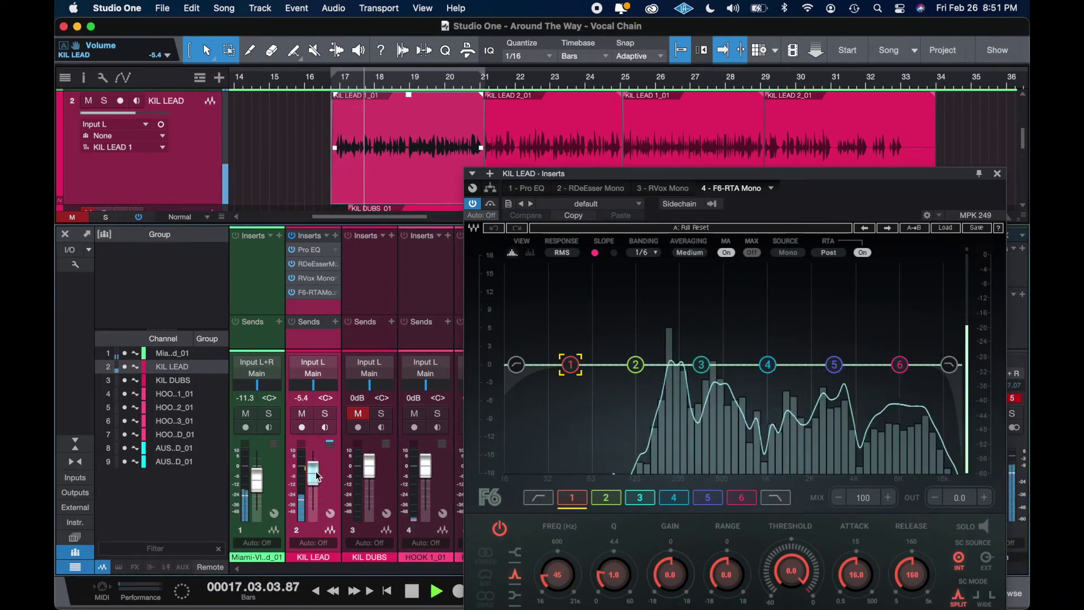
{"action": "key", "text": "space"}
{"action": "key", "text": "space"}
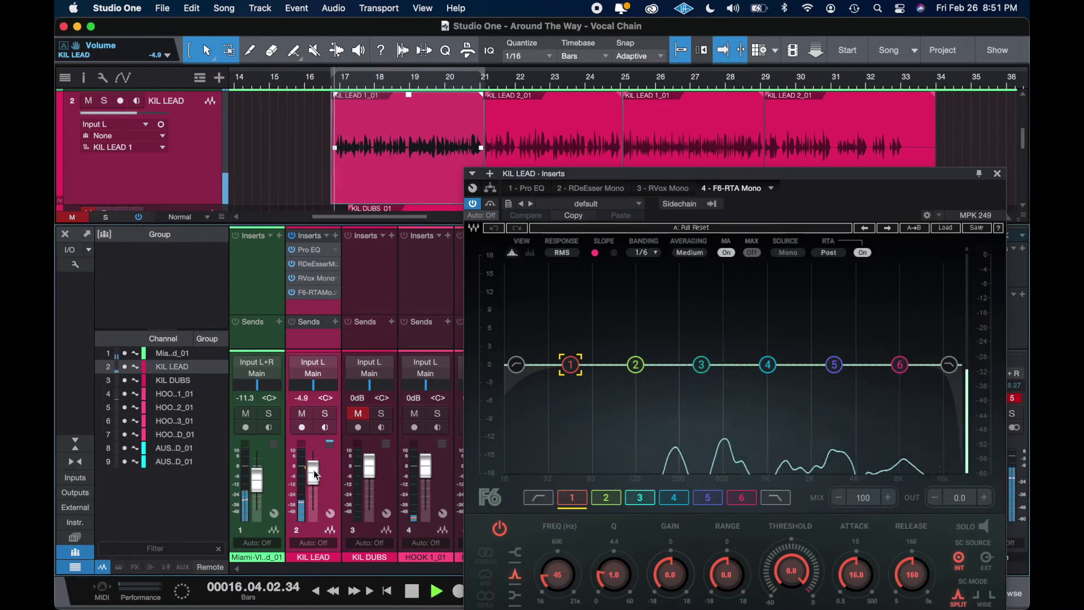
{"action": "left_click_drag", "start_coordinate": [316, 471], "coordinate": [315, 473]}
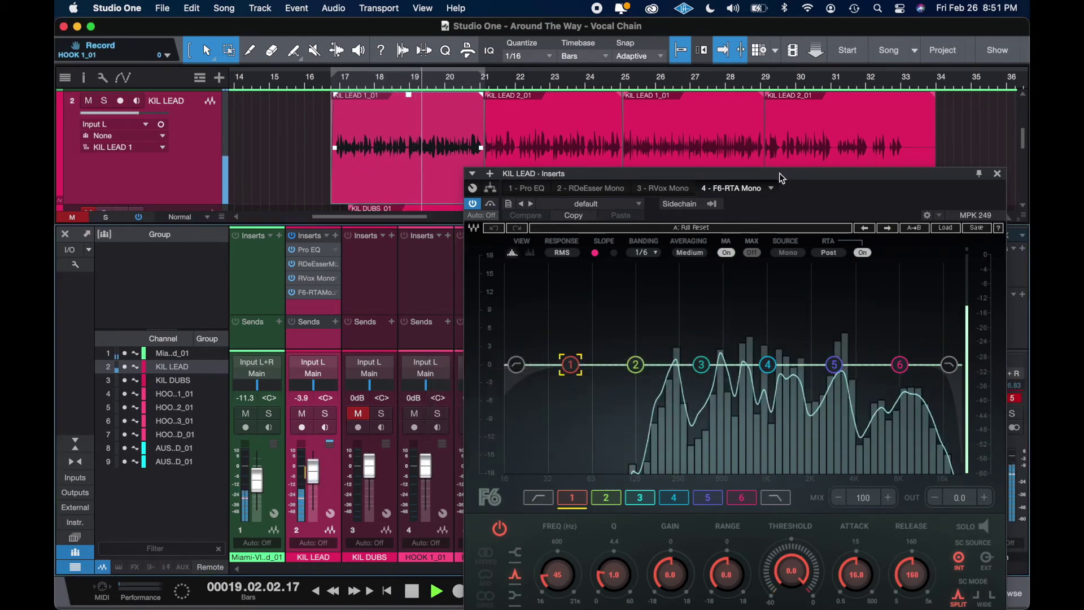
- Select band 4 in F6-RTA and solo it while playing the first clip
{"action": "left_click_drag", "start_coordinate": [781, 169], "coordinate": [618, 158]}
{"action": "key", "text": "space"}
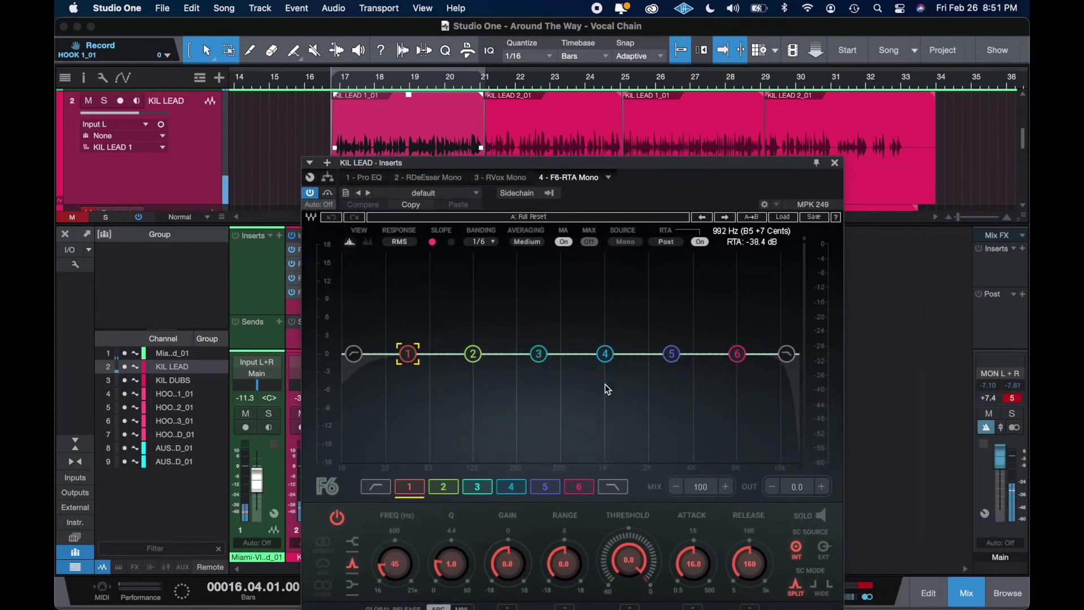
{"action": "left_click", "coordinate": [604, 356]}
{"action": "key", "text": "space"}
{"action": "left_click", "coordinate": [605, 355]}
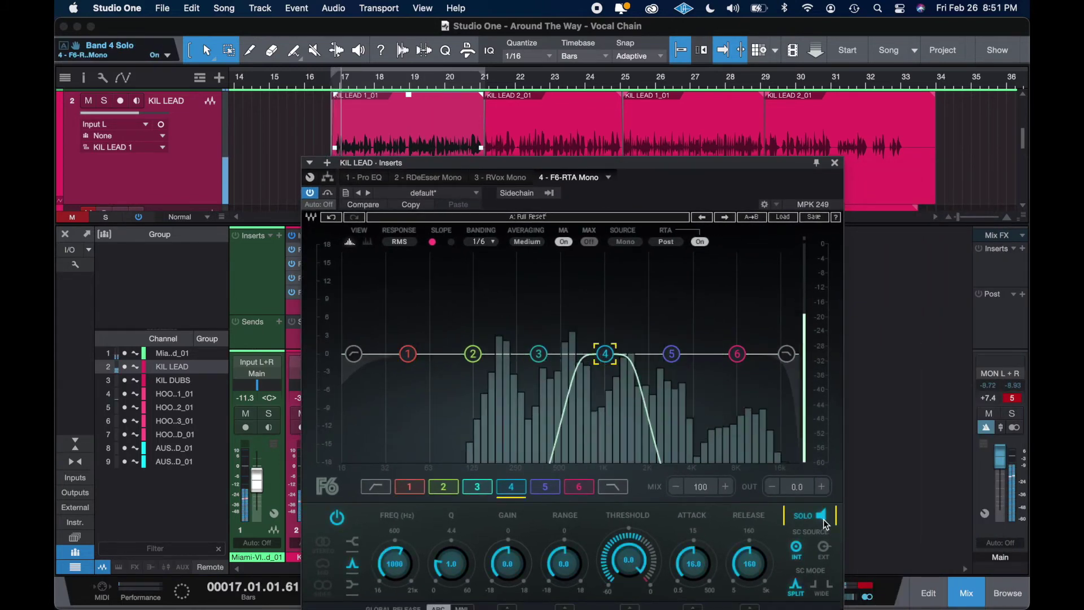
- Sweep the soloed band 4 through the mids, setting it to 1833 Hz with a Q of 0.6
{"action": "left_click_drag", "start_coordinate": [605, 355], "coordinate": [568, 354]}
{"action": "key", "text": "space"}
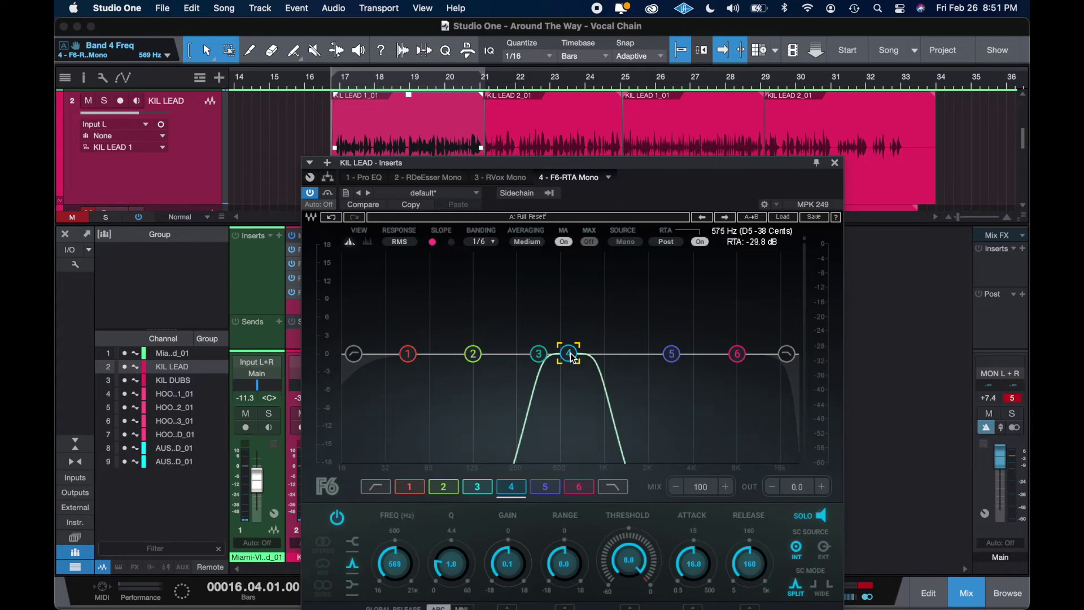
{"action": "key", "text": "space"}
{"action": "left_click_drag", "start_coordinate": [572, 358], "coordinate": [643, 349]}
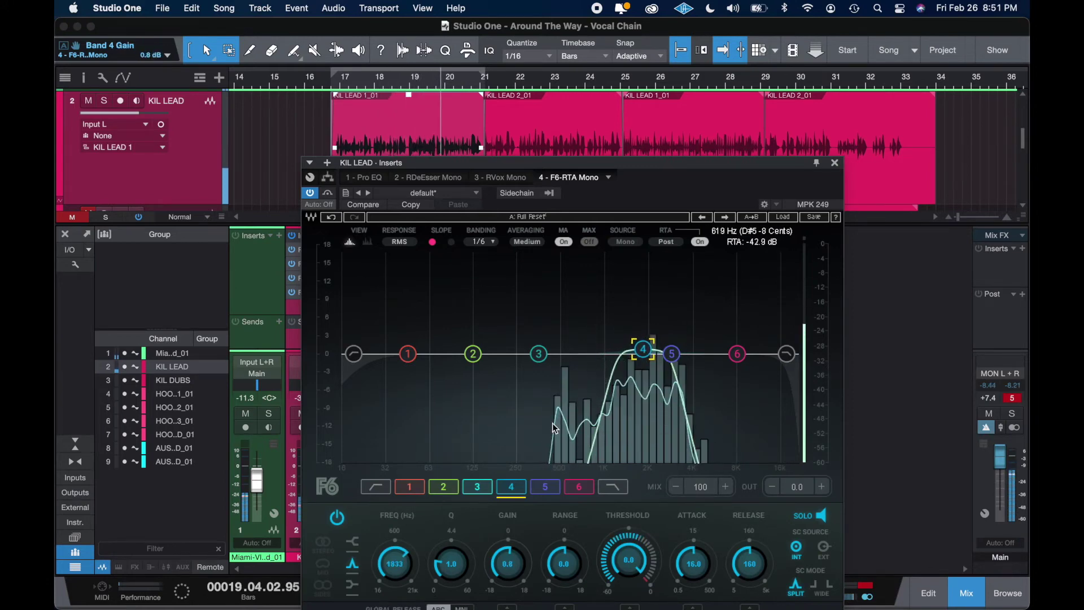
{"action": "left_click_drag", "start_coordinate": [447, 558], "coordinate": [446, 571]}
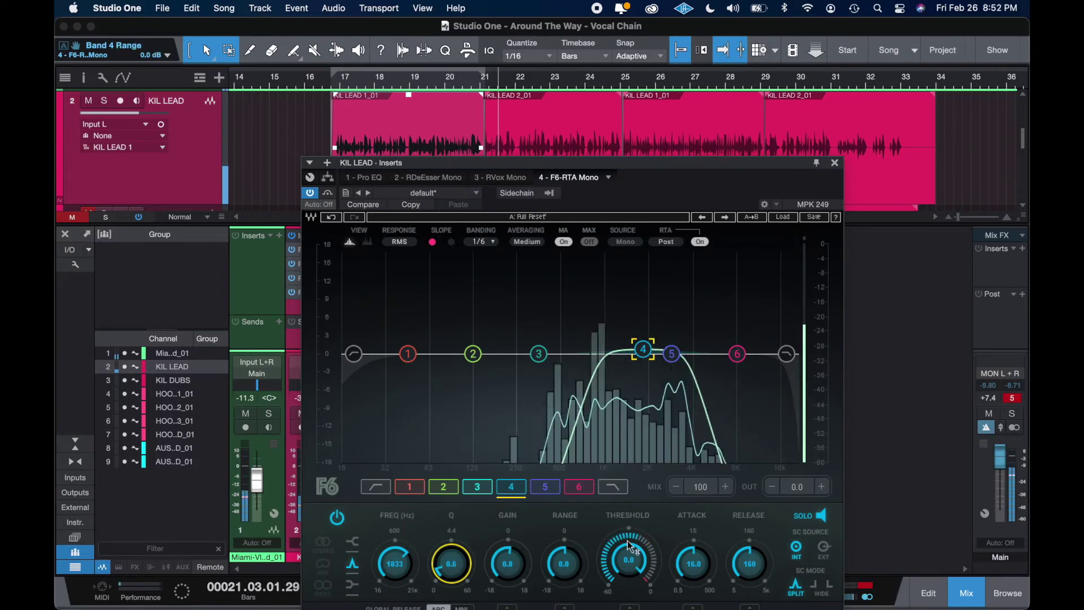
- Turn off the band 4 solo, boost its gain to 4.5 dB, and replay the vocal from the first clip
{"action": "left_click", "coordinate": [822, 515]}
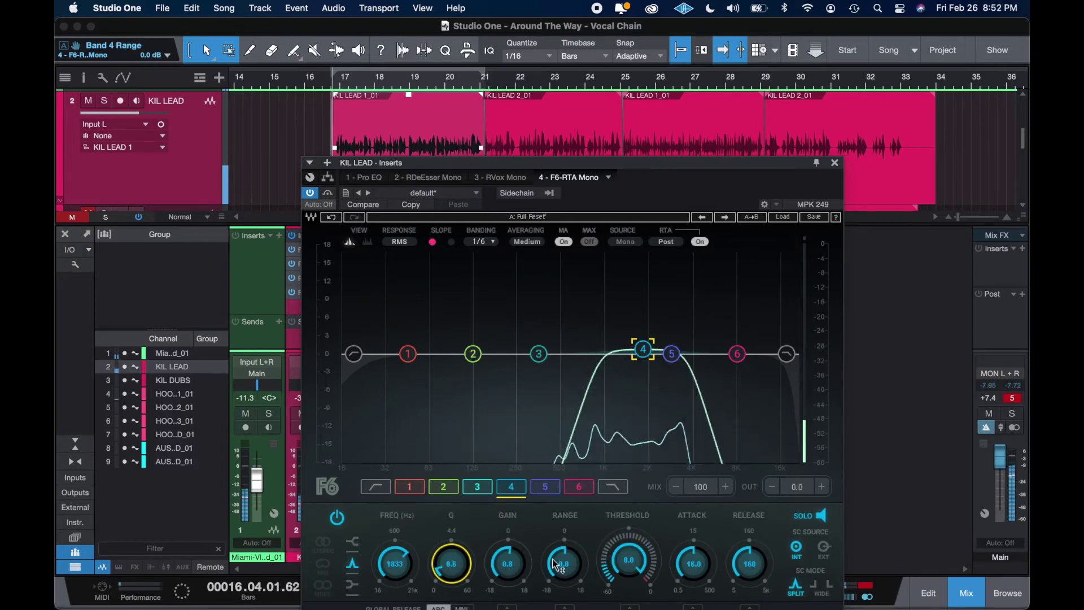
{"action": "left_click", "coordinate": [825, 516]}
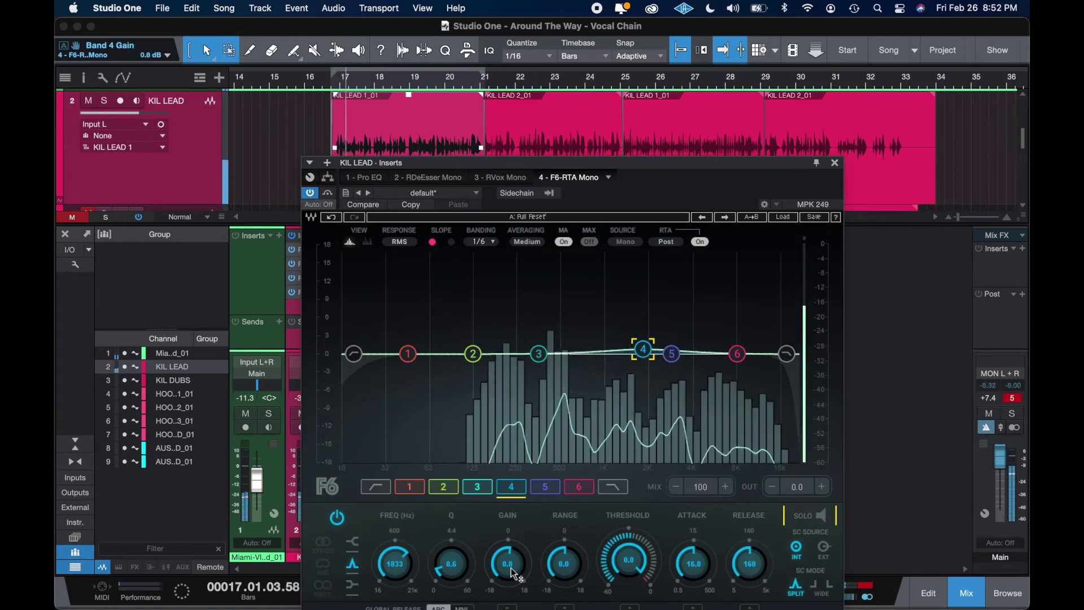
{"action": "mouse_move", "coordinate": [508, 564]}
{"action": "left_mouse_down"}
{"action": "mouse_move", "coordinate": [507, 525]}
{"action": "mouse_move", "coordinate": [508, 552]}
{"action": "left_mouse_up"}
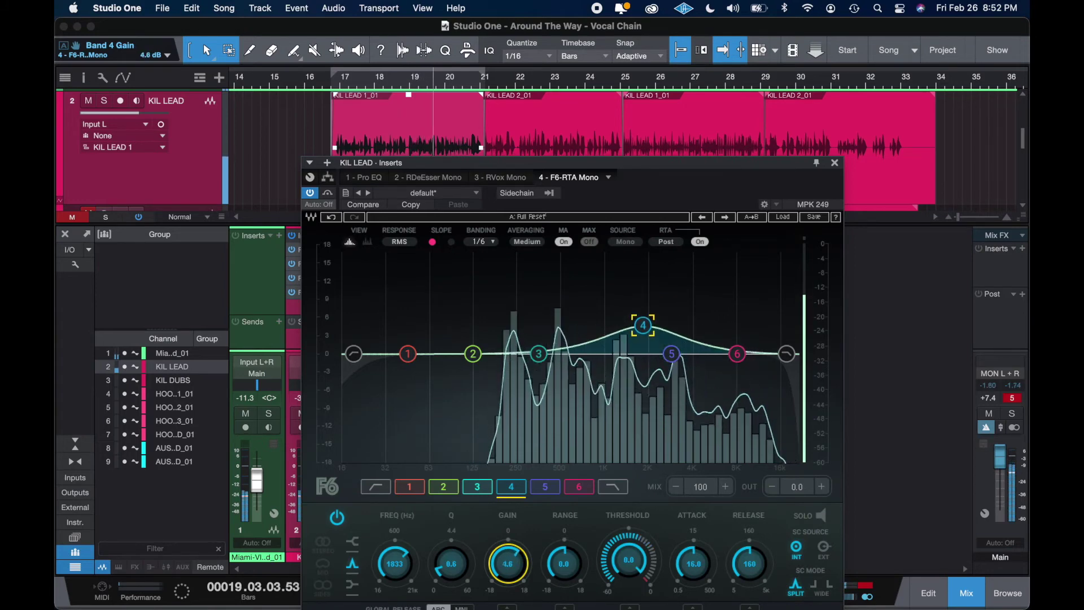
{"action": "key", "text": "space"}
{"action": "key", "text": "space"}
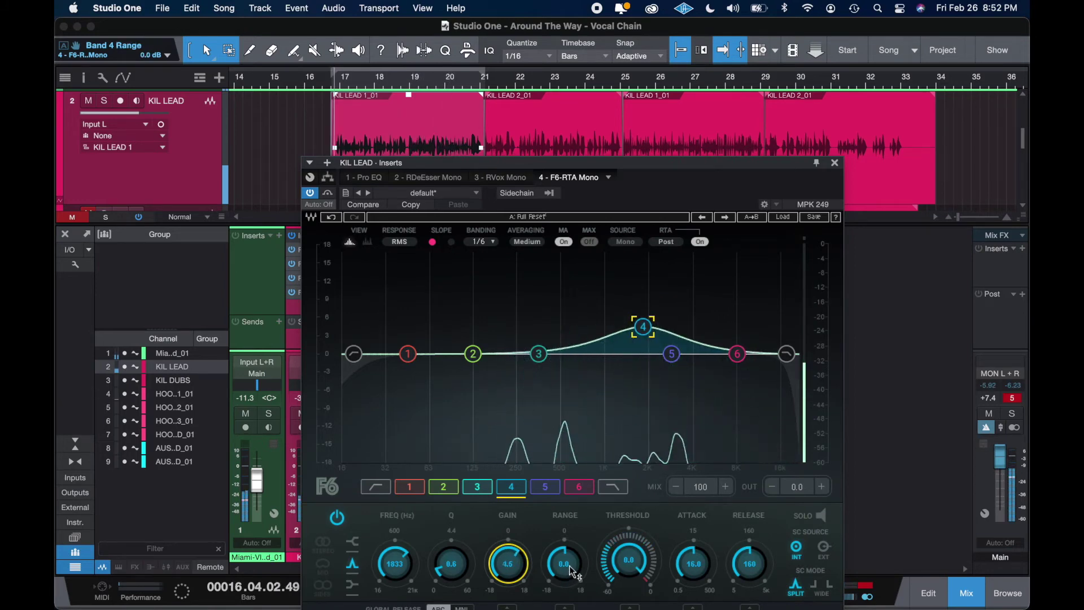
- Set band 4's attack to 3.3 ms, release to 29 ms and range to -4.5 dB in F6-RTA
{"action": "key", "text": "space"}
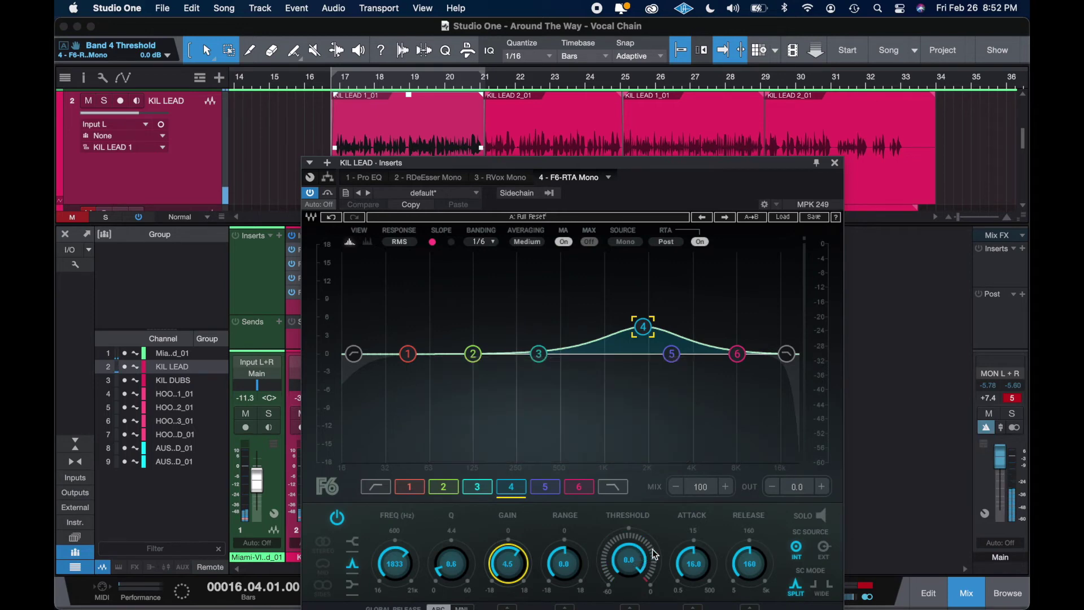
{"action": "left_click_drag", "start_coordinate": [694, 564], "coordinate": [693, 579]}
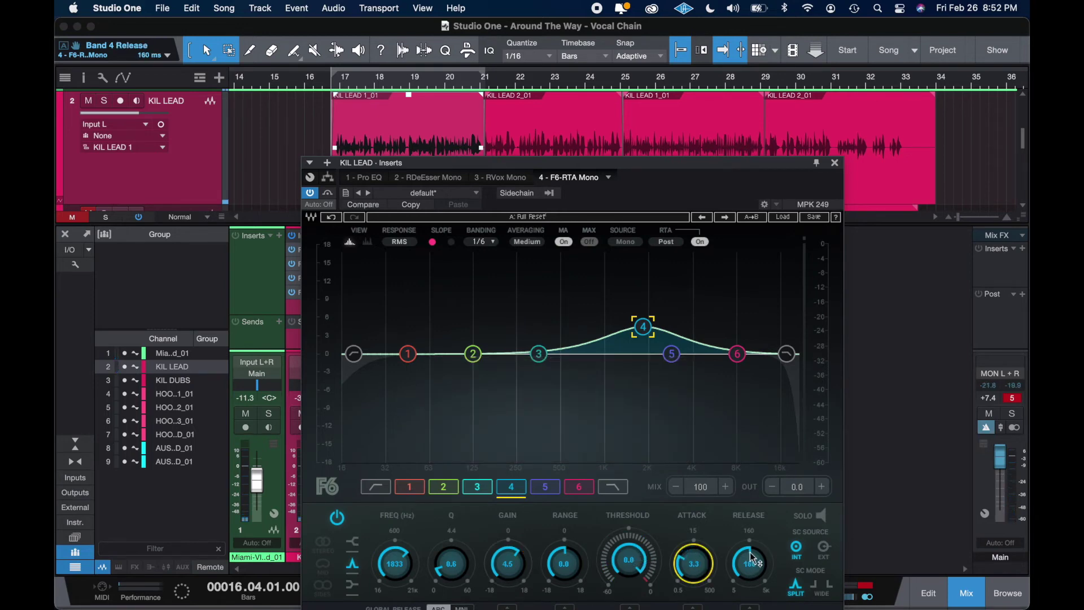
{"action": "left_click_drag", "start_coordinate": [752, 559], "coordinate": [753, 567]}
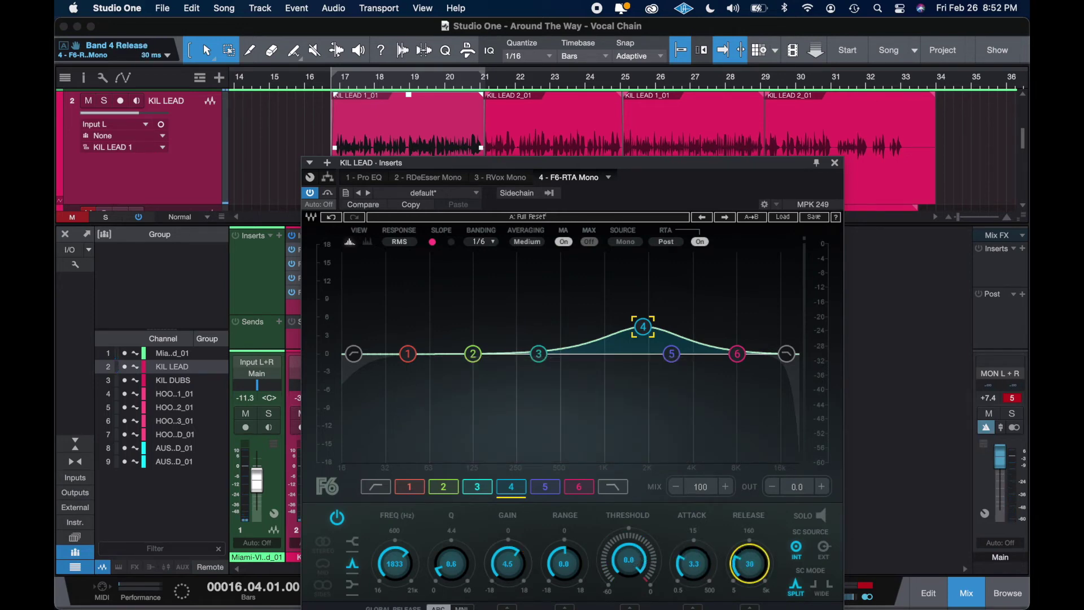
{"action": "left_click_drag", "start_coordinate": [563, 553], "coordinate": [564, 559]}
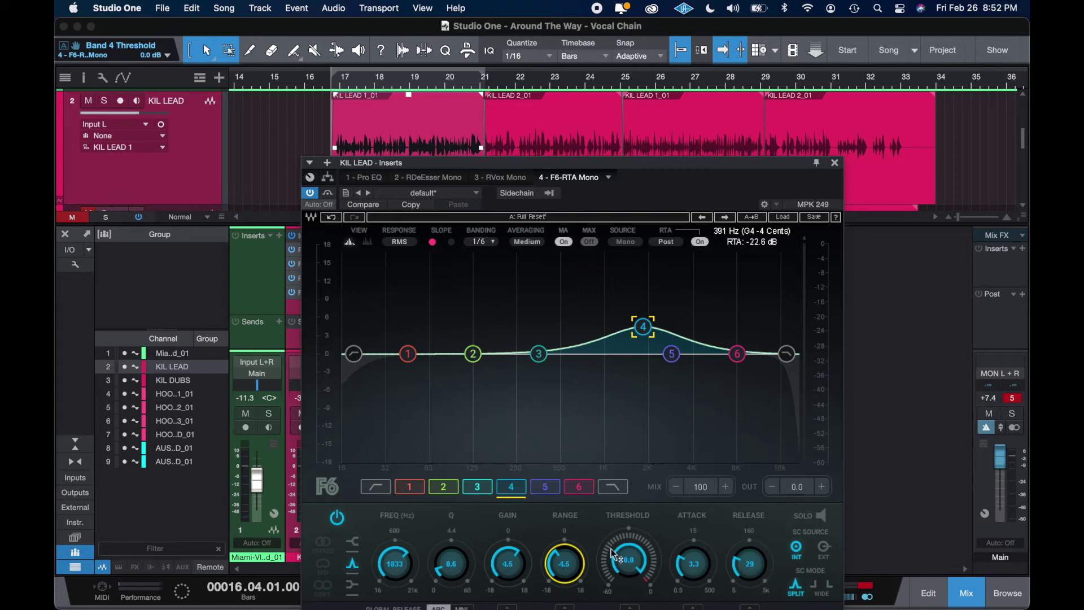
- Lower band 4's threshold to -22.5 dB during playback and replay the vocal from the first clip
{"action": "key", "text": "space"}
{"action": "left_click_drag", "start_coordinate": [636, 545], "coordinate": [639, 574]}
{"action": "key", "text": "space"}
{"action": "key", "text": "space"}
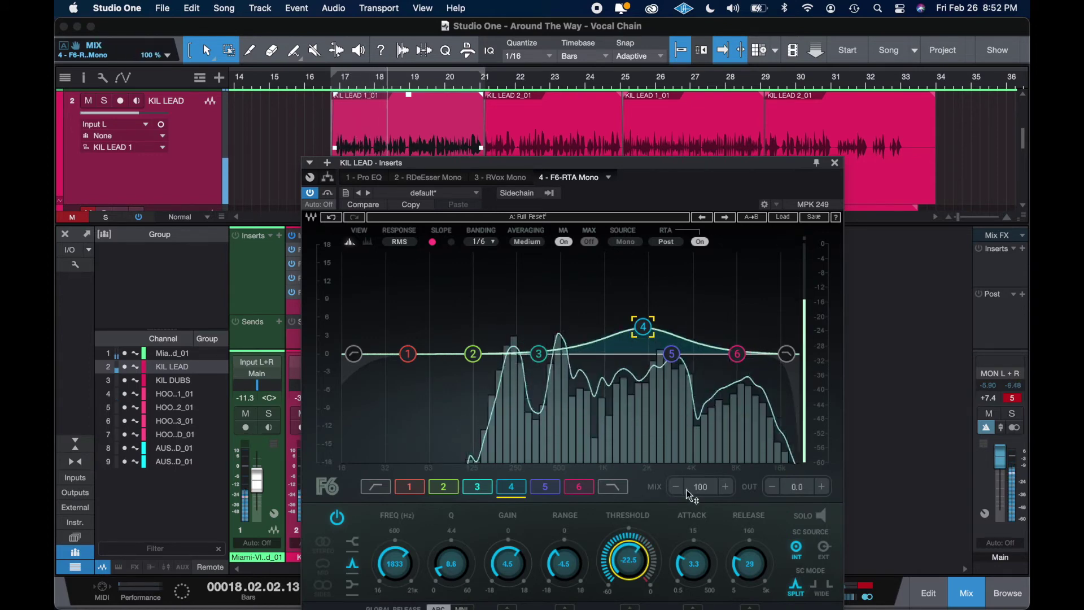
{"action": "key", "text": "space"}
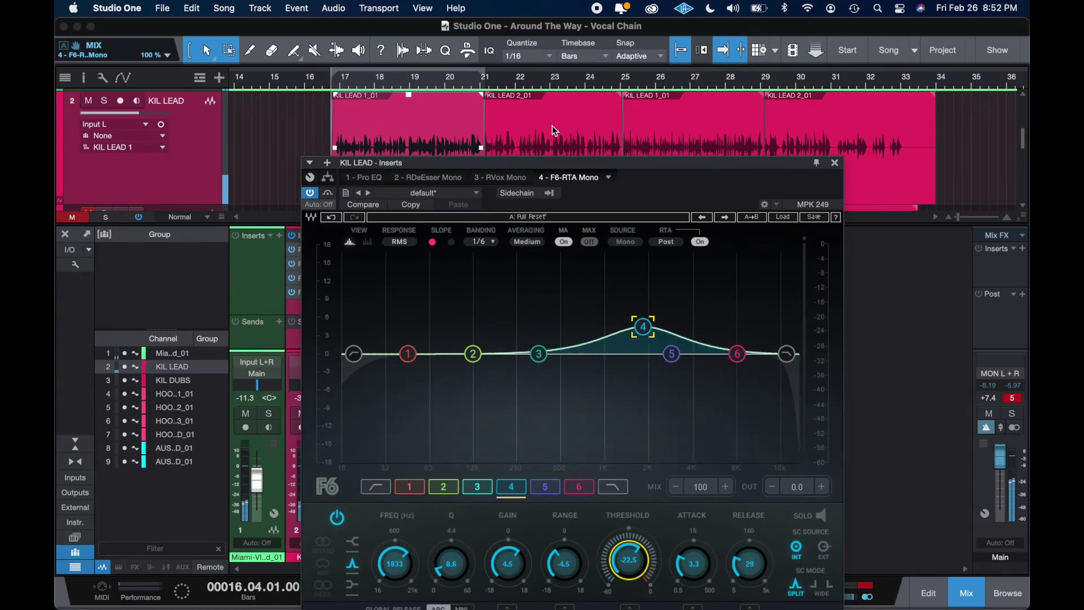
- Move the plug-in window off the waveform and audition the second KIL LEAD clip from about bar 22
{"action": "left_click_drag", "start_coordinate": [620, 162], "coordinate": [582, 204]}
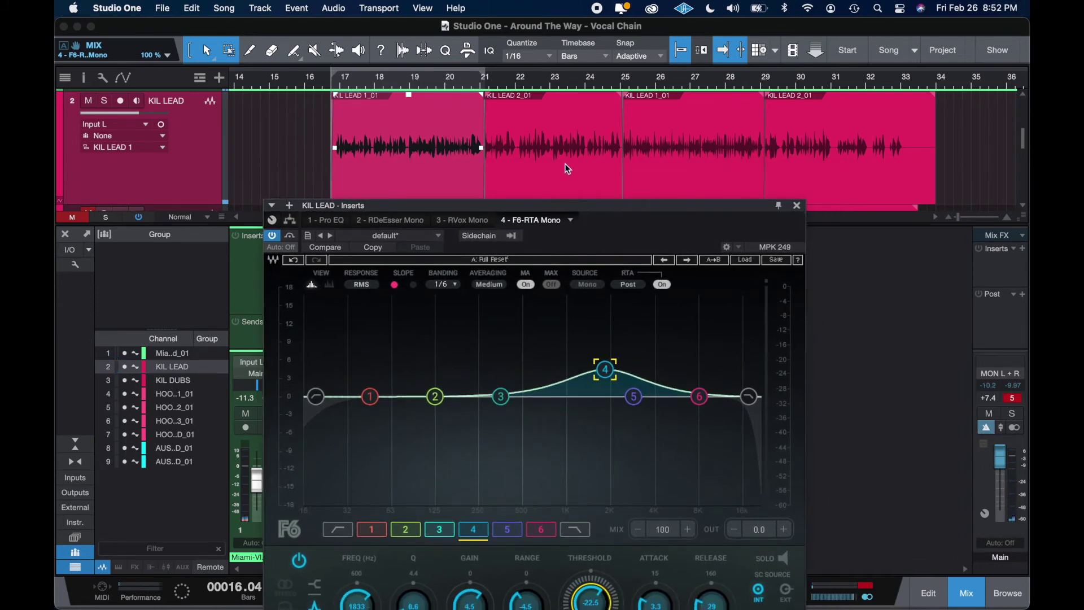
{"action": "left_click", "coordinate": [576, 129]}
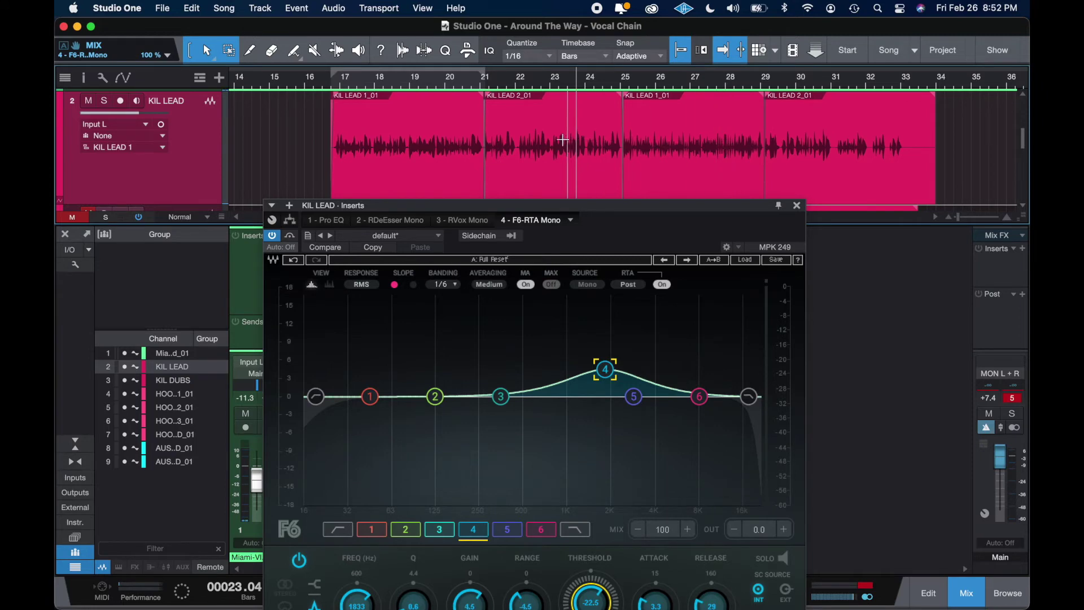
{"action": "left_click", "coordinate": [530, 130]}
{"action": "key", "text": "space"}
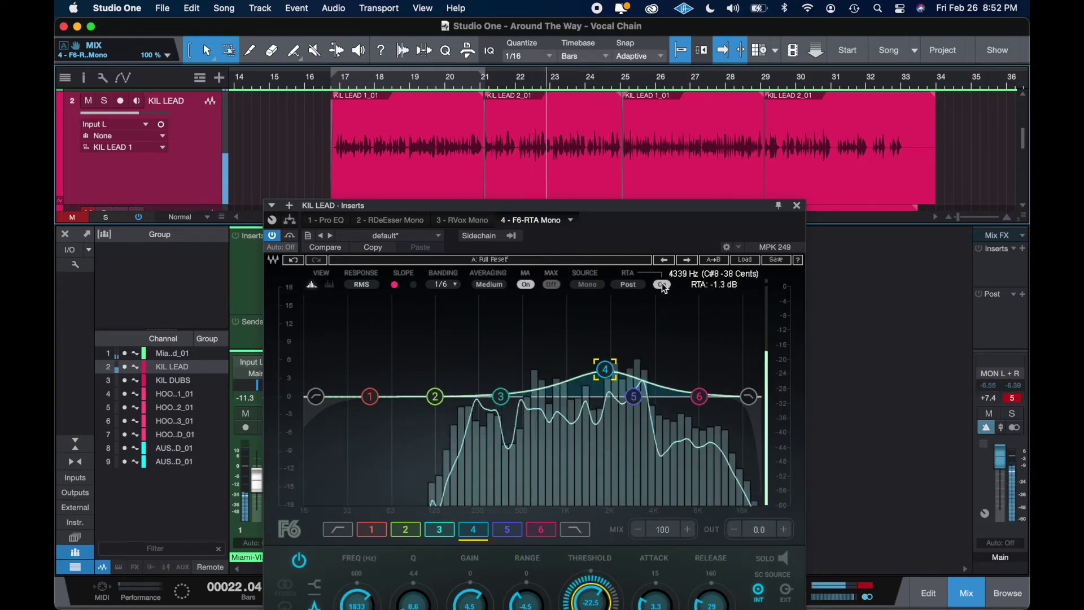
{"action": "left_click_drag", "start_coordinate": [649, 206], "coordinate": [663, 121]}
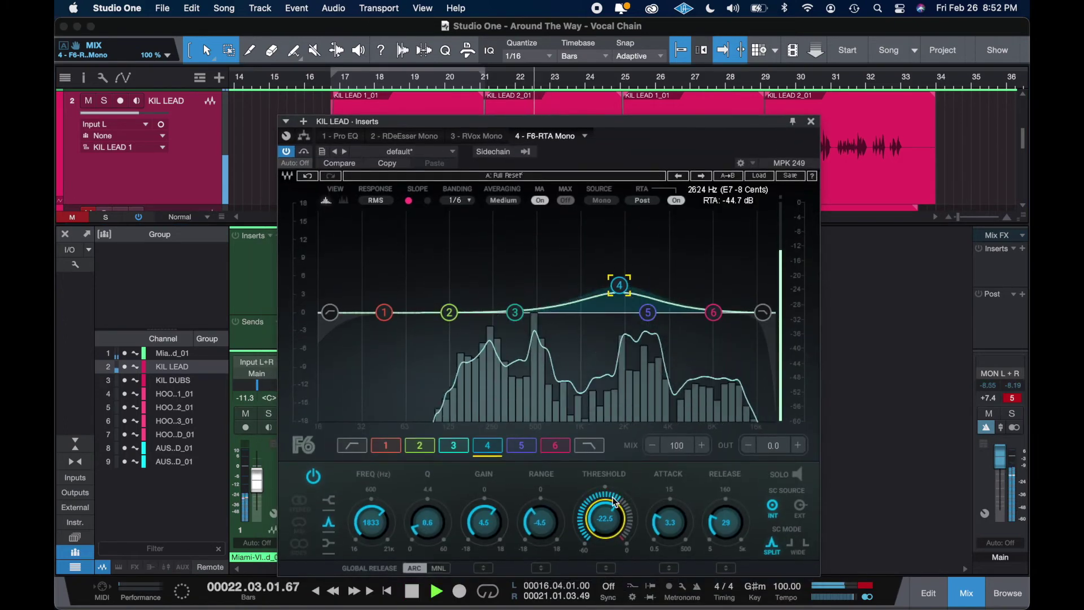
{"action": "key", "text": "space"}
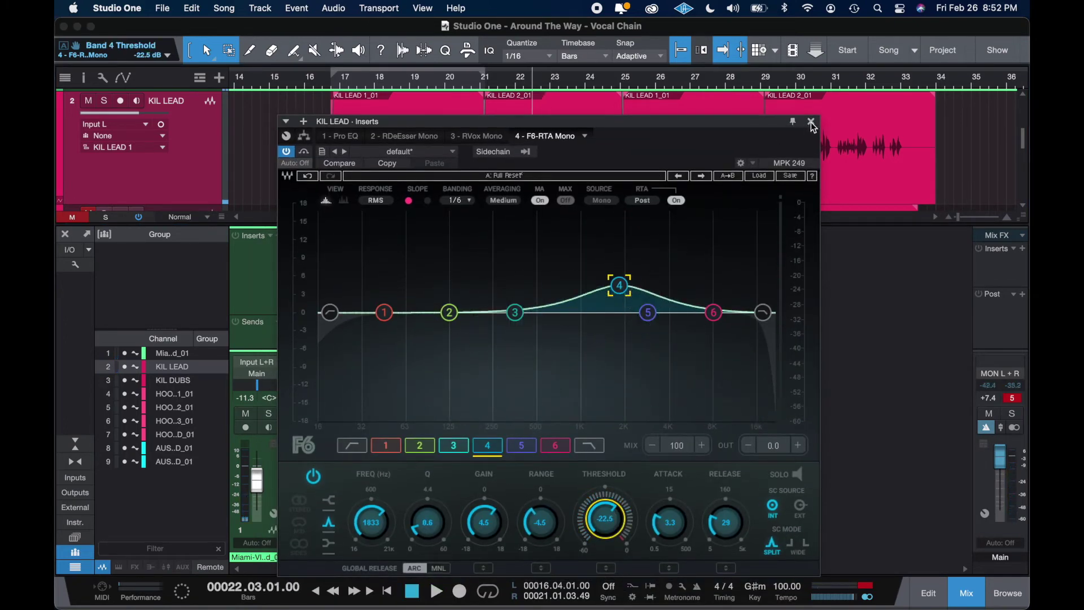
- Save the song, reopen F6-RTA on the KIL LEAD channel and set band 4's Q to 0.7
{"action": "left_click", "coordinate": [811, 122]}
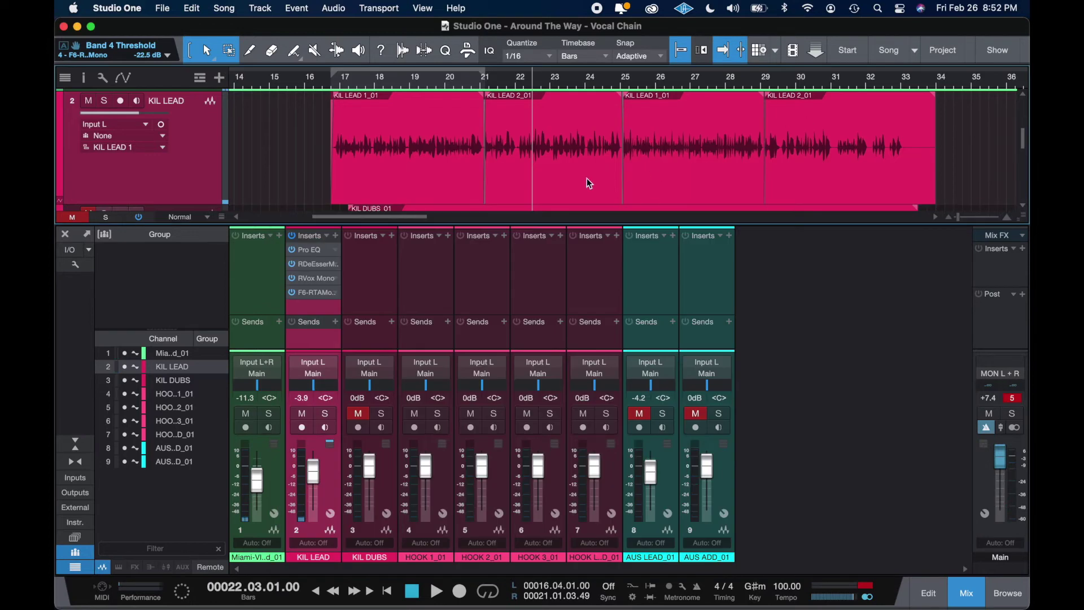
{"action": "left_click", "coordinate": [301, 294]}
{"action": "key", "text": "super+s"}
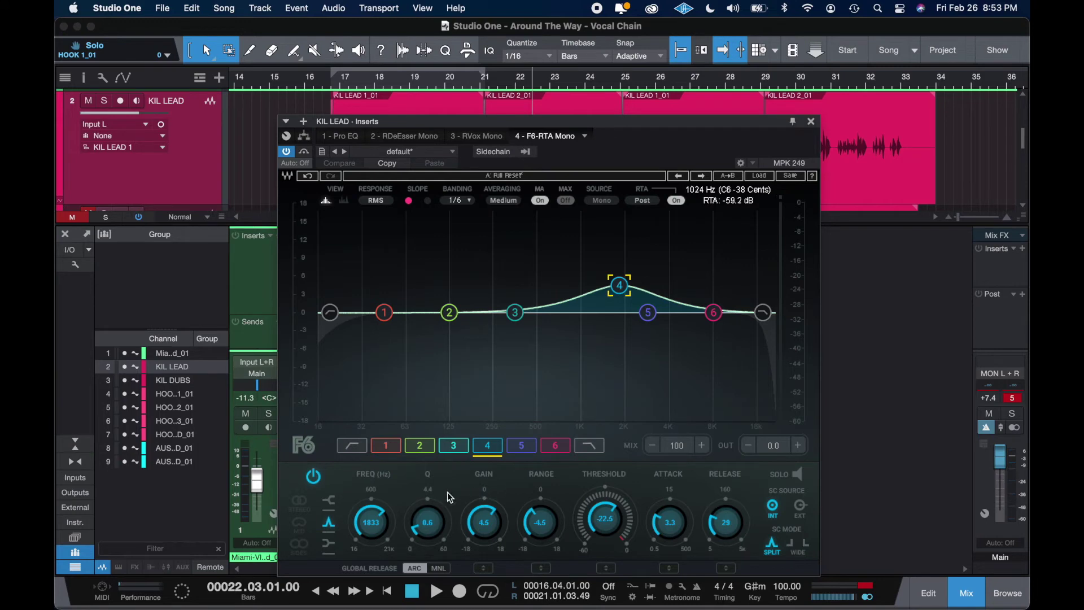
{"action": "left_click_drag", "start_coordinate": [428, 523], "coordinate": [427, 519]}
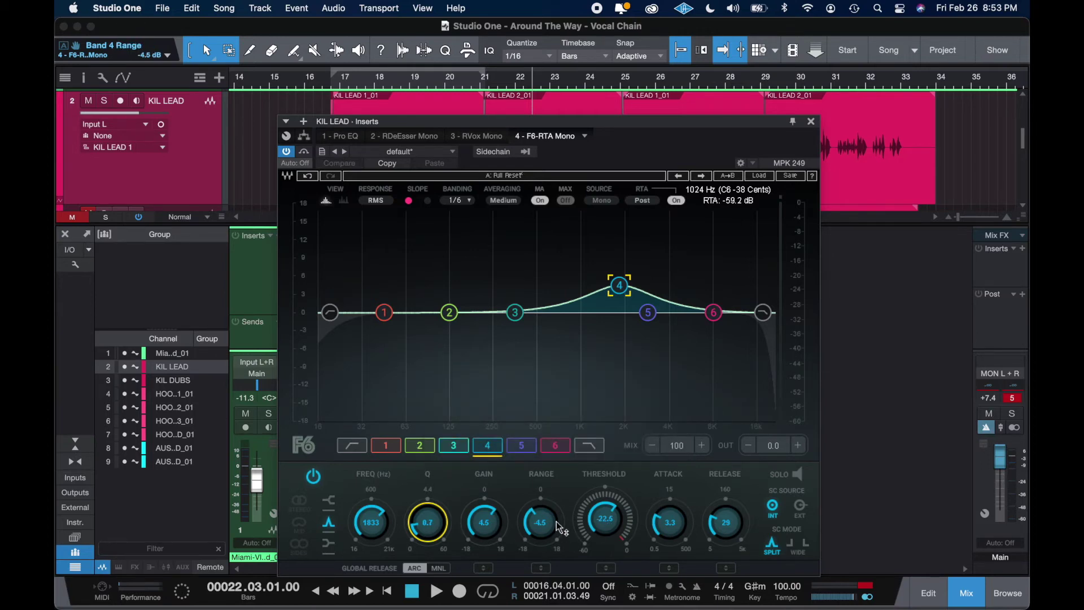
- Select band 6 and compare the playing vocal with F6-RTA bypassed and active
{"action": "key", "text": "space"}
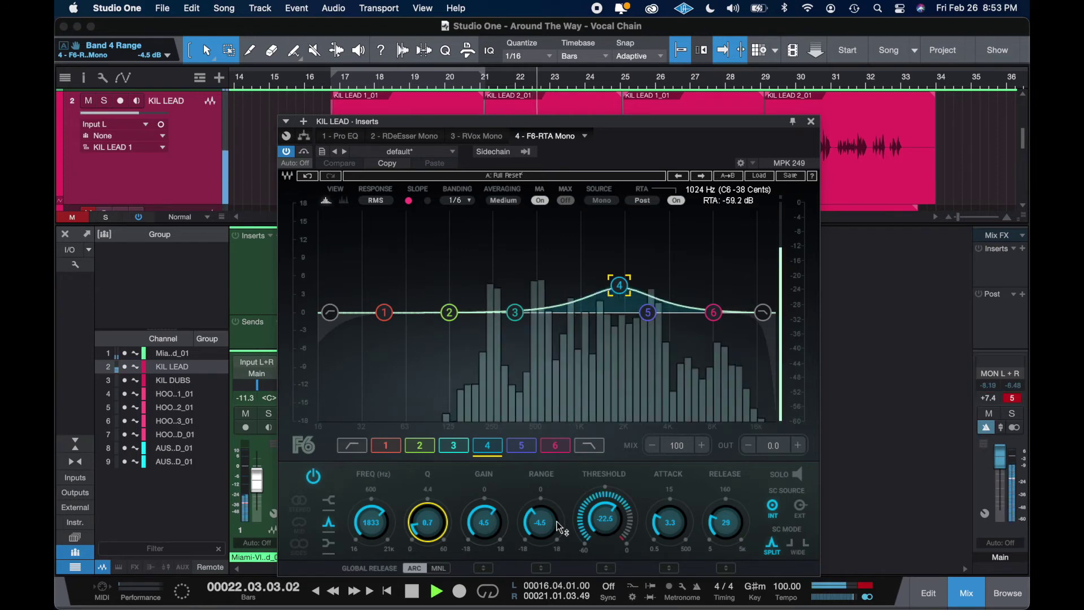
{"action": "left_click", "coordinate": [714, 312]}
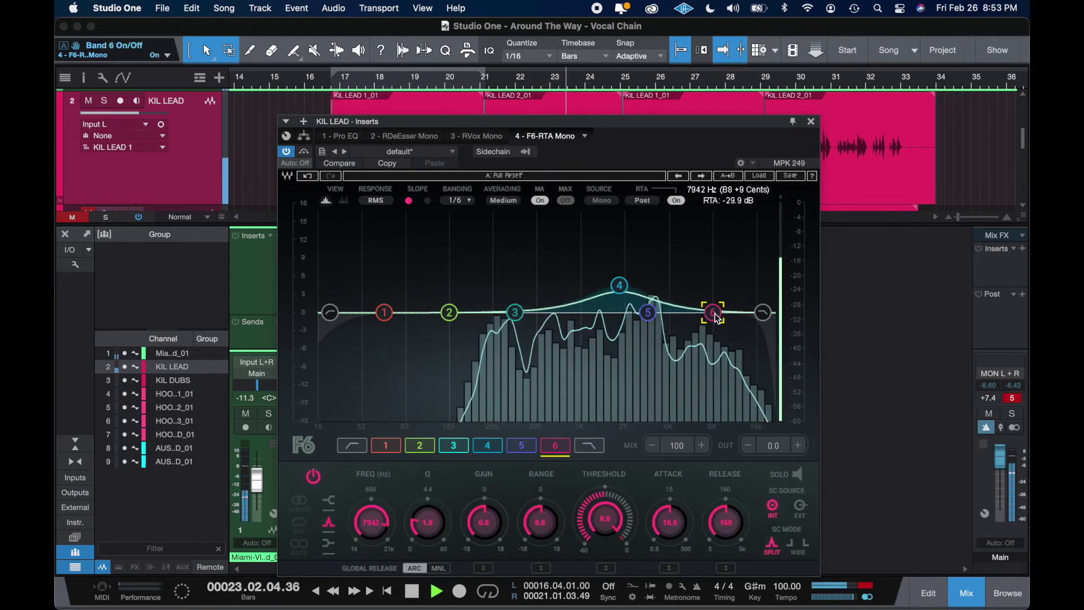
{"action": "left_click", "coordinate": [283, 160]}
{"action": "left_click", "coordinate": [285, 152]}
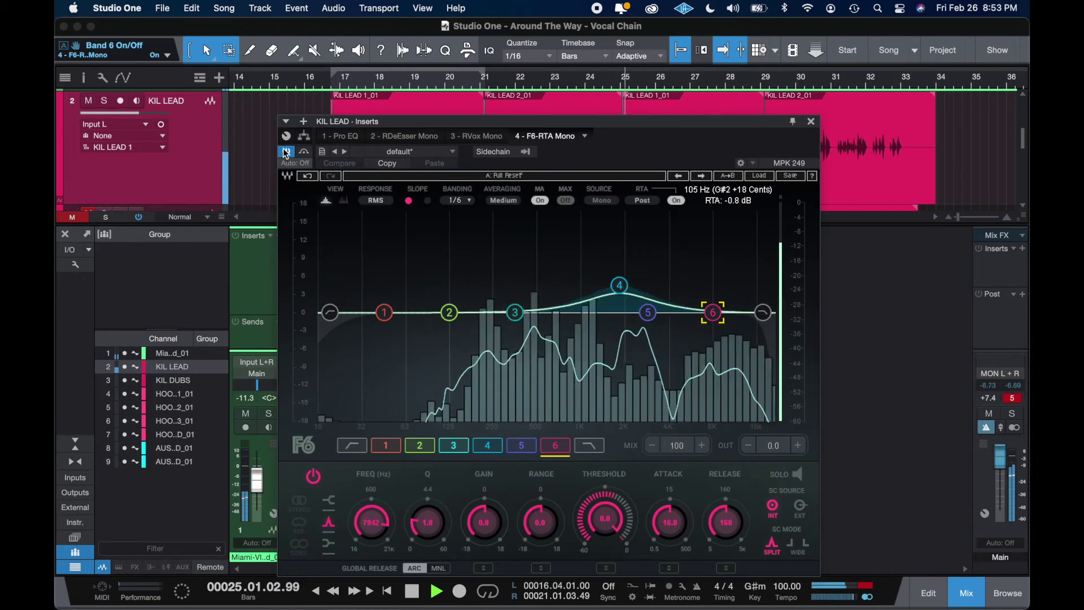
{"action": "left_click", "coordinate": [286, 152]}
{"action": "left_click", "coordinate": [285, 152]}
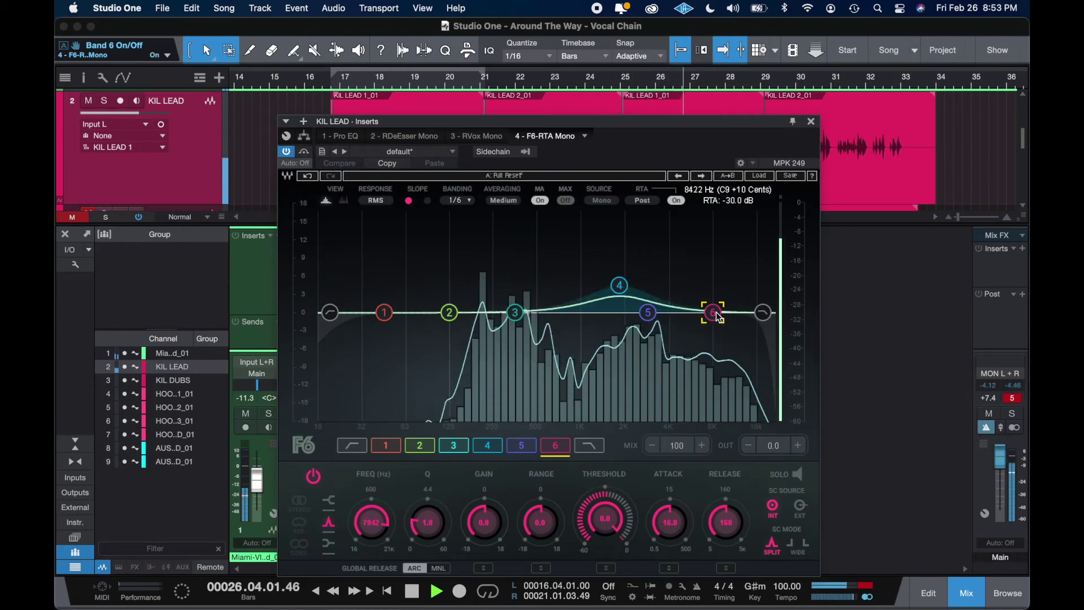
{"action": "key", "text": "space"}
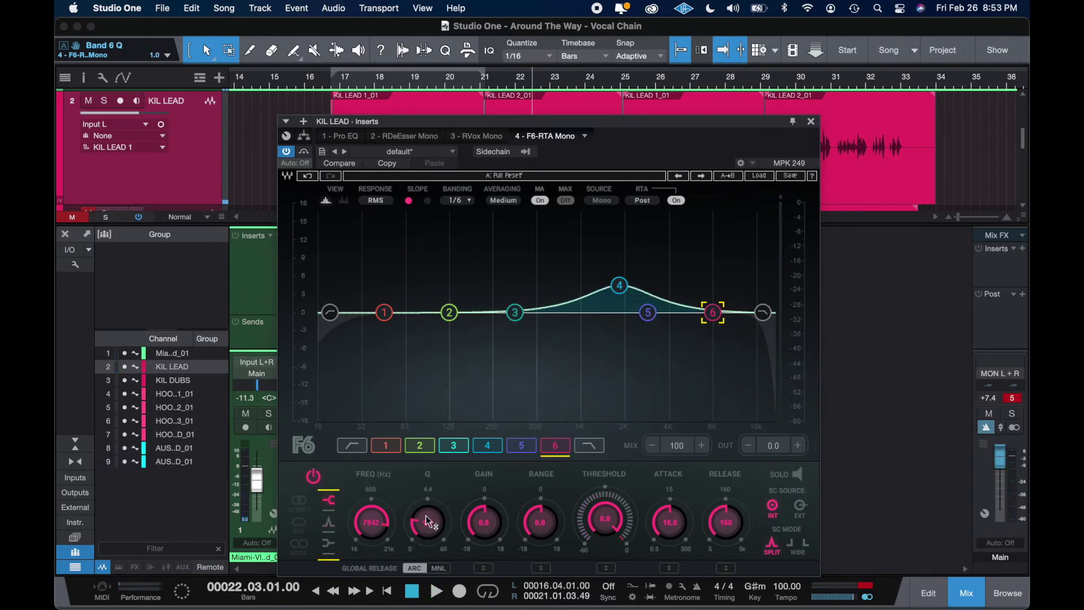
- Make band 6 a high shelf with a Q of 0.4, raised to 11.9 dB at 9325 Hz during playback
{"action": "left_click_drag", "start_coordinate": [428, 520], "coordinate": [428, 533]}
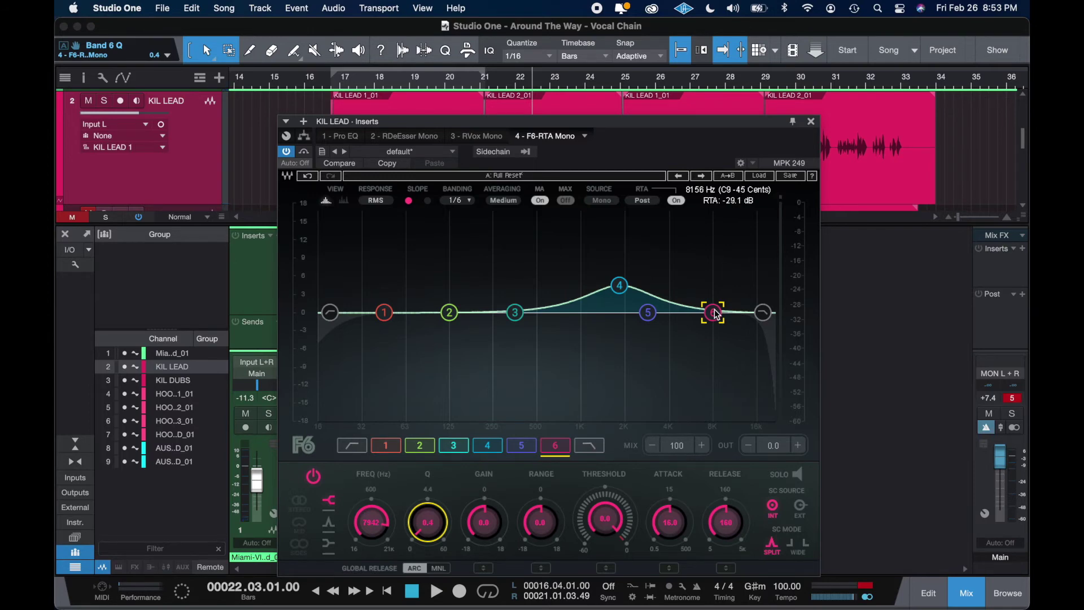
{"action": "key", "text": "space"}
{"action": "left_click_drag", "start_coordinate": [715, 314], "coordinate": [723, 240]}
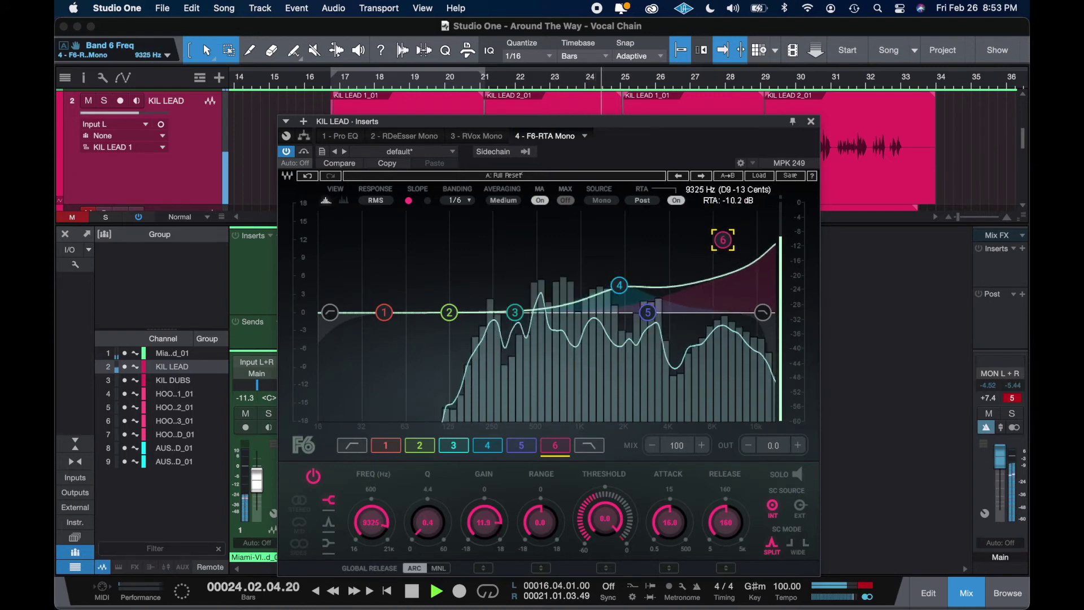
- Replay the second clip while reducing band 6's gain to 6.0 dB and setting its range to -6.0 dB
{"action": "key", "text": "space"}
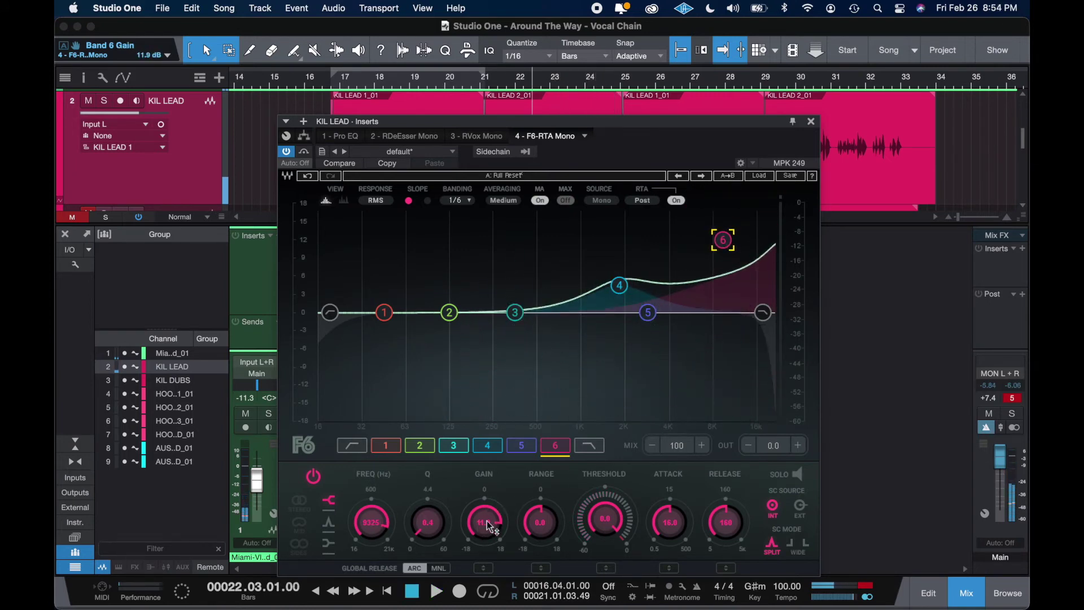
{"action": "key", "text": "space"}
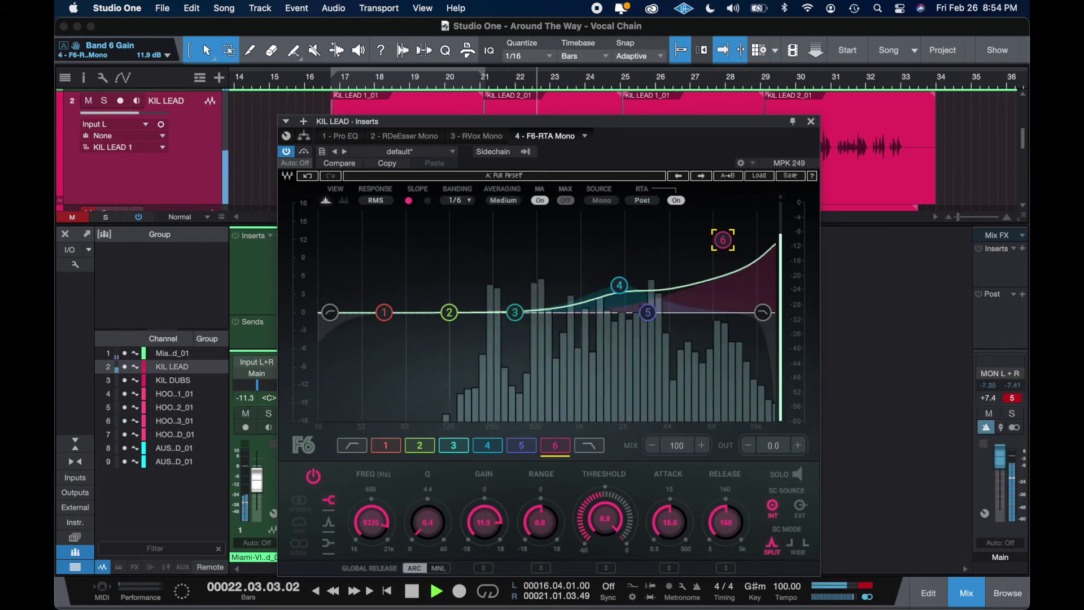
{"action": "left_click_drag", "start_coordinate": [488, 518], "coordinate": [488, 547]}
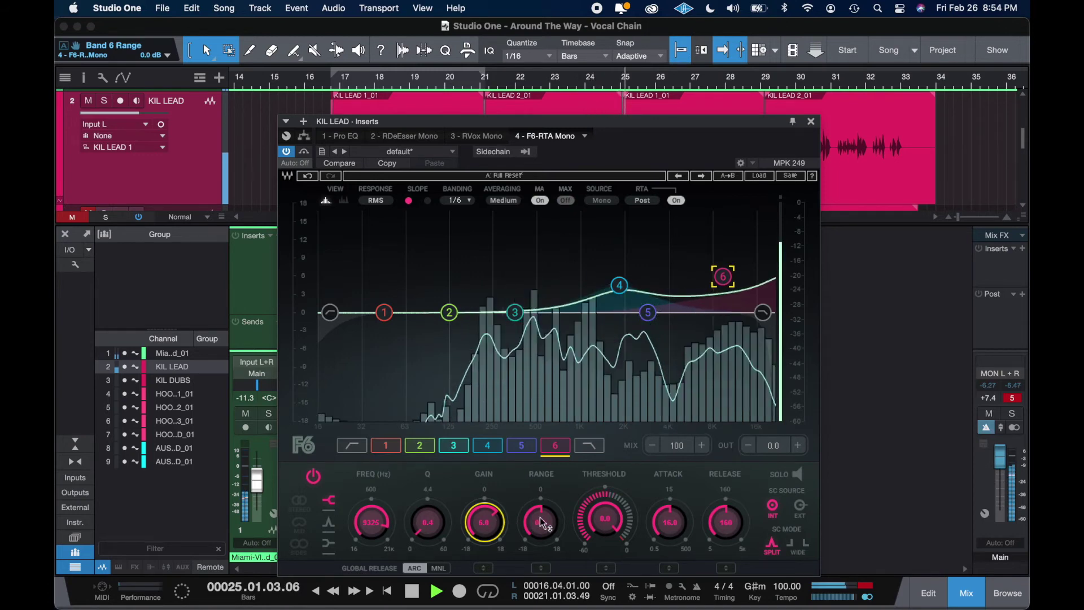
{"action": "left_click_drag", "start_coordinate": [541, 517], "coordinate": [541, 533]}
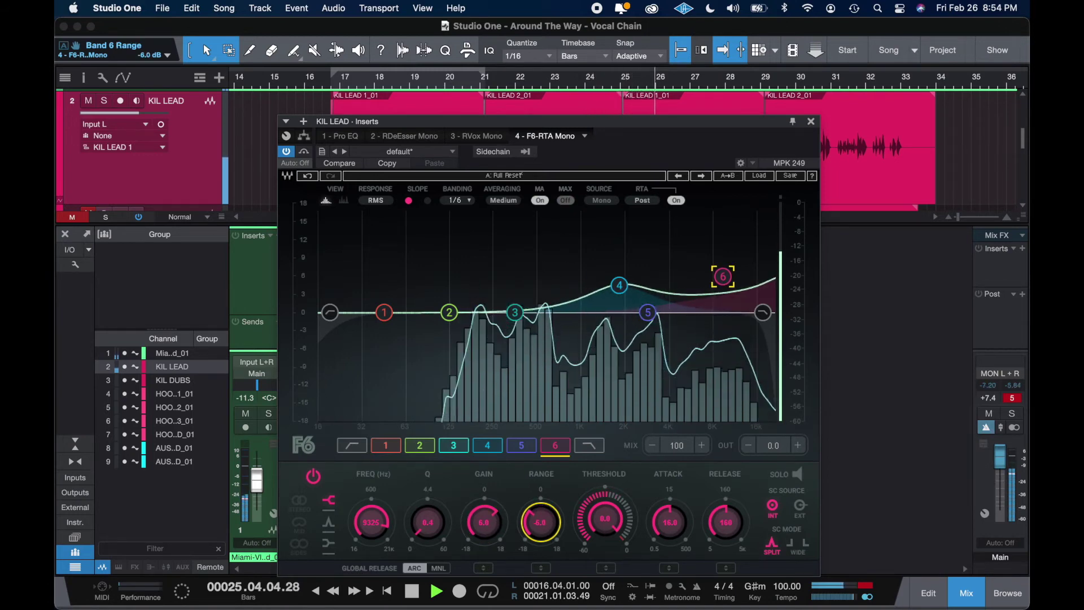
- Set band 6's attack to 1.4 ms, release to 14 ms and threshold to -35.6 dB
{"action": "left_click_drag", "start_coordinate": [655, 517], "coordinate": [685, 549]}
{"action": "left_click_drag", "start_coordinate": [726, 517], "coordinate": [726, 539]}
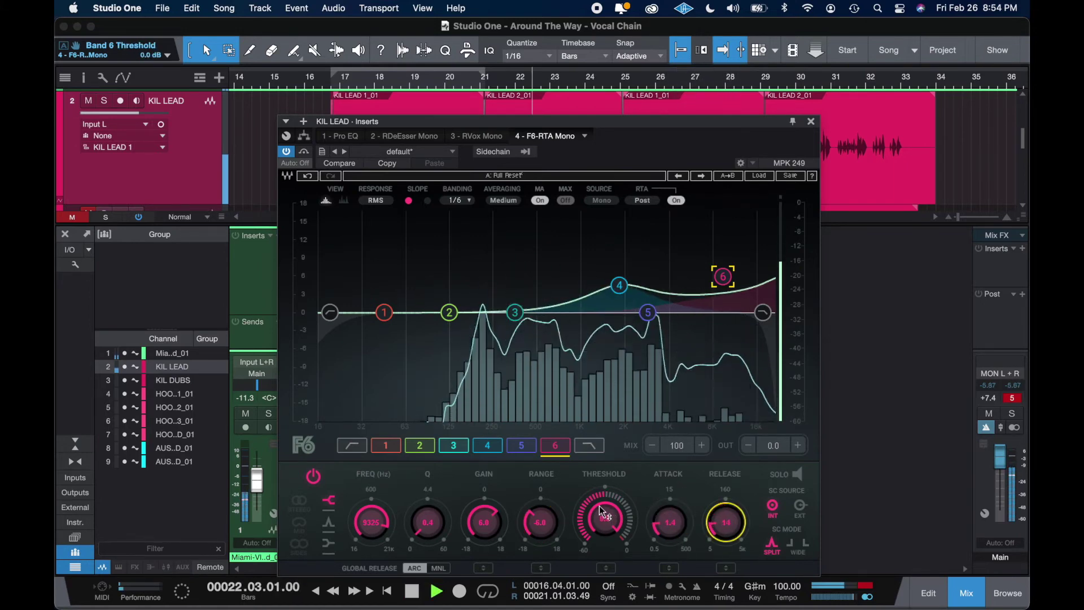
{"action": "left_click_drag", "start_coordinate": [601, 507], "coordinate": [600, 542]}
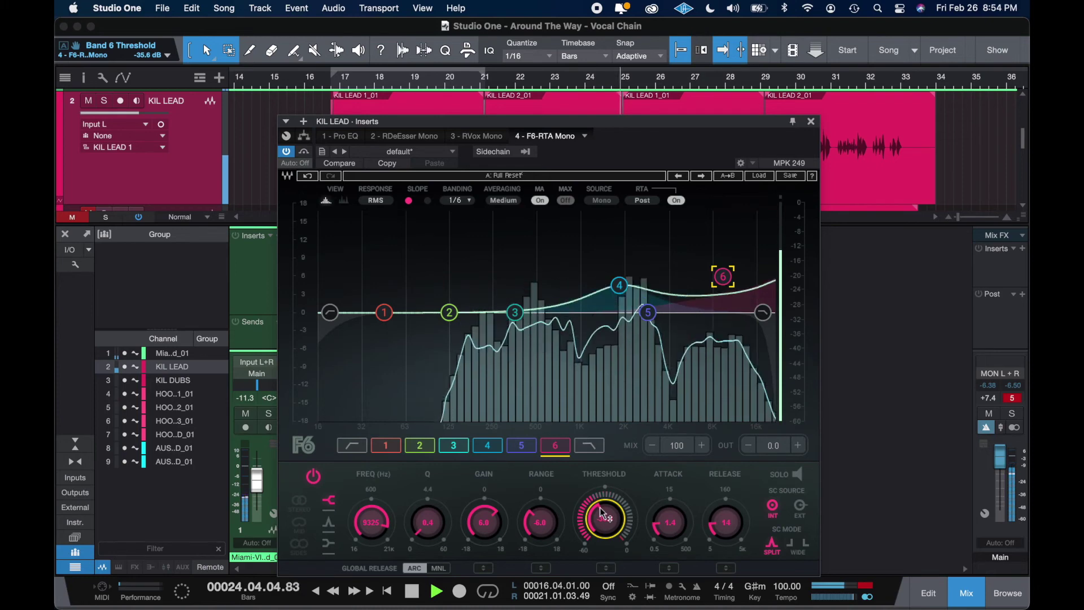
- Compare the bell and high shelf shapes on band 6 while the vocal plays
{"action": "left_click", "coordinate": [330, 502]}
{"action": "left_click", "coordinate": [331, 519]}
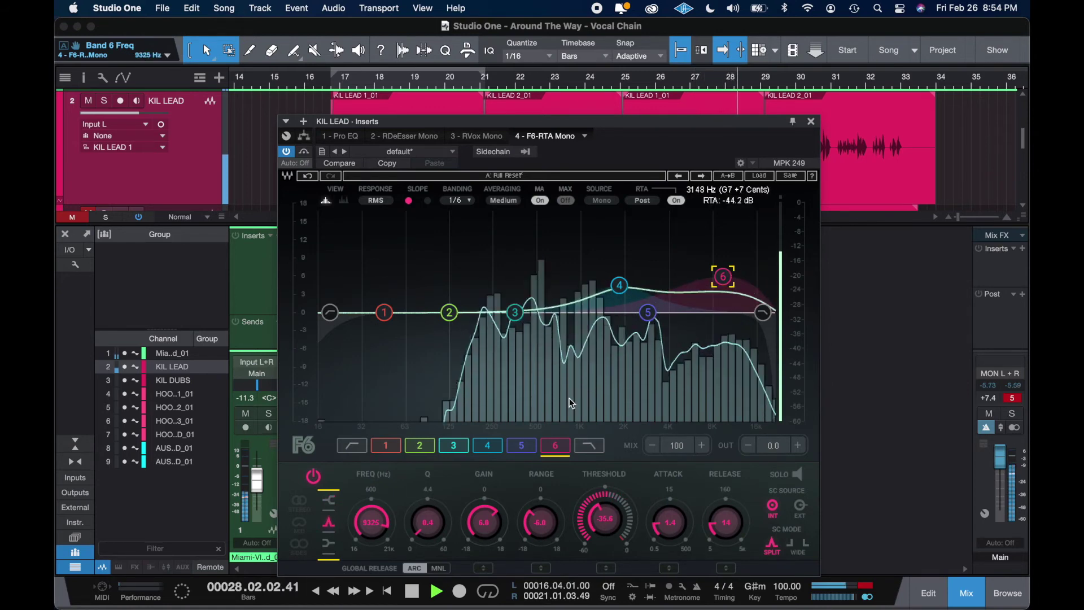
{"action": "left_click", "coordinate": [427, 523]}
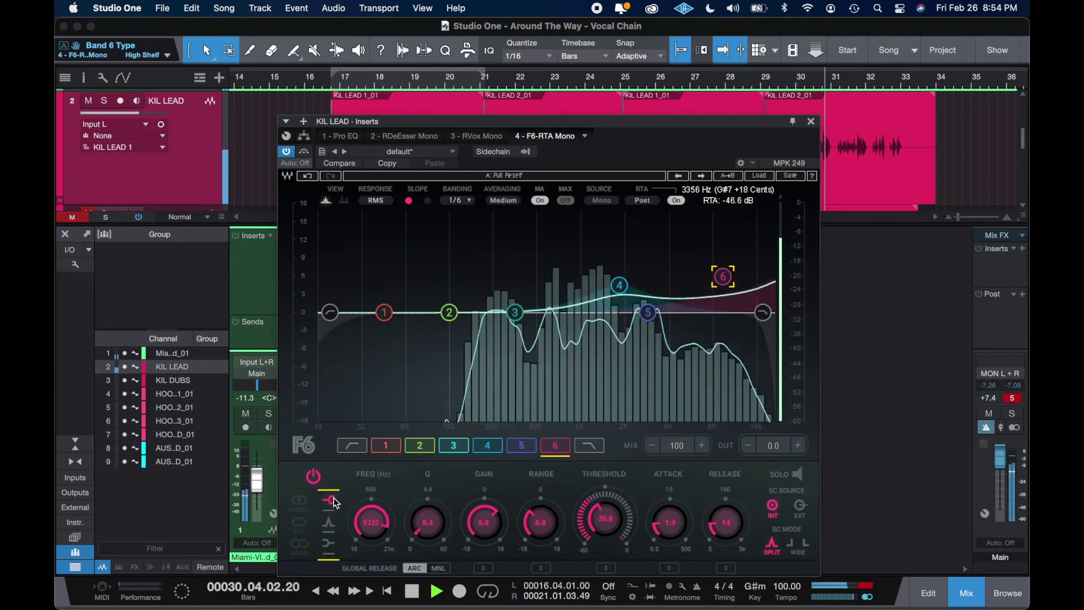
- Save the song, make band 6 a bell with its threshold at -31.7 dB, and replay the second clip
{"action": "key", "text": "super+s"}
{"action": "left_click_drag", "start_coordinate": [608, 520], "coordinate": [609, 511]}
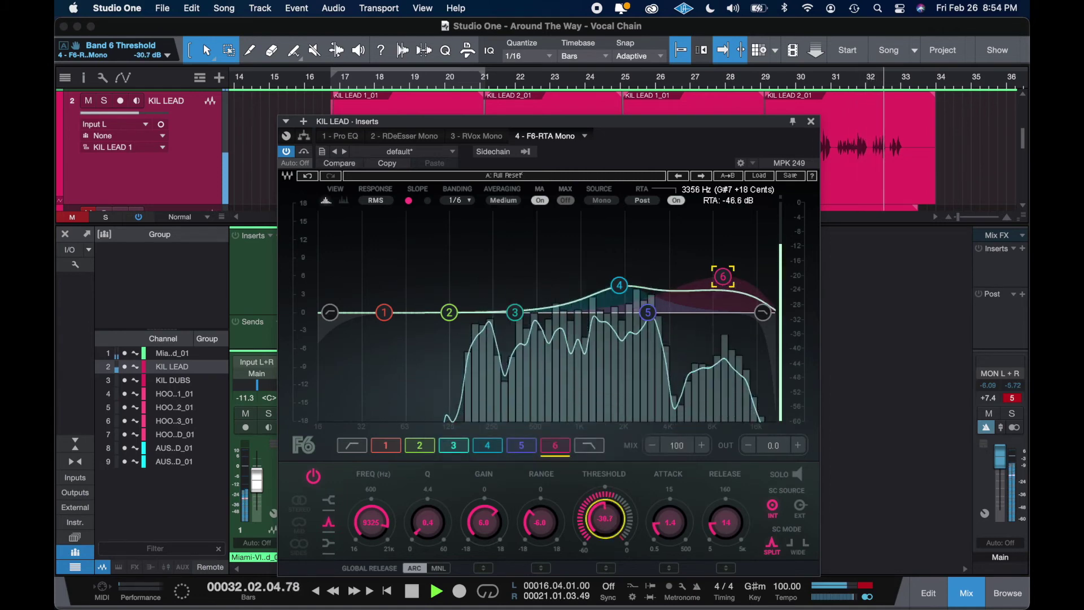
{"action": "key", "text": "space"}
{"action": "key", "text": "space"}
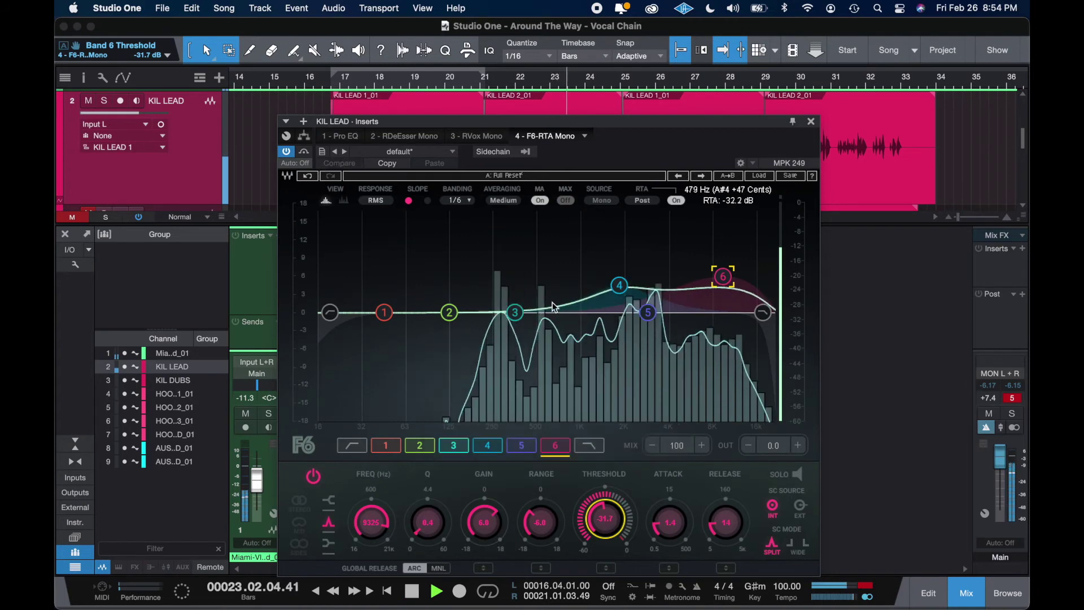
- Boost band 2 by 2.2 dB at 206 Hz while the vocal plays
{"action": "left_click", "coordinate": [449, 313]}
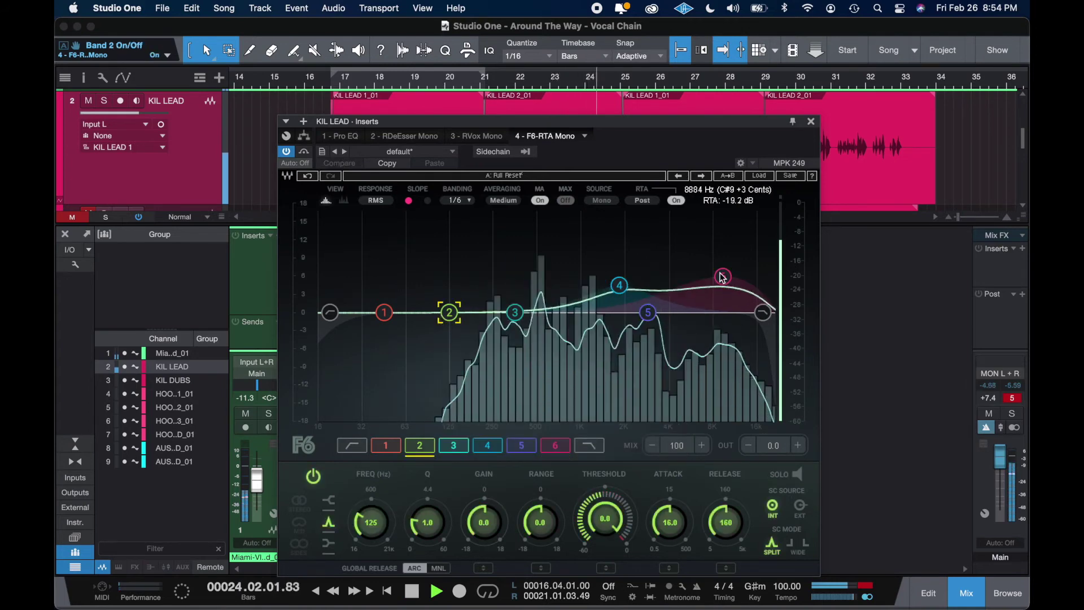
{"action": "left_click_drag", "start_coordinate": [450, 312], "coordinate": [481, 299]}
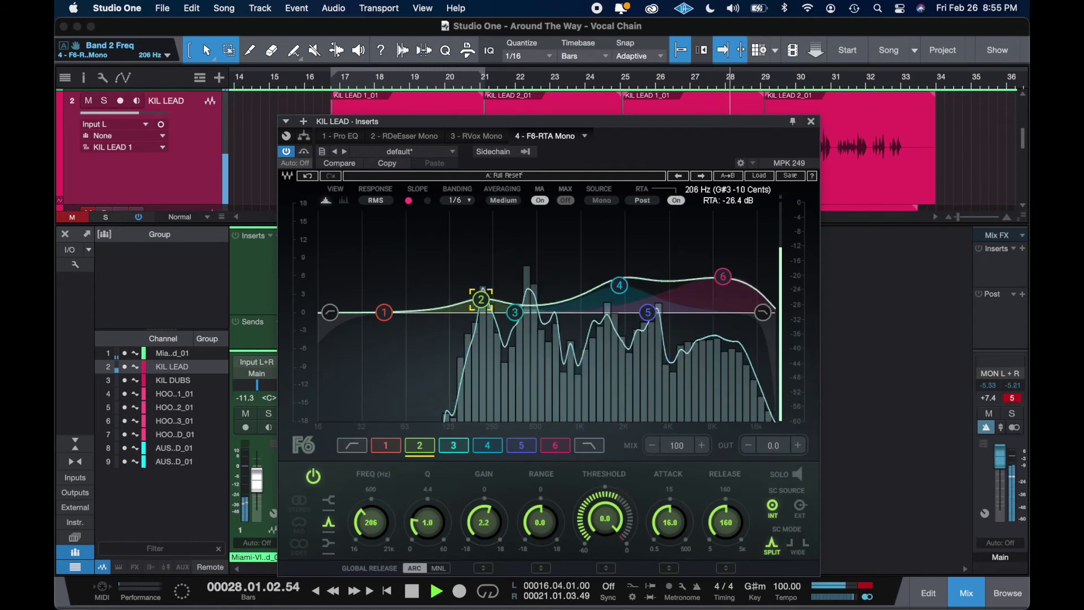
{"action": "key", "text": "space"}
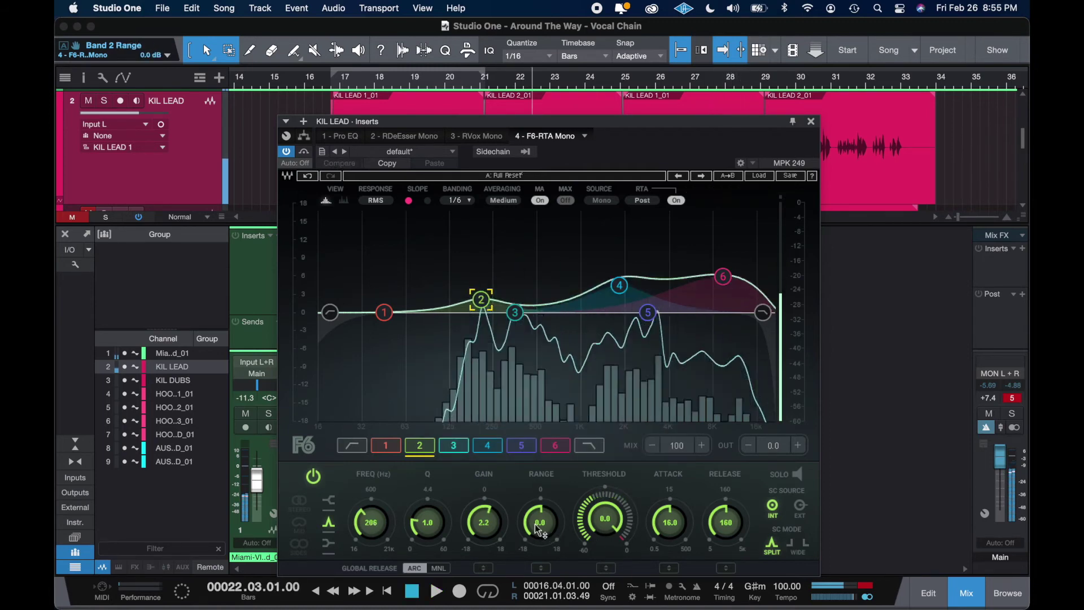
- Set band 2's range to -2.4 dB, attack to 3.3 ms, release to 5 ms and threshold to -29.3 dB
{"action": "left_click_drag", "start_coordinate": [541, 529], "coordinate": [541, 537]}
{"action": "left_click_drag", "start_coordinate": [670, 522], "coordinate": [721, 557]}
{"action": "key", "text": "space"}
{"action": "left_click_drag", "start_coordinate": [617, 524], "coordinate": [617, 537]}
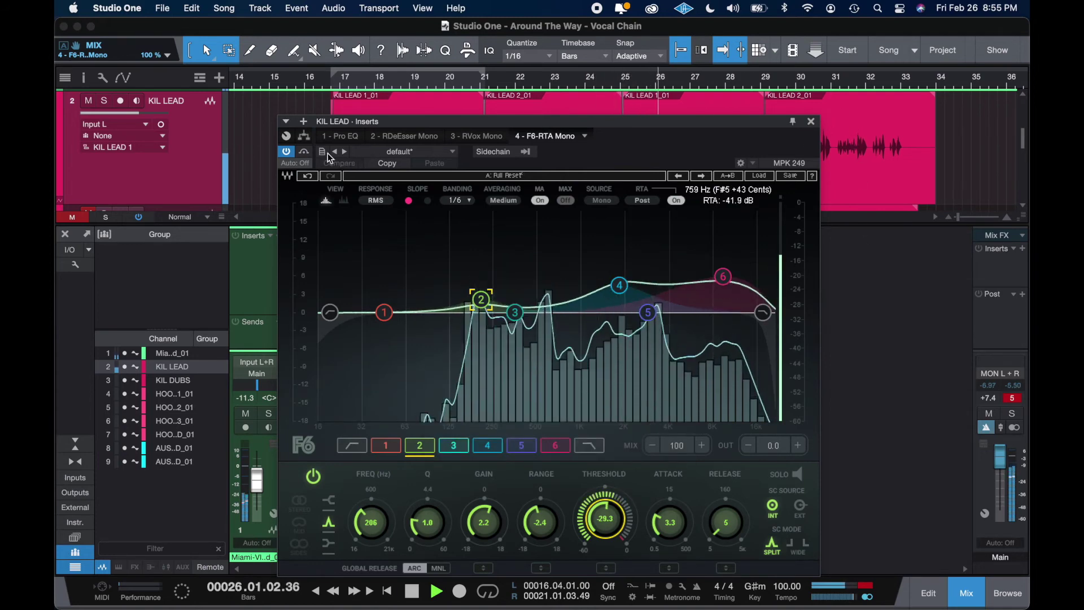
- Replay the lead vocal, compare it with F6-RTA bypassed and active, and close the plug-in window
{"action": "key", "text": "space"}
{"action": "key", "text": "space"}
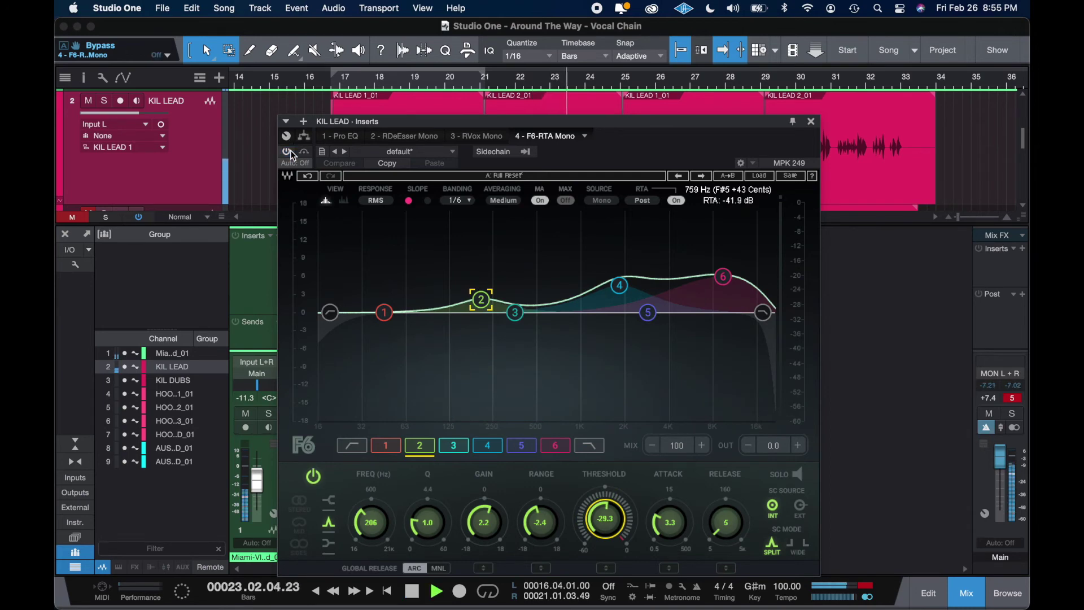
{"action": "left_click", "coordinate": [290, 151]}
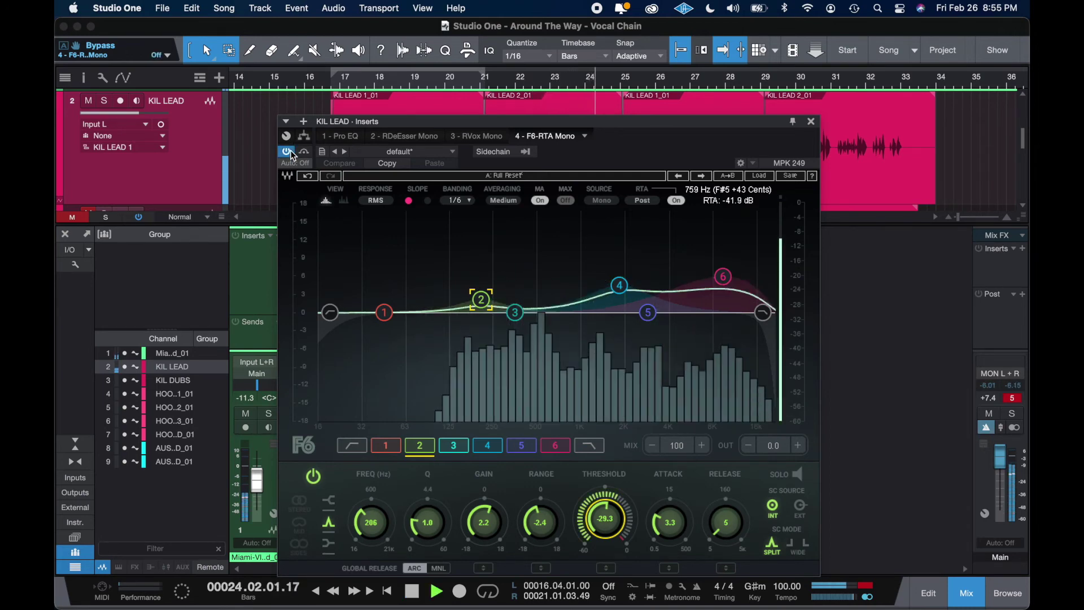
{"action": "key", "text": "space"}
{"action": "key", "text": "space"}
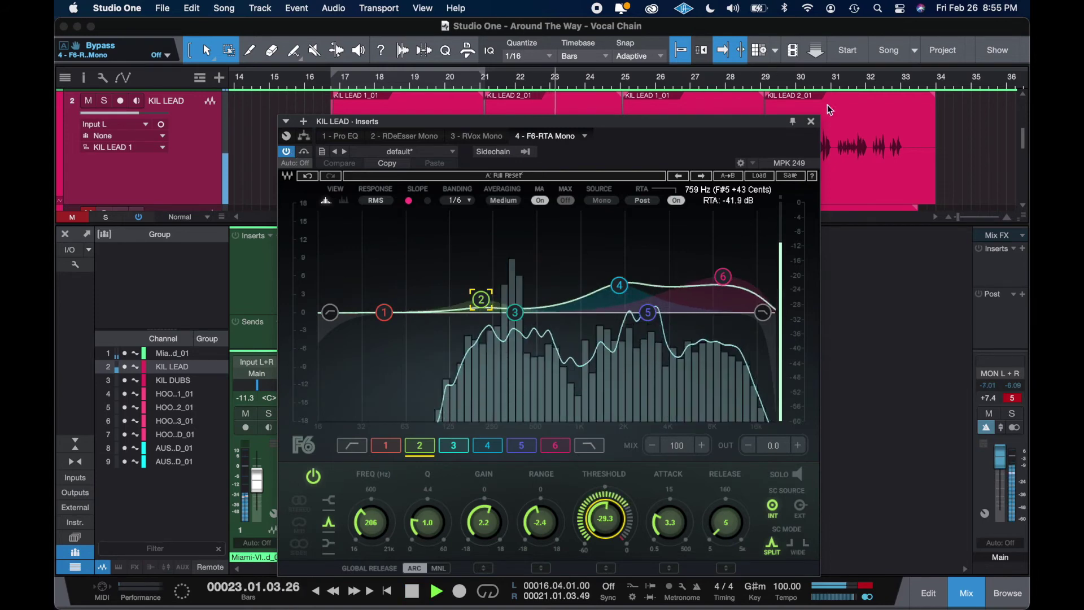
{"action": "left_click", "coordinate": [810, 122]}
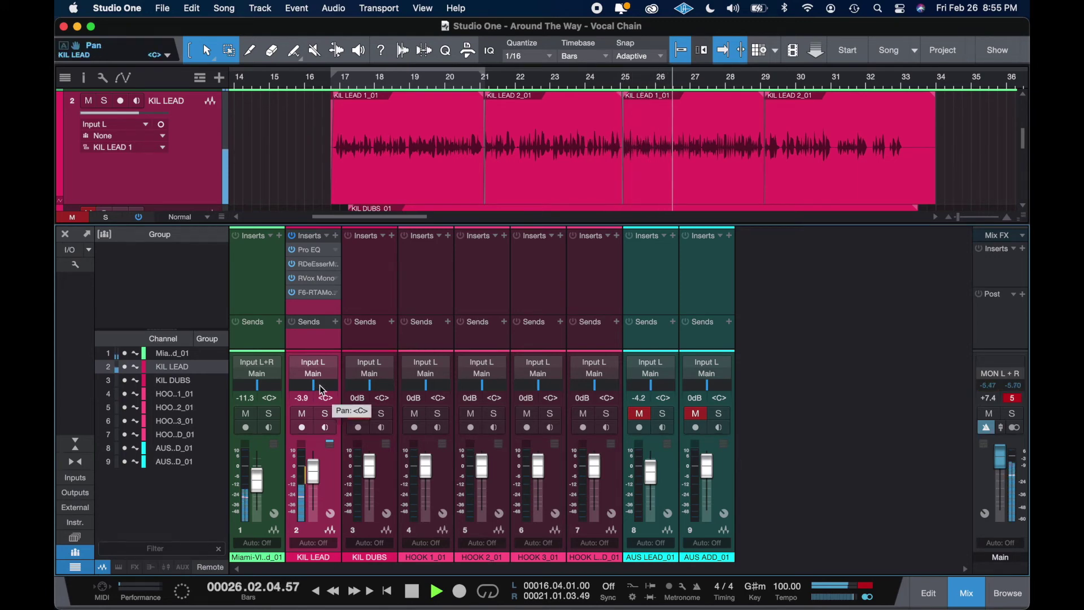
- Raise the Miami beat track's volume to -7.5 dB while the song plays, and save the song
{"action": "key", "text": "space"}
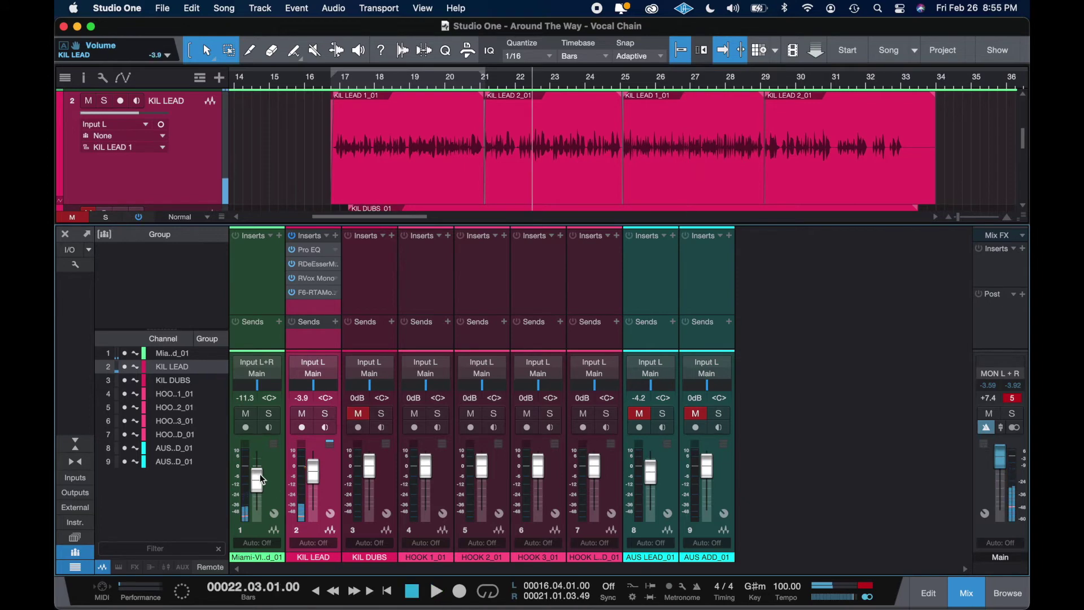
{"action": "key", "text": "space"}
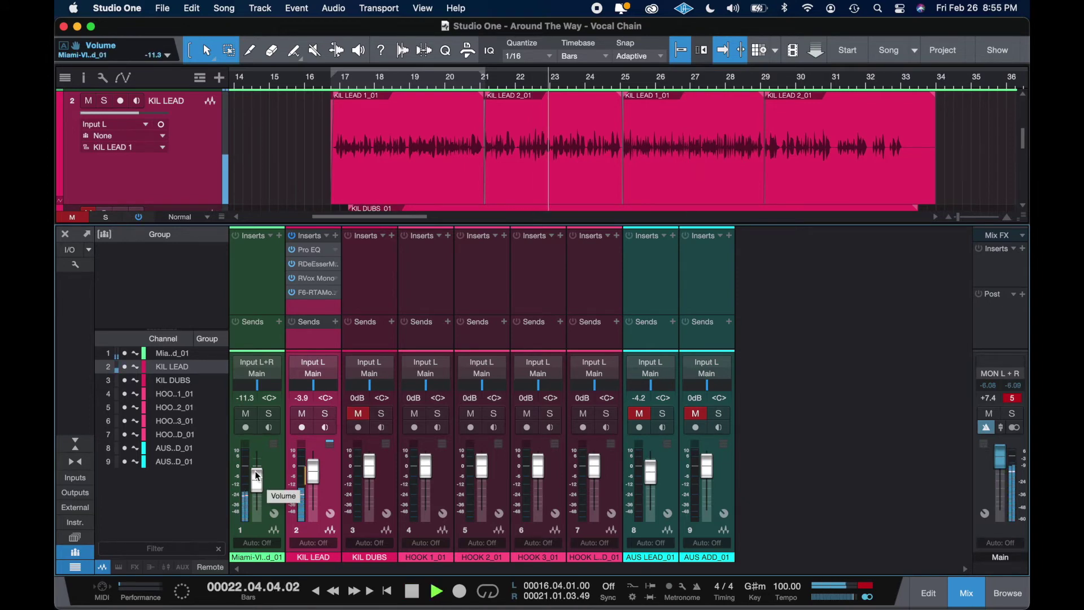
{"action": "left_click_drag", "start_coordinate": [255, 480], "coordinate": [257, 476]}
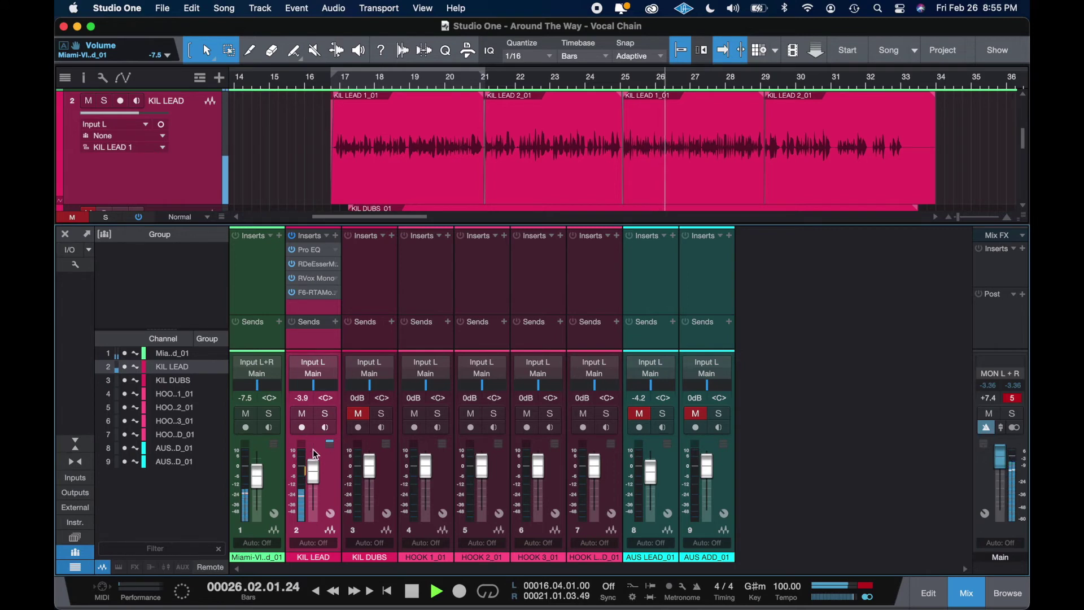
{"action": "key", "text": "super+s"}
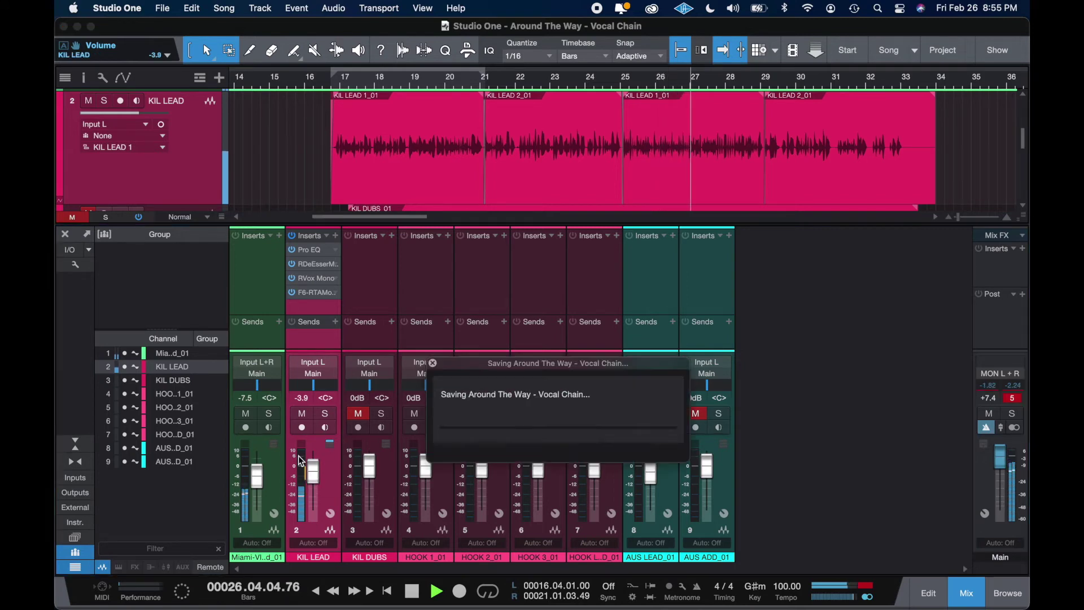
{"action": "key", "text": "space"}
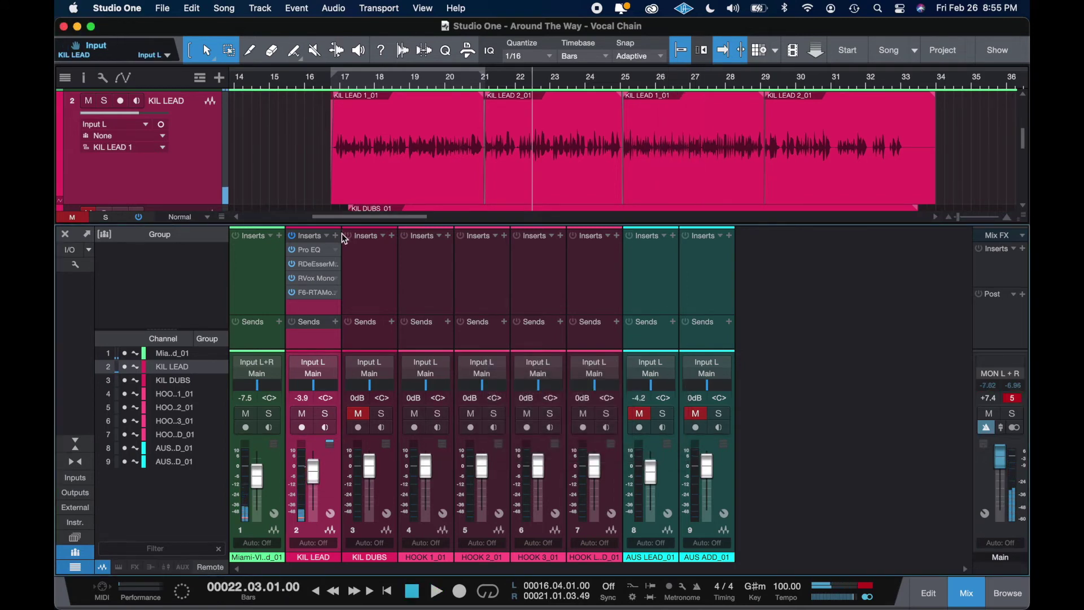
- Enlarge the mixer slightly and add H-Comp Mono as the fifth insert on KIL LEAD
{"action": "left_click_drag", "start_coordinate": [342, 226], "coordinate": [346, 210]}
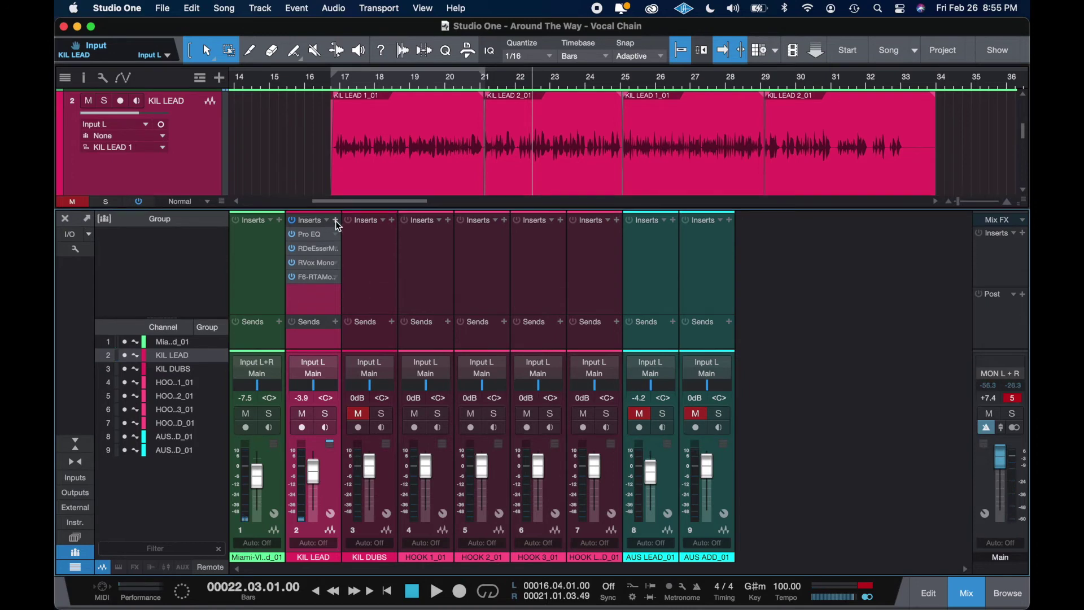
{"action": "left_click", "coordinate": [335, 220]}
{"action": "type", "text": "h-comp"}
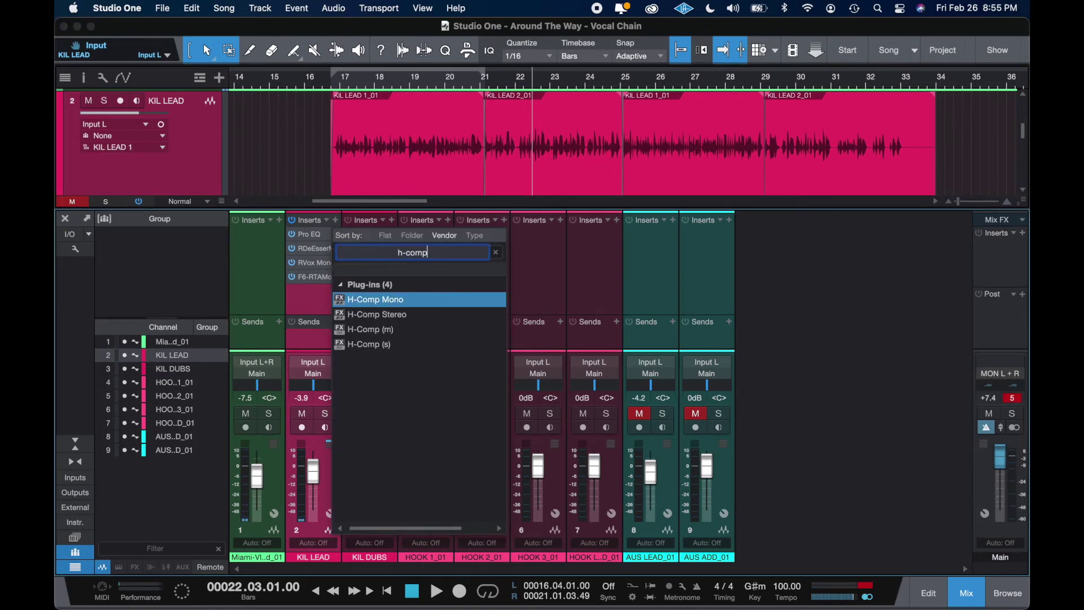
{"action": "double_click", "coordinate": [351, 305]}
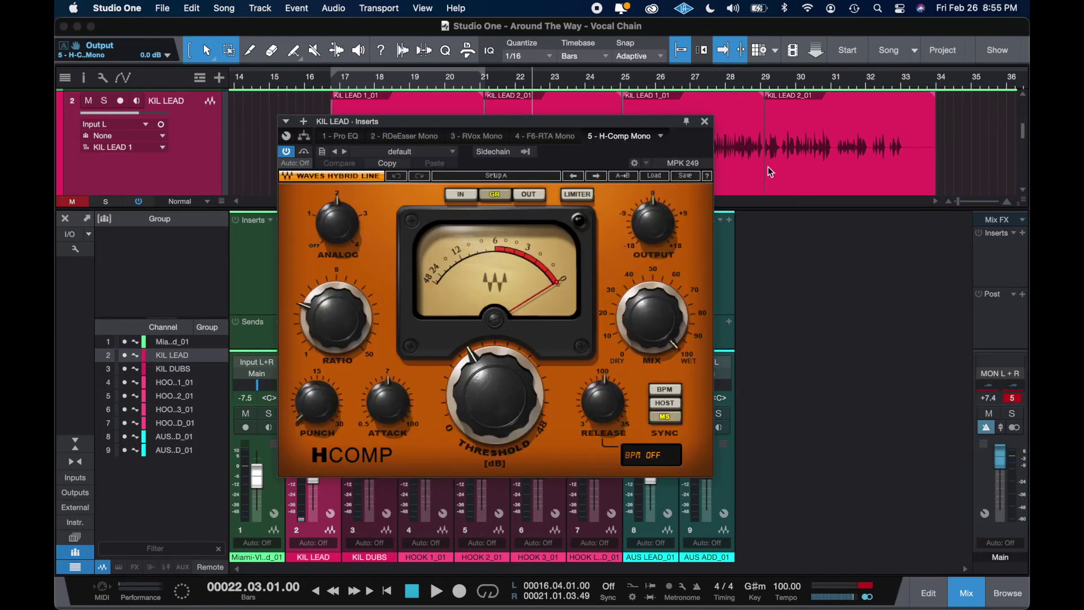
- Load H-Comp's Parallel Compression factory preset and sync its release to the host tempo
{"action": "left_click", "coordinate": [668, 175]}
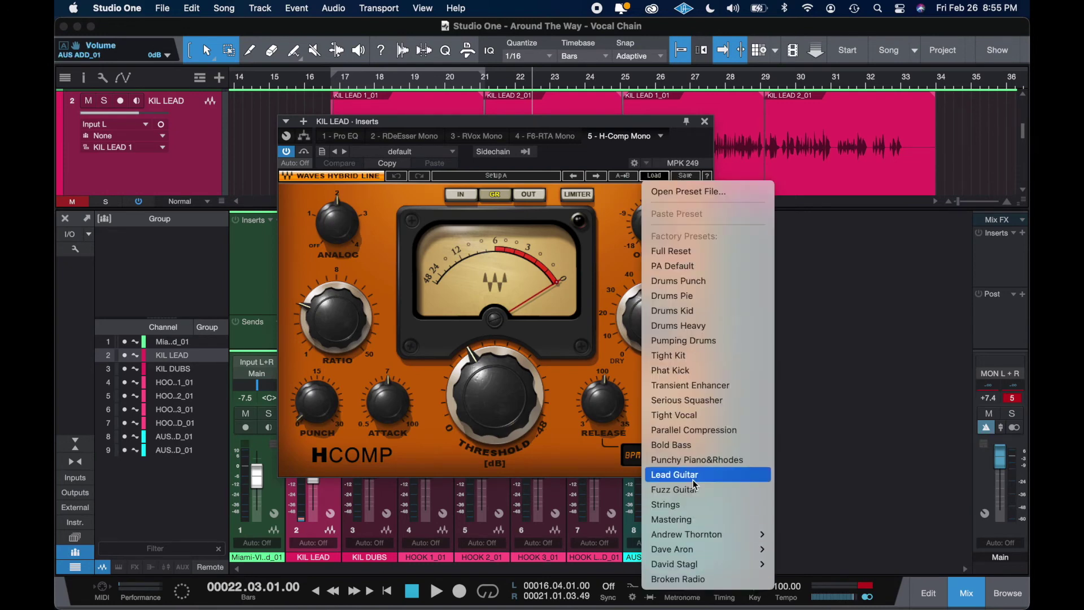
{"action": "left_click", "coordinate": [705, 429]}
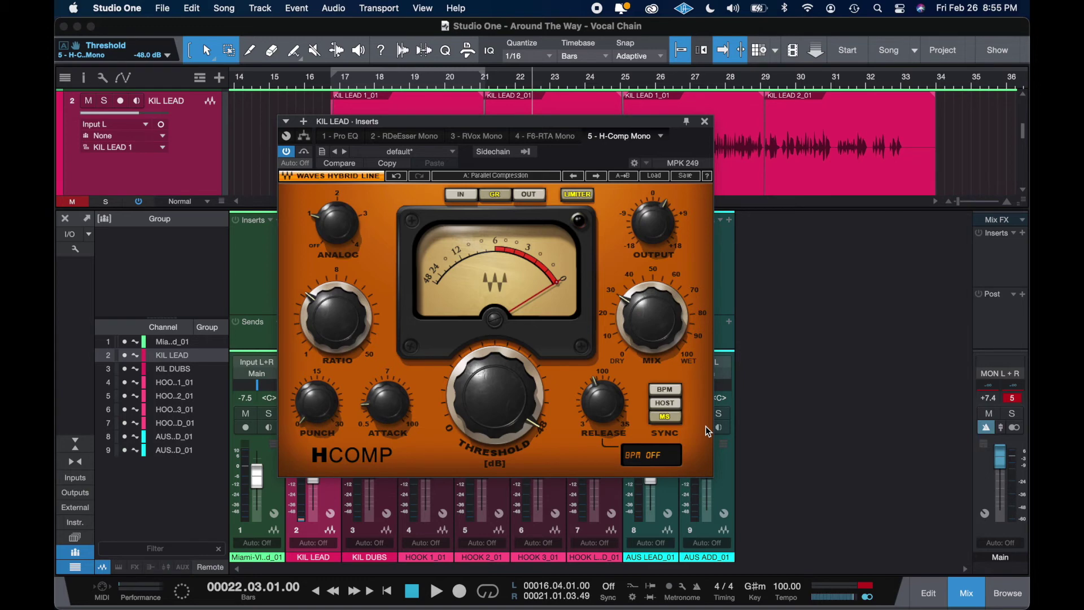
{"action": "left_click", "coordinate": [667, 403]}
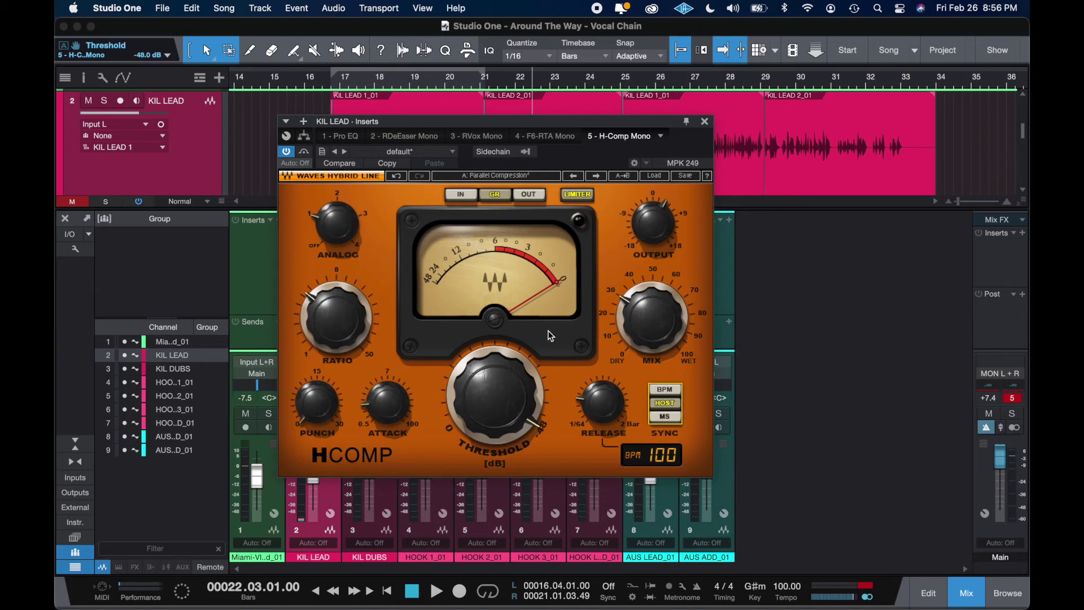
- Lower H-Comp's mix to 15.9 during playback, compare it bypassed and active, and close its window
{"action": "mouse_move", "coordinate": [661, 320]}
{"action": "left_mouse_down"}
{"action": "mouse_move", "coordinate": [660, 337]}
{"action": "mouse_move", "coordinate": [674, 198]}
{"action": "mouse_move", "coordinate": [673, 323]}
{"action": "left_mouse_up"}
{"action": "key", "text": "space"}
{"action": "left_click", "coordinate": [290, 152]}
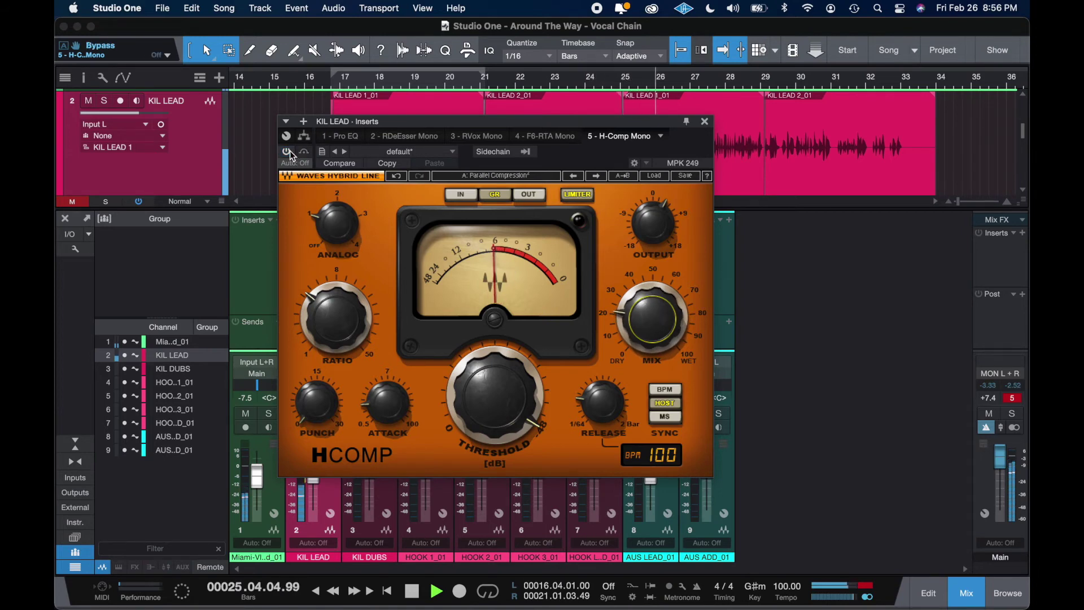
{"action": "left_click_drag", "start_coordinate": [653, 318], "coordinate": [653, 324]}
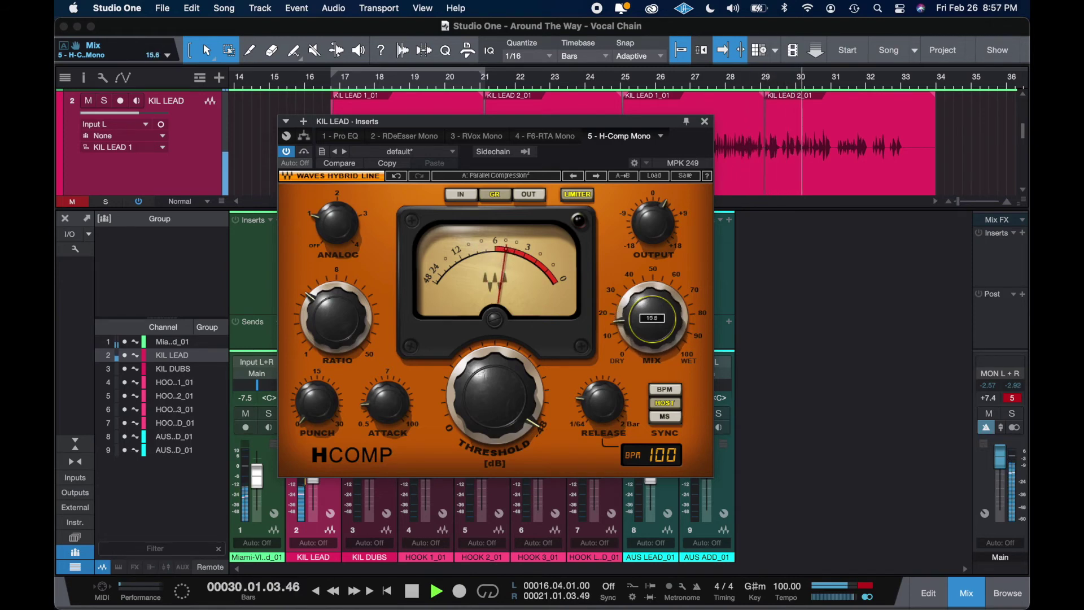
{"action": "left_click", "coordinate": [287, 151]}
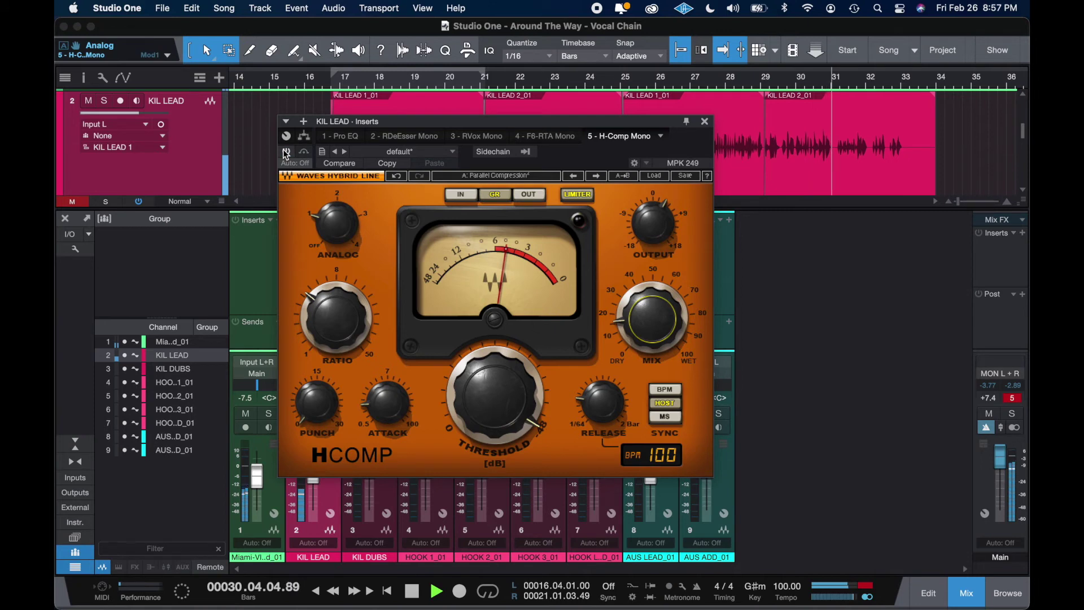
{"action": "left_click", "coordinate": [286, 152]}
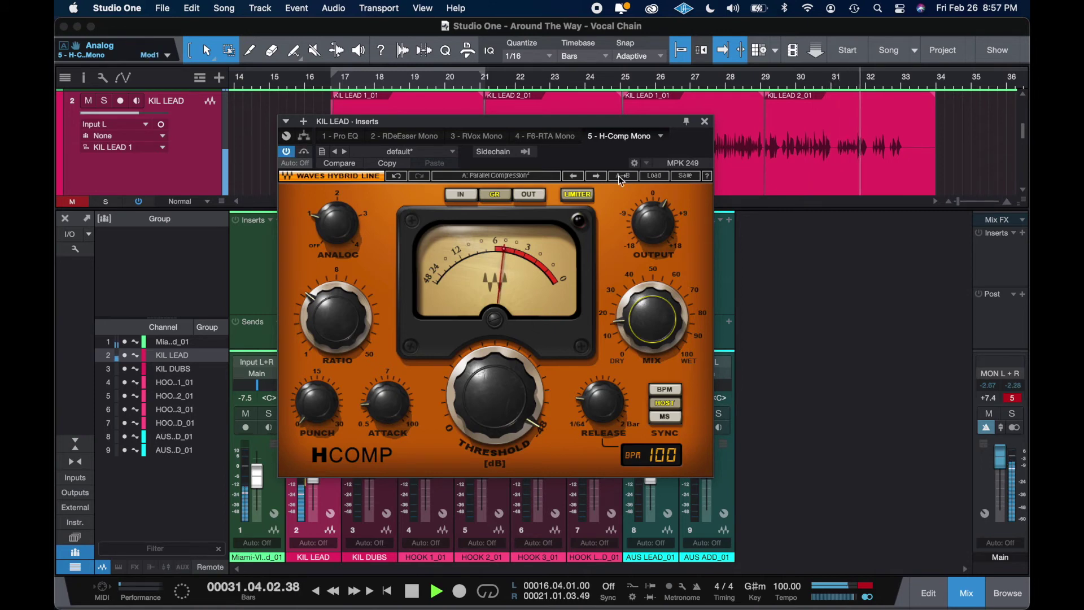
{"action": "key", "text": "space"}
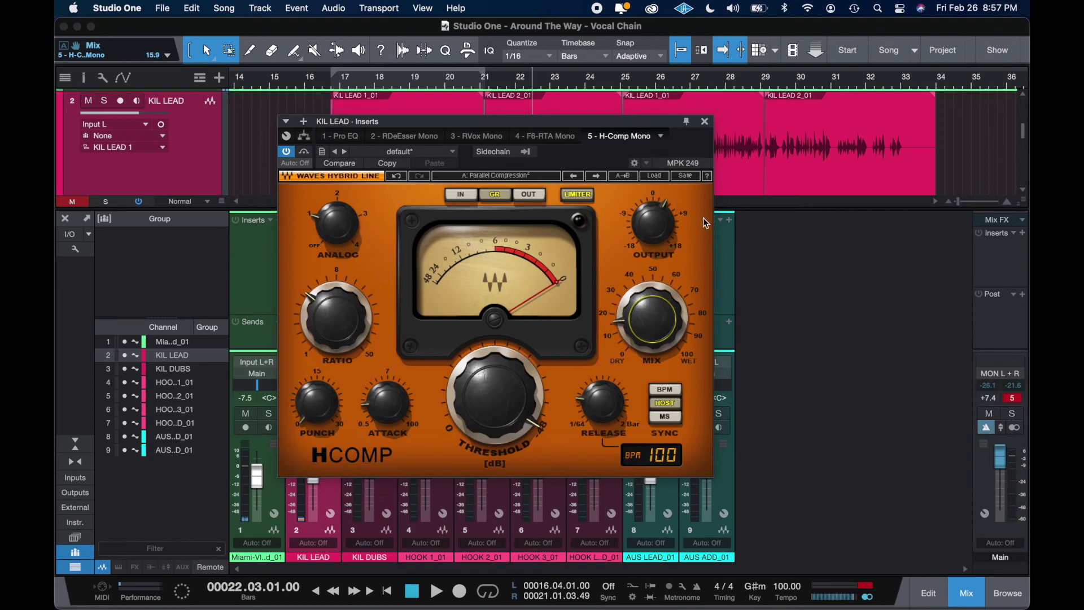
{"action": "left_click", "coordinate": [705, 122]}
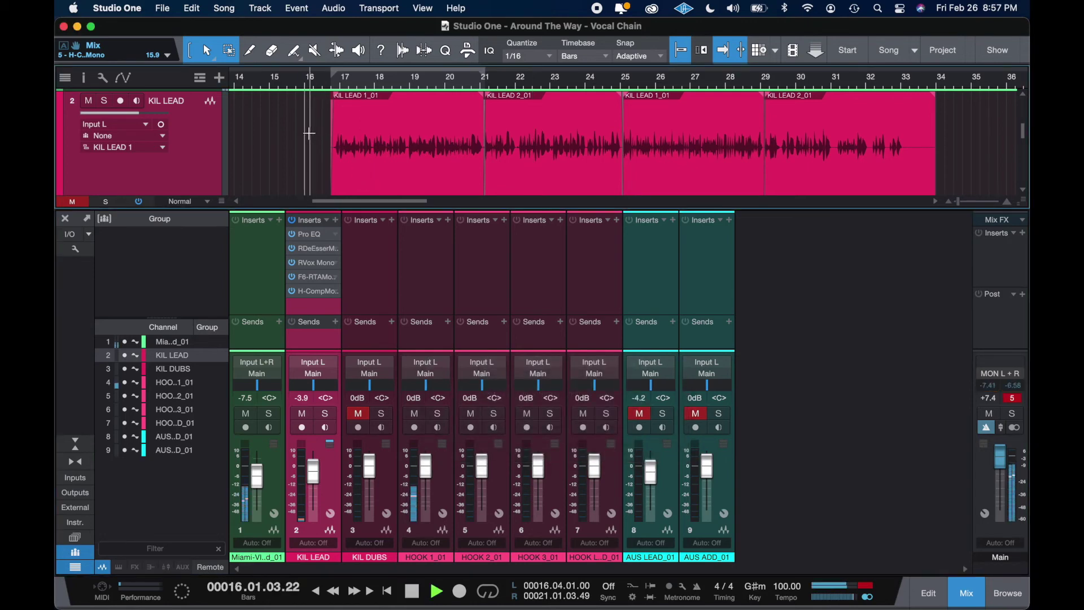
- Set the loop range to the first HOOK 1_01 clip in the full arrangement and play it from bar 14
{"action": "left_click", "coordinate": [966, 594]}
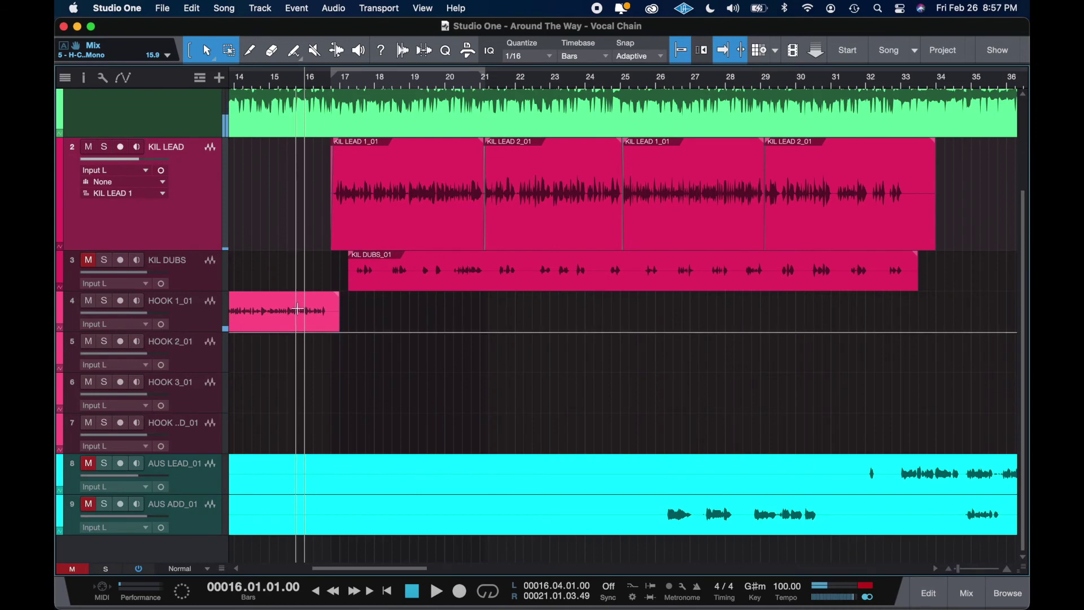
{"action": "scroll", "coordinate": [300, 329], "scroll_direction": "down", "scroll_amount": 5}
{"action": "left_click", "coordinate": [268, 326]}
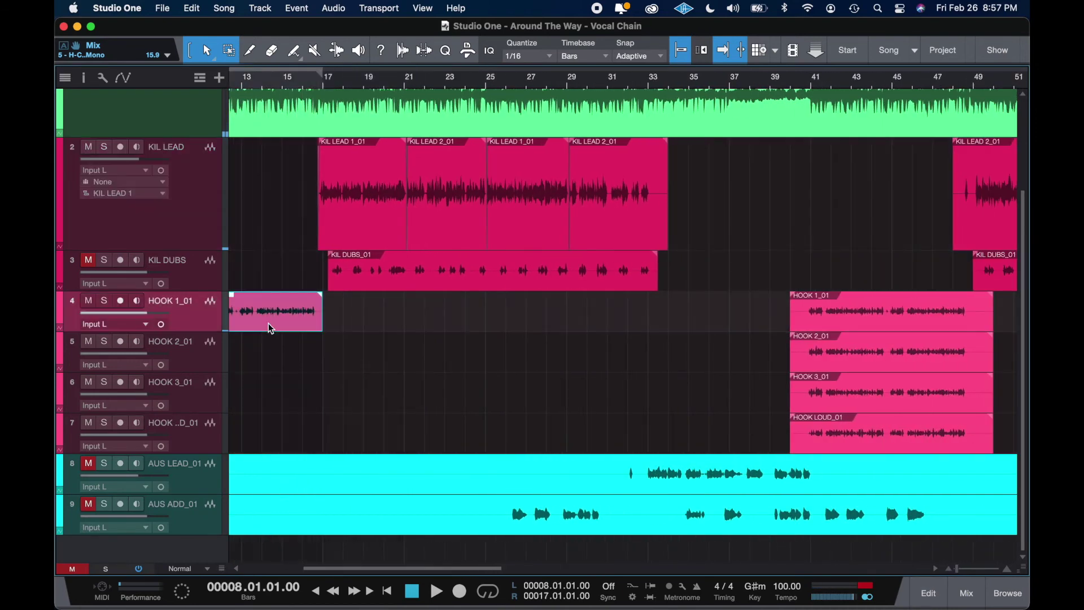
{"action": "left_click", "coordinate": [260, 338]}
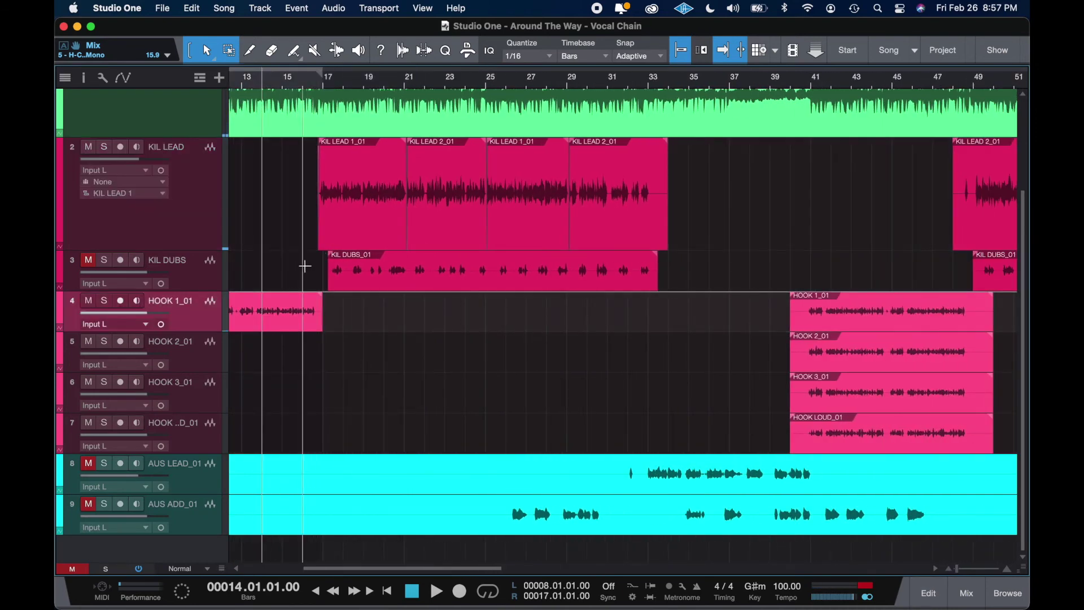
{"action": "key", "text": "space"}
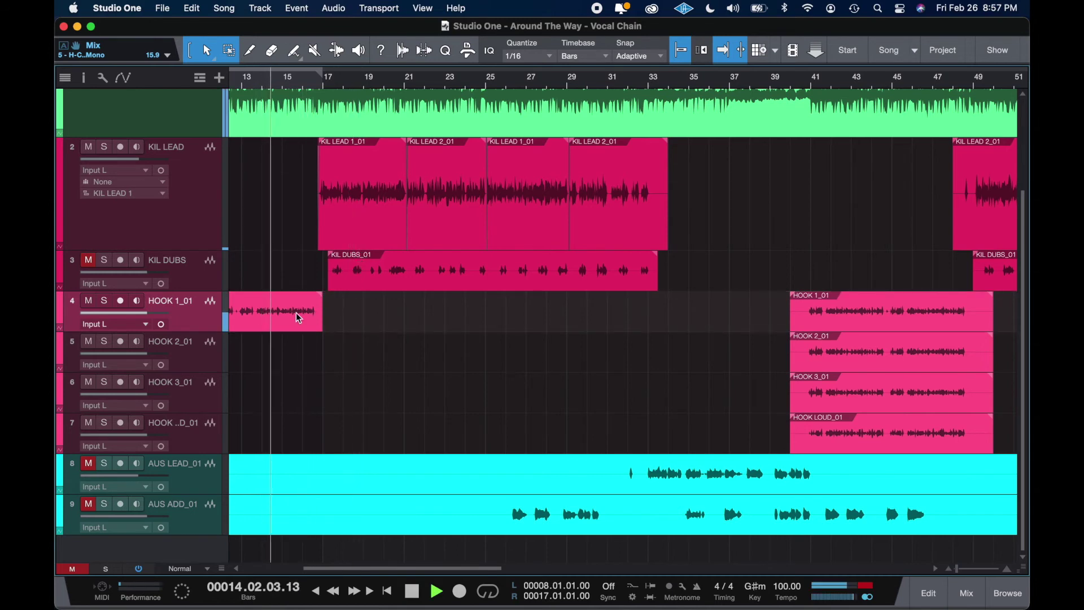
{"action": "key", "text": "space"}
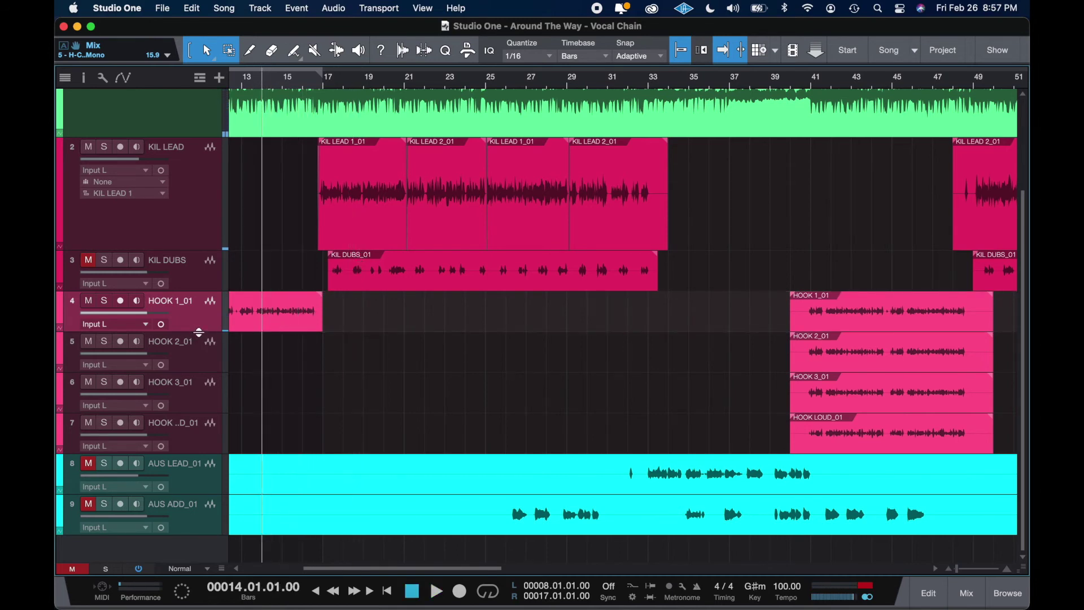
- Make the HOOK 1_01 track taller and play the song from just after bar 15 into the verse
{"action": "left_click_drag", "start_coordinate": [198, 332], "coordinate": [204, 384]}
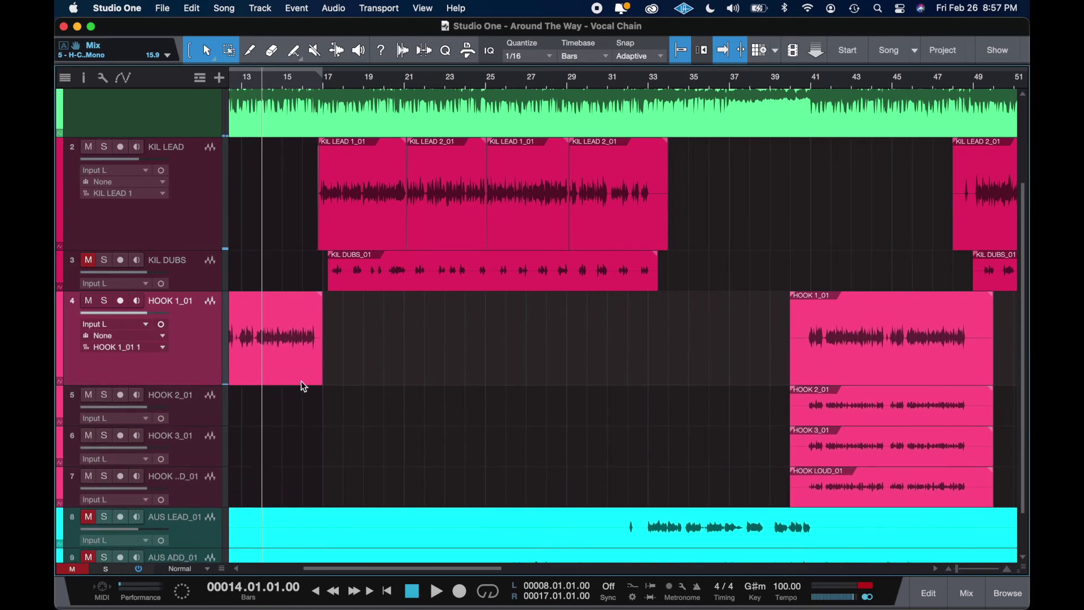
{"action": "scroll", "coordinate": [301, 382], "scroll_direction": "up", "scroll_amount": 5}
{"action": "scroll", "coordinate": [303, 382], "scroll_direction": "left", "scroll_amount": 3}
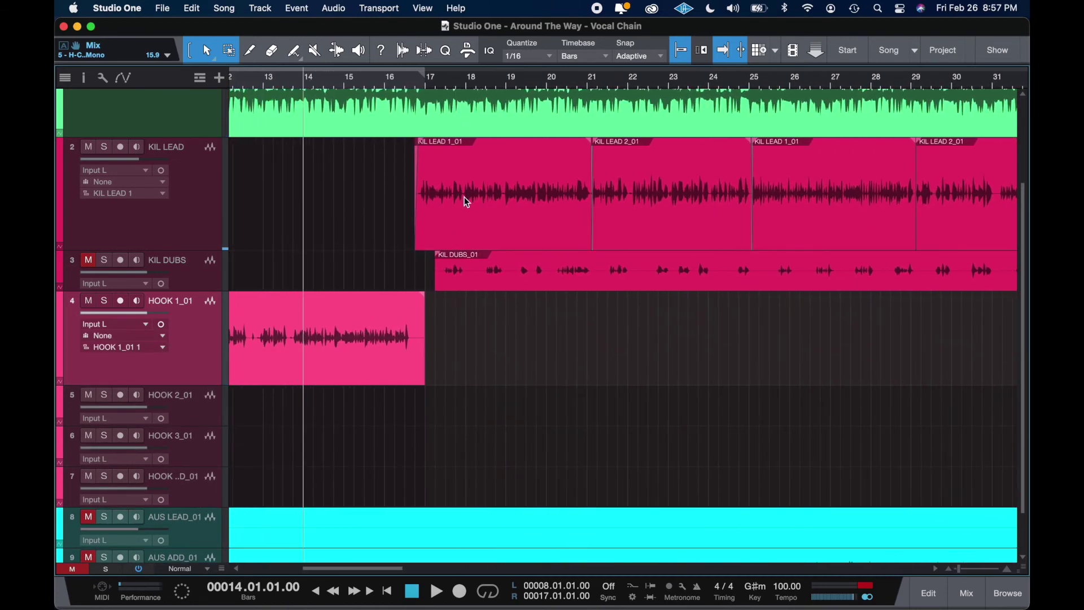
{"action": "left_click", "coordinate": [352, 318]}
{"action": "key", "text": "space"}
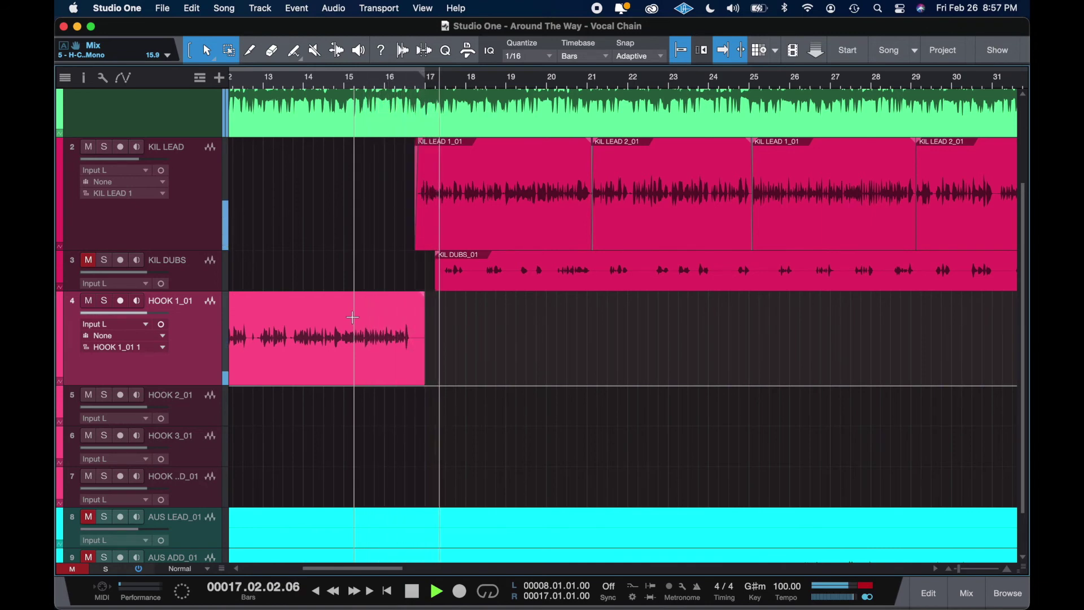
- Lower the KIL LEAD volume to -4.9 dB in the mixer while the verse plays
{"action": "left_click", "coordinate": [967, 594]}
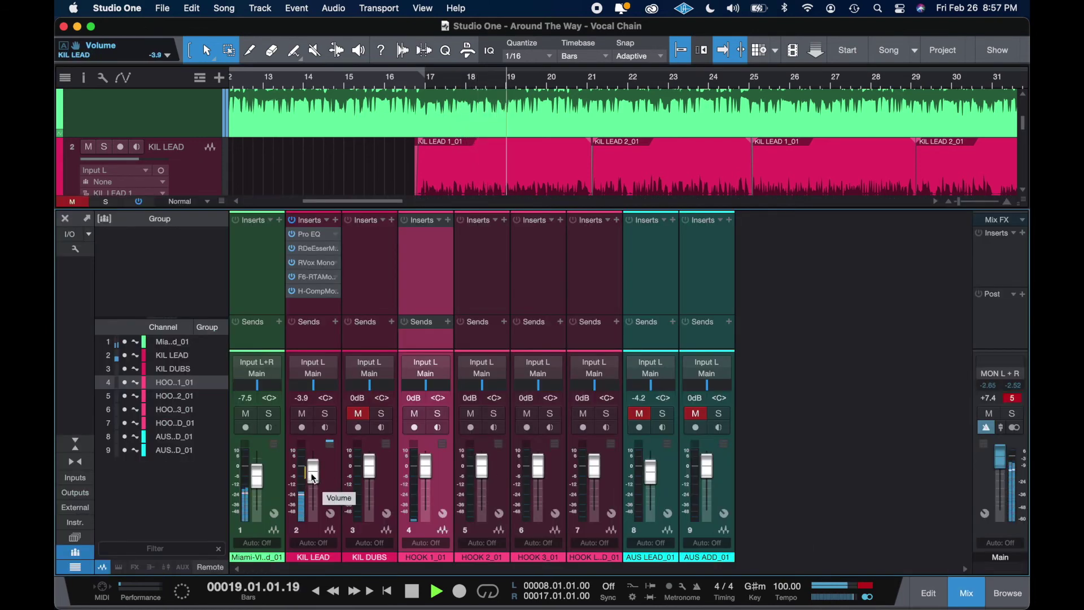
{"action": "scroll", "coordinate": [311, 477], "scroll_direction": "down", "scroll_amount": 3}
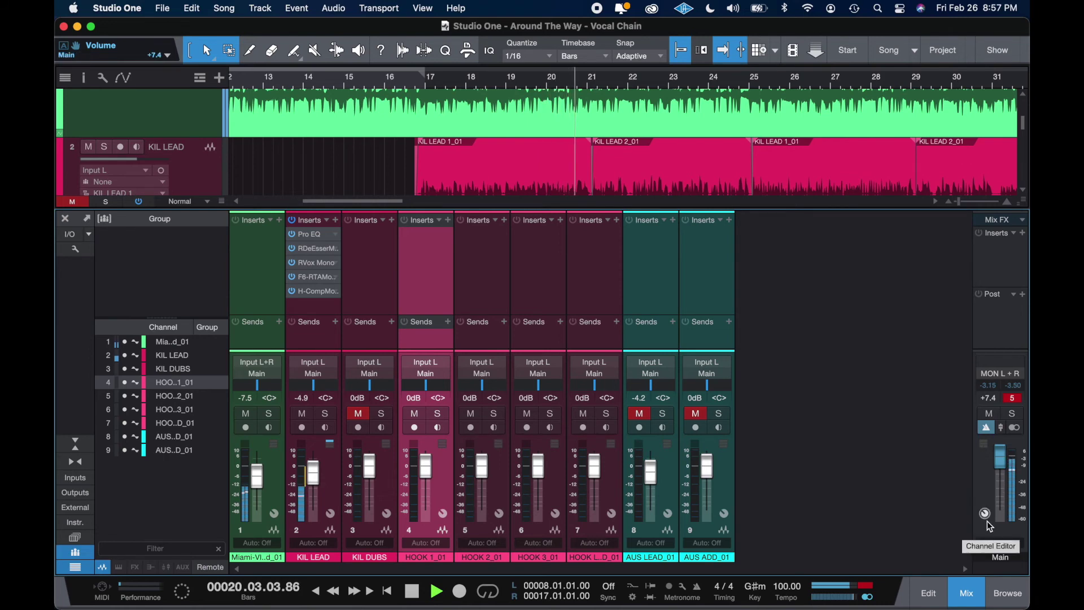
{"action": "left_click", "coordinate": [967, 594]}
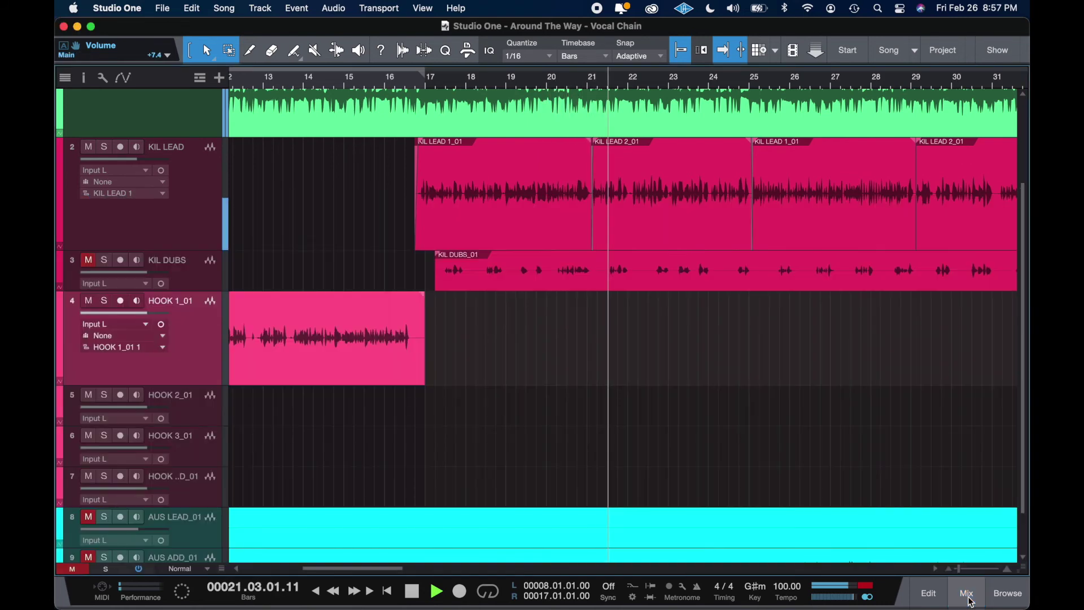
- Compare the KIL LEAD vocal with all its inserts bypassed and active during verse playback, and stop playback
{"action": "left_click", "coordinate": [967, 594]}
{"action": "left_click", "coordinate": [293, 220]}
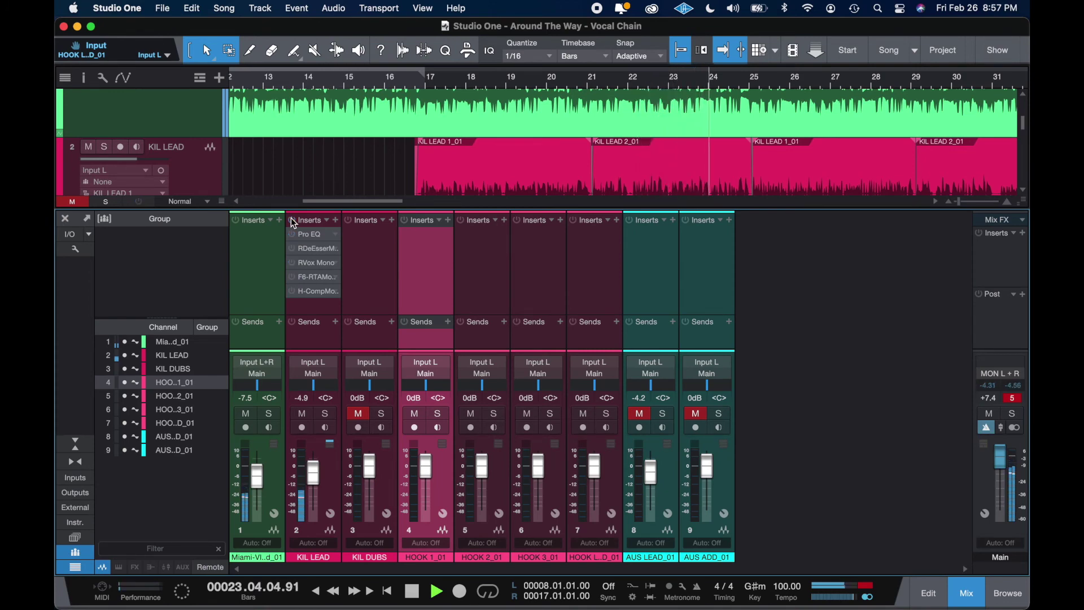
{"action": "left_click", "coordinate": [293, 220]}
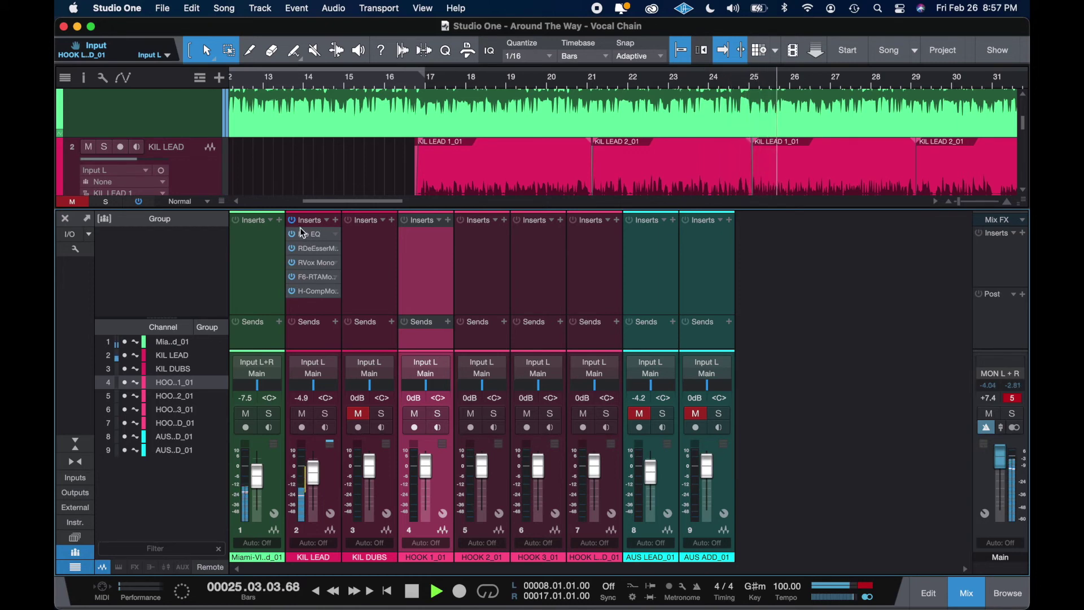
{"action": "left_click", "coordinate": [294, 220]}
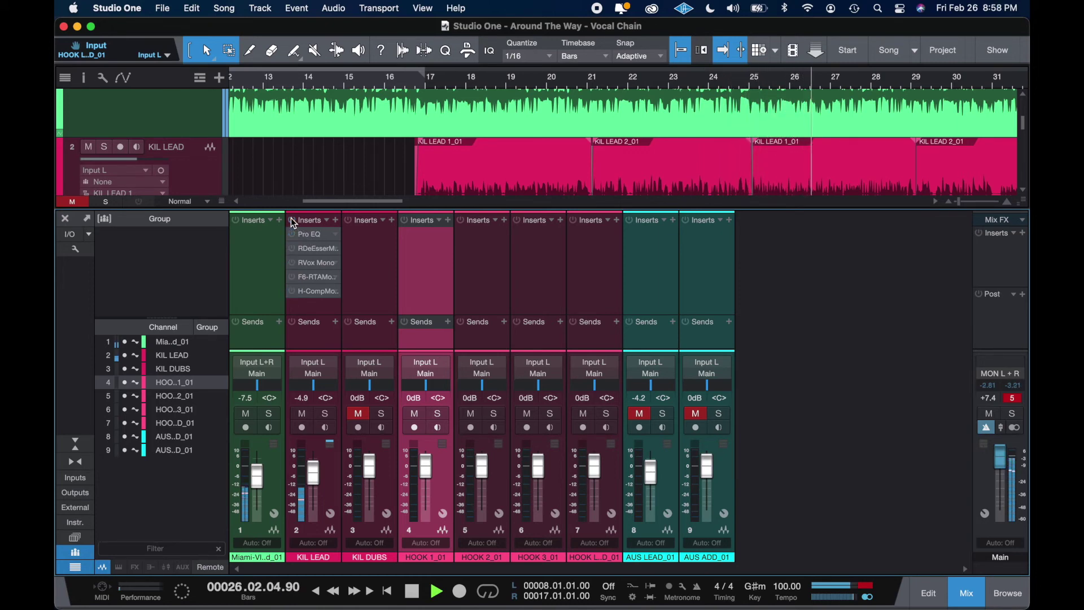
{"action": "left_click", "coordinate": [293, 220]}
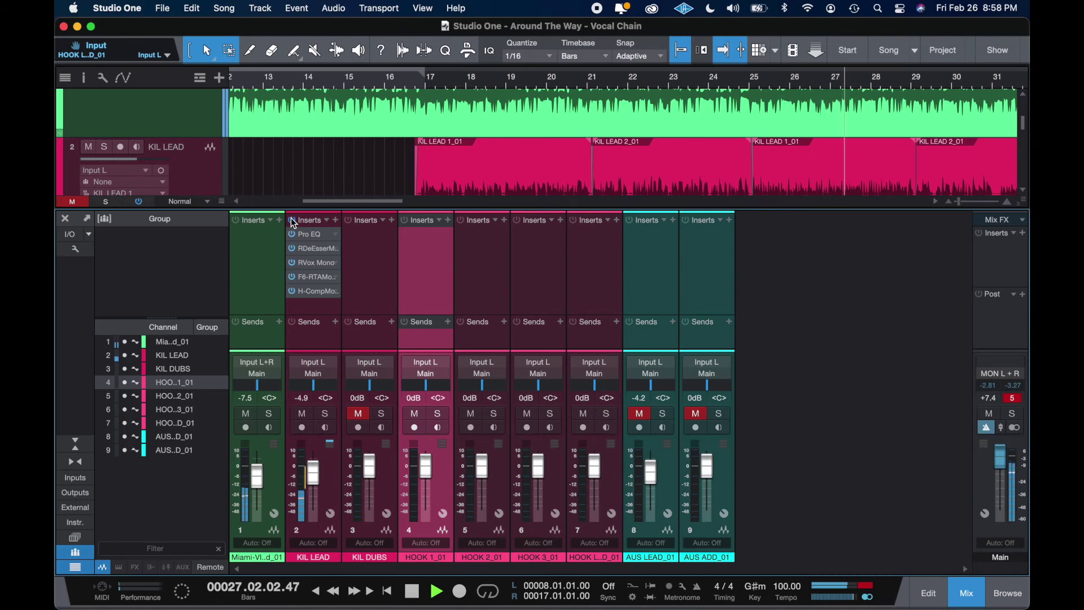
{"action": "key", "text": "space"}
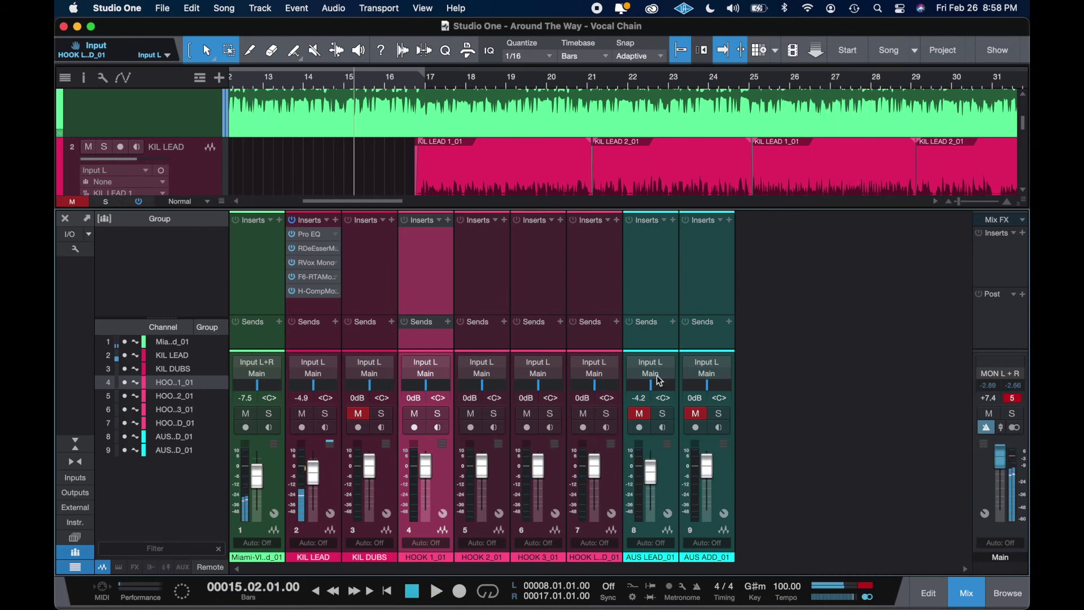
- Try splitting the KIL LEAD 1_01 clip that starts at bar 25 just before bar 27, and undo the split
{"action": "left_click", "coordinate": [960, 587]}
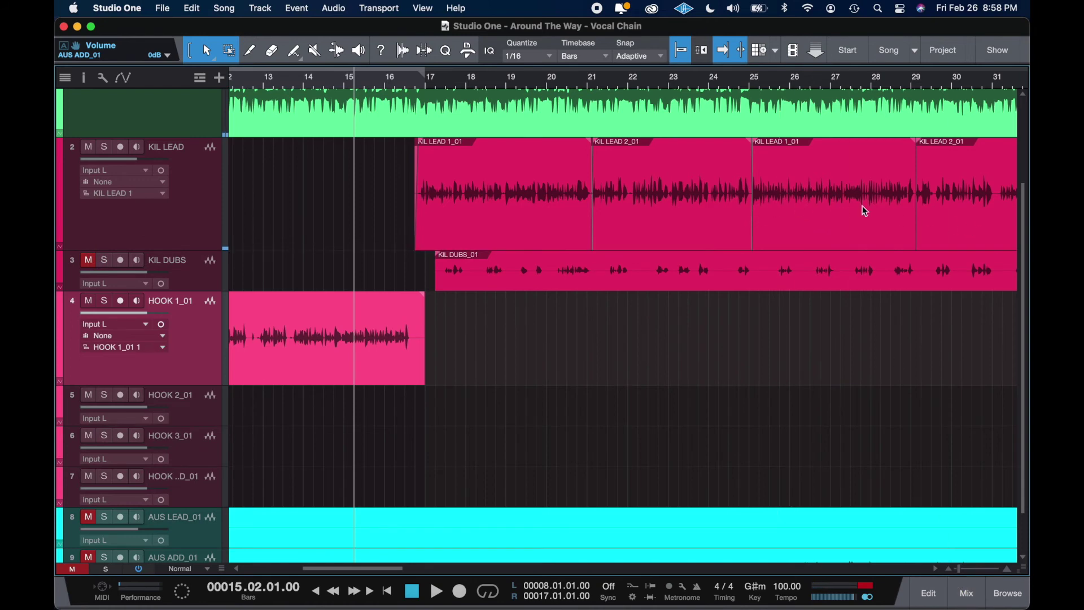
{"action": "scroll", "coordinate": [823, 244], "scroll_direction": "up", "scroll_amount": 5}
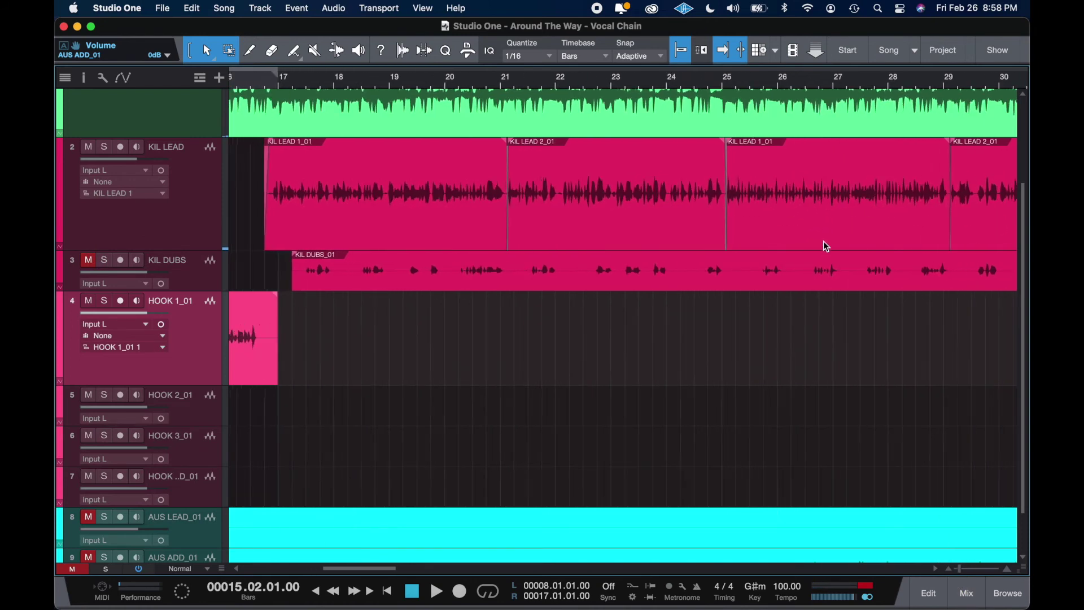
{"action": "scroll", "coordinate": [823, 243], "scroll_direction": "right", "scroll_amount": 3}
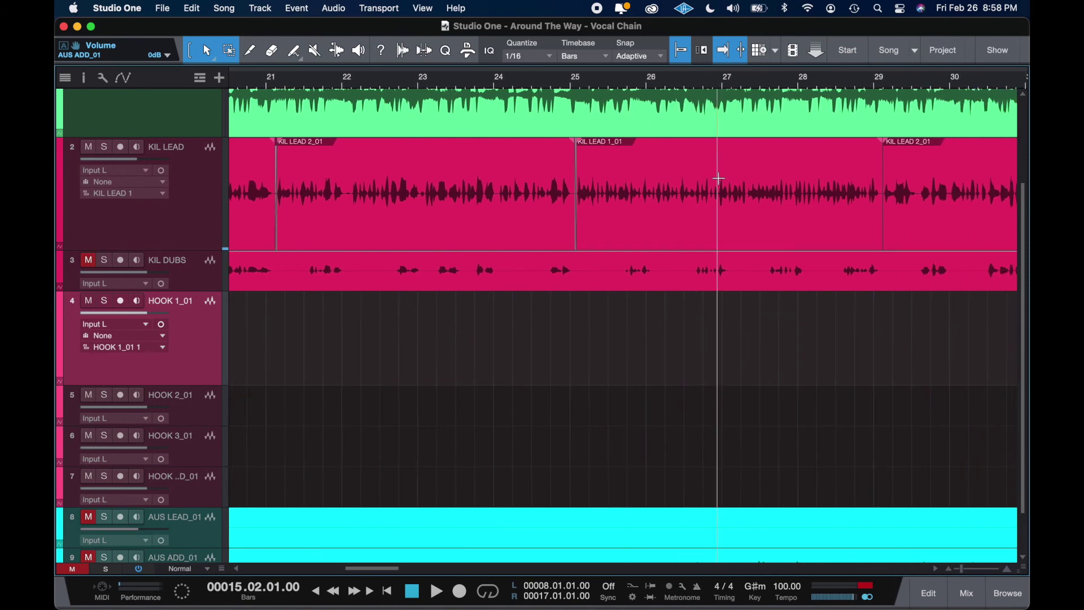
{"action": "left_click", "coordinate": [708, 180], "text": "alt"}
{"action": "left_click", "coordinate": [671, 200]}
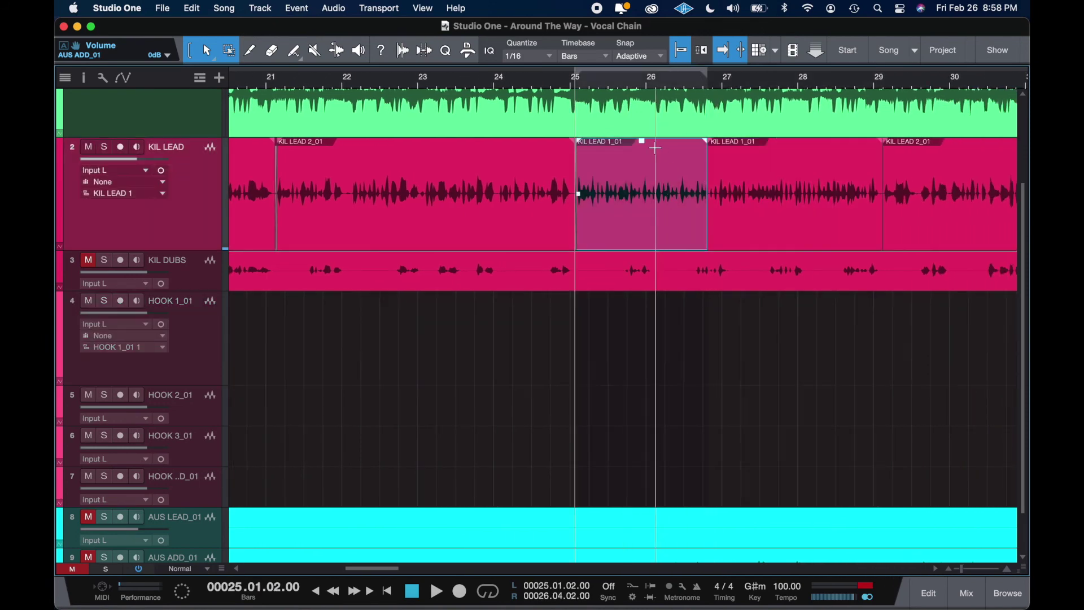
{"action": "left_click_drag", "start_coordinate": [644, 147], "coordinate": [645, 146]}
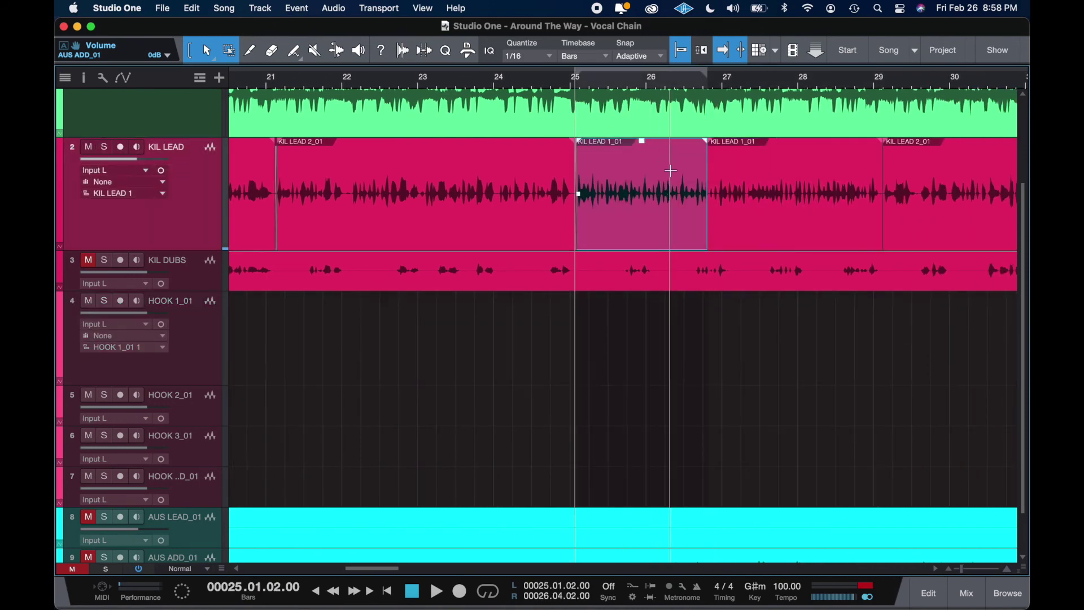
{"action": "key", "text": "super+z"}
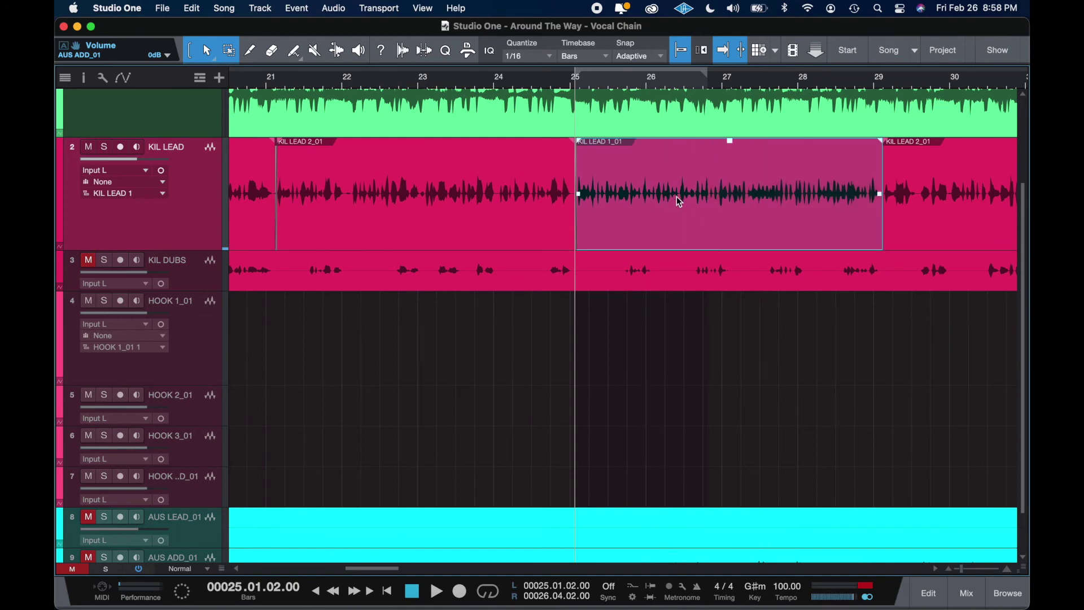
- Play a short stretch of the verse from near the end of bar 23 in a wider arrangement view
{"action": "left_click", "coordinate": [487, 178]}
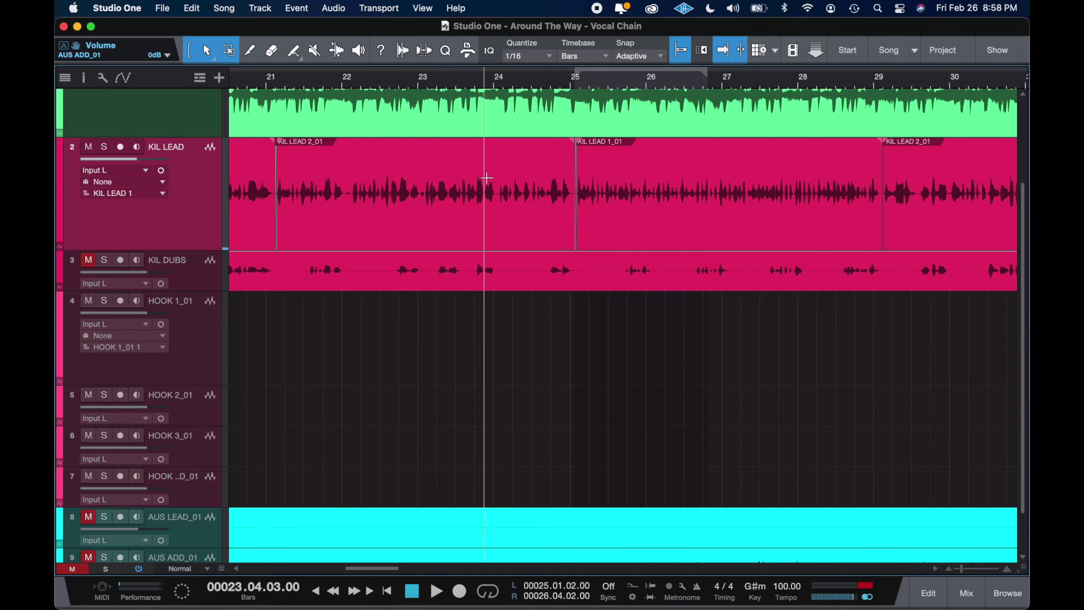
{"action": "key", "text": "w"}
{"action": "key", "text": "w"}
{"action": "key", "text": "w"}
{"action": "key", "text": "w"}
{"action": "key", "text": "w"}
{"action": "key", "text": "w"}
{"action": "key", "text": "w"}
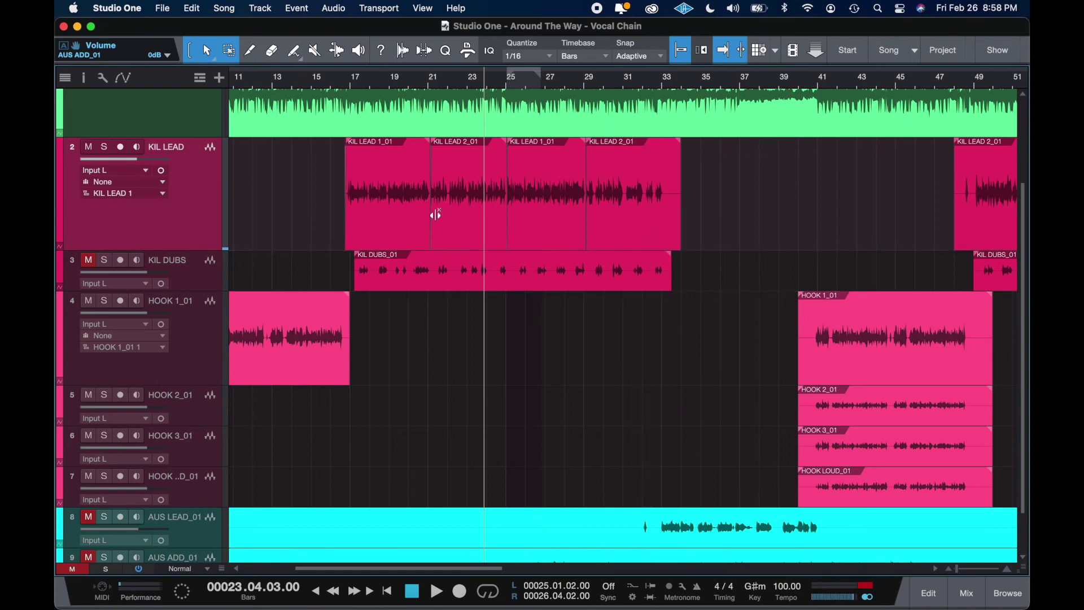
{"action": "key", "text": "space"}
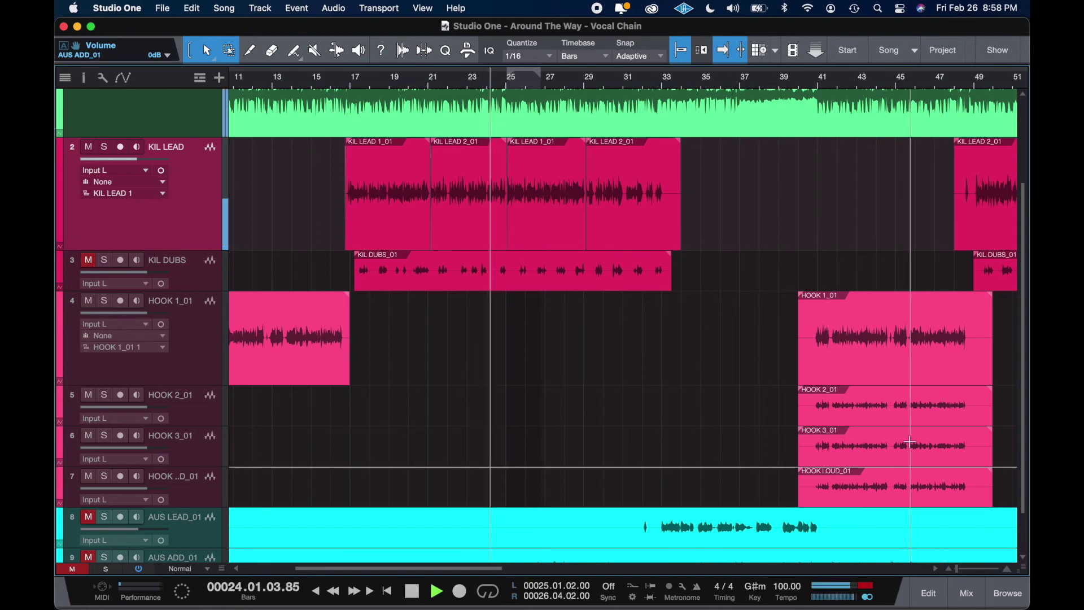
{"action": "key", "text": "space"}
- Play the verse again from bar 23 with the mixer showing, comparing KIL LEAD's whole insert chain bypassed and active
{"action": "left_click", "coordinate": [967, 593]}
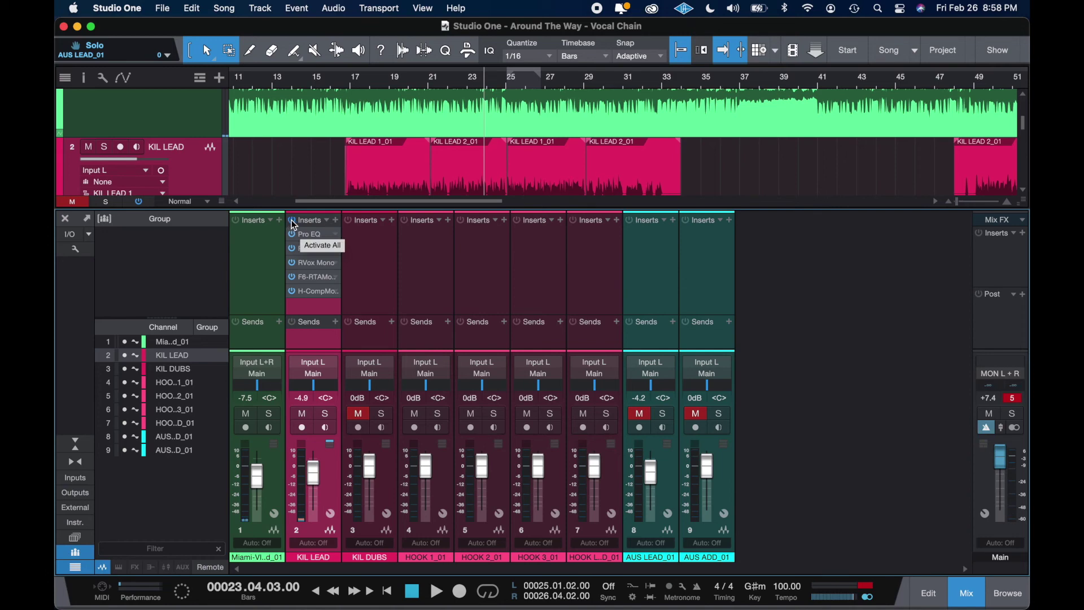
{"action": "key", "text": "space"}
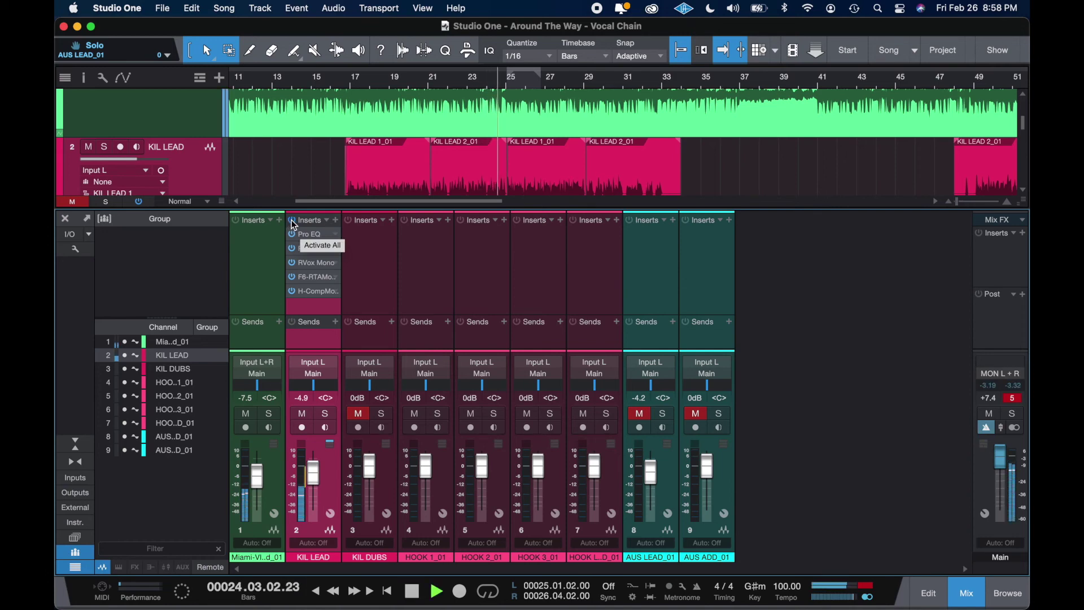
{"action": "left_click", "coordinate": [293, 222]}
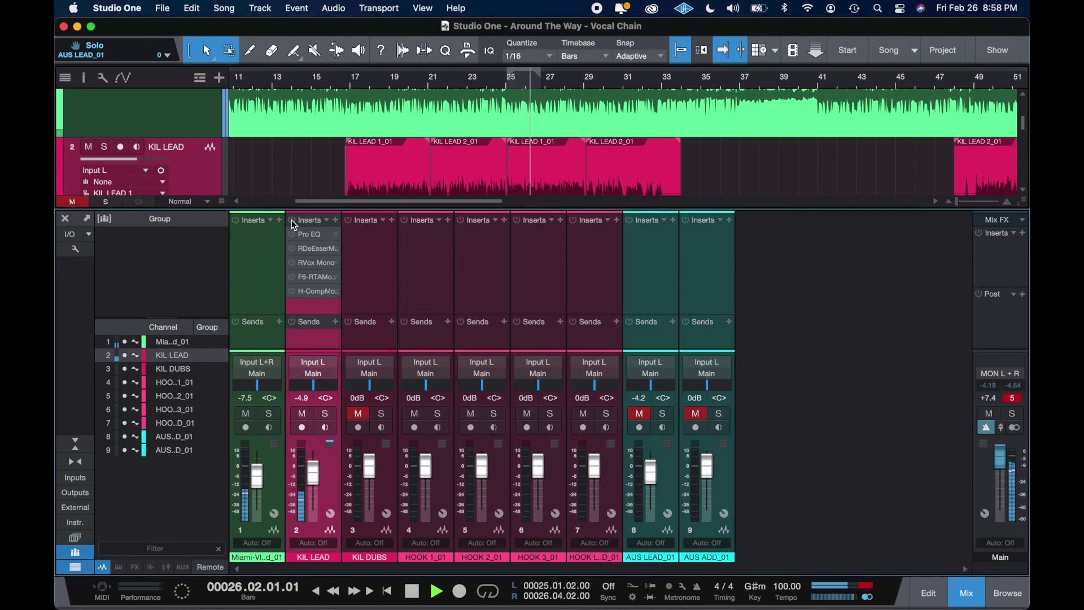
{"action": "left_click", "coordinate": [293, 222]}
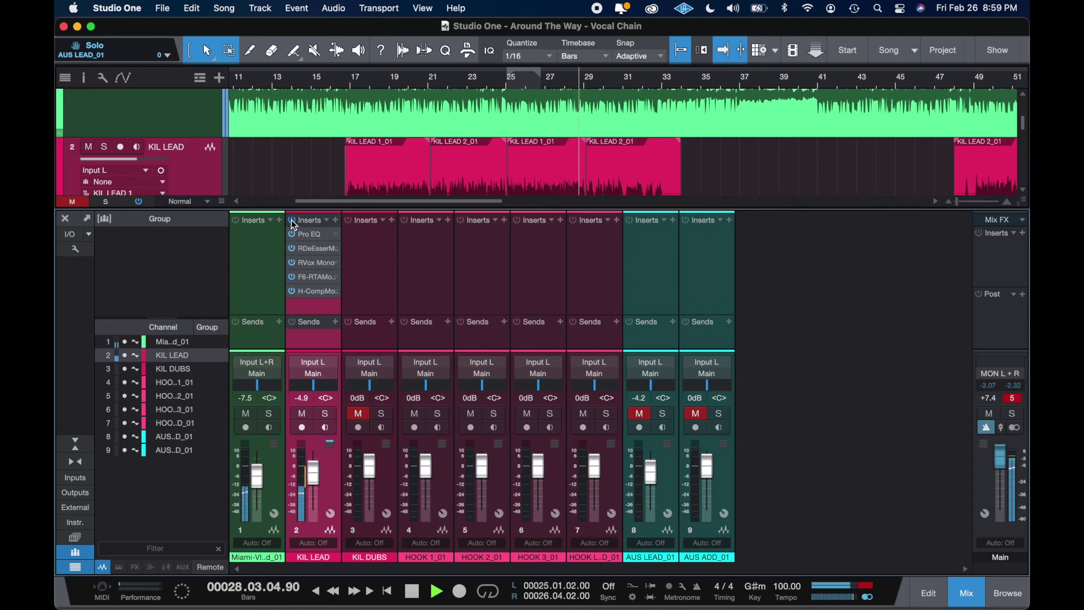
{"action": "key", "text": "space"}
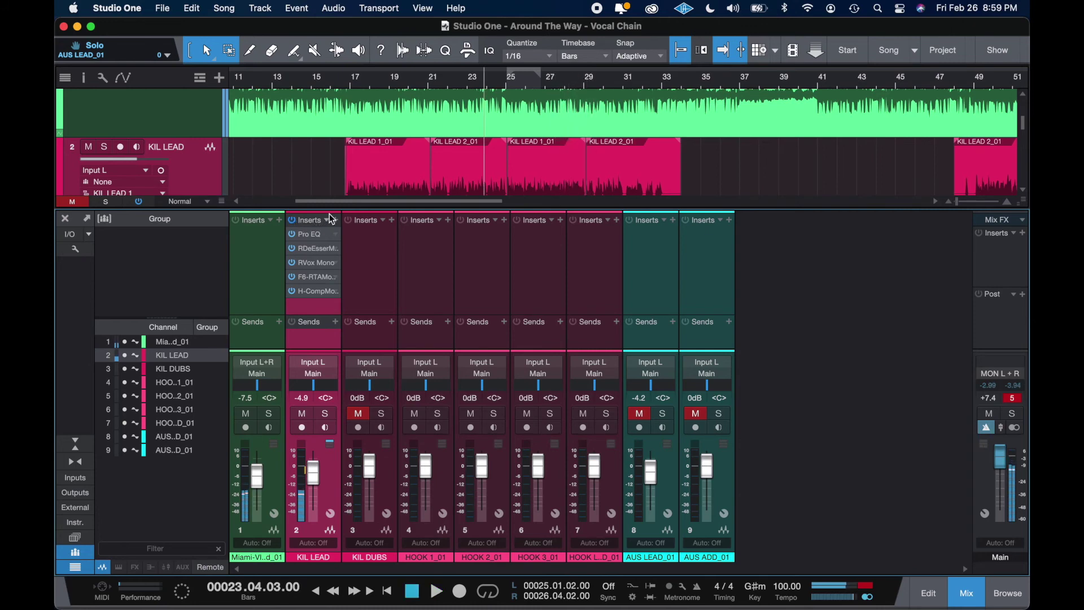
- Add DeEsser Mono after H-Comp at the end of the KIL LEAD insert chain
{"action": "left_click", "coordinate": [335, 220]}
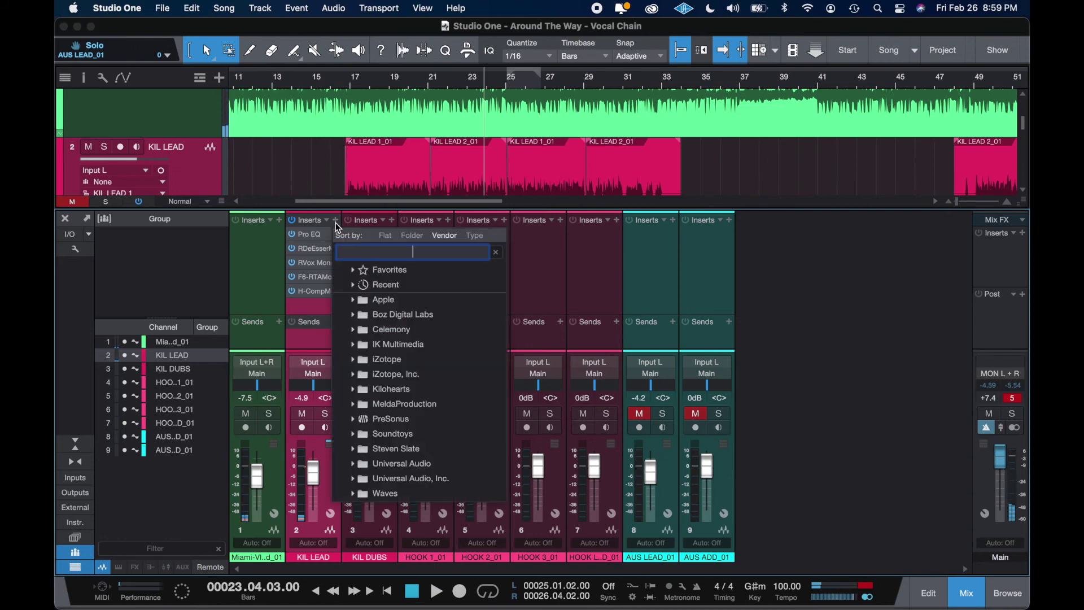
{"action": "type", "text": "dees"}
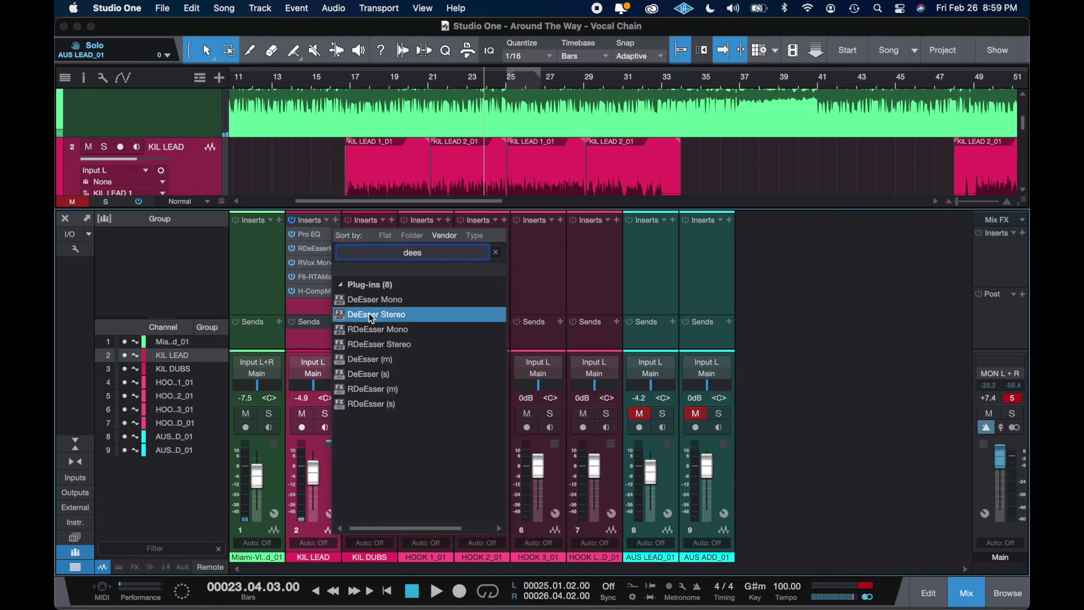
{"action": "left_click", "coordinate": [384, 302]}
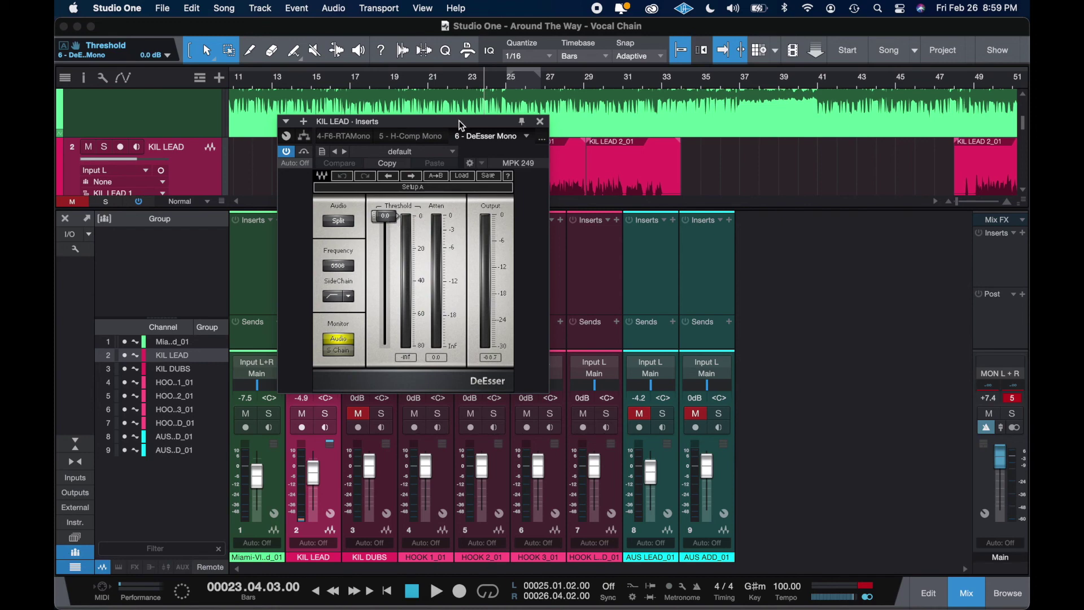
- Set the loop range and playhead to the first KIL LEAD 1_01 clip, keeping the DeEsser window clear of the arrangement
{"action": "left_click_drag", "start_coordinate": [460, 120], "coordinate": [458, 264]}
{"action": "left_click", "coordinate": [398, 185]}
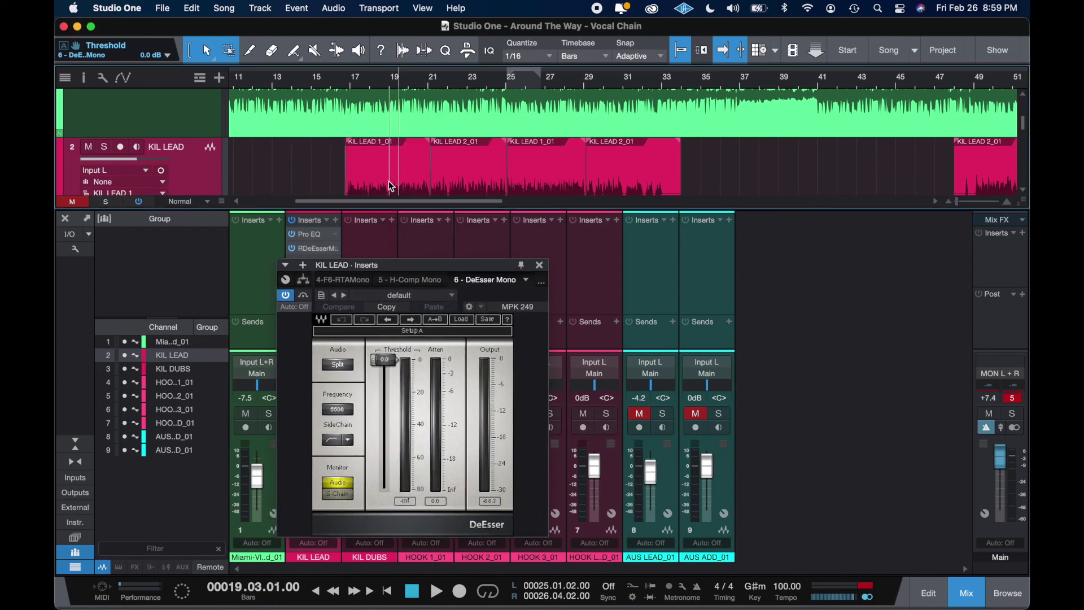
{"action": "scroll", "coordinate": [389, 180], "scroll_direction": "down", "scroll_amount": 3}
{"action": "left_click", "coordinate": [384, 177]}
{"action": "scroll", "coordinate": [384, 177], "scroll_direction": "down", "scroll_amount": 1}
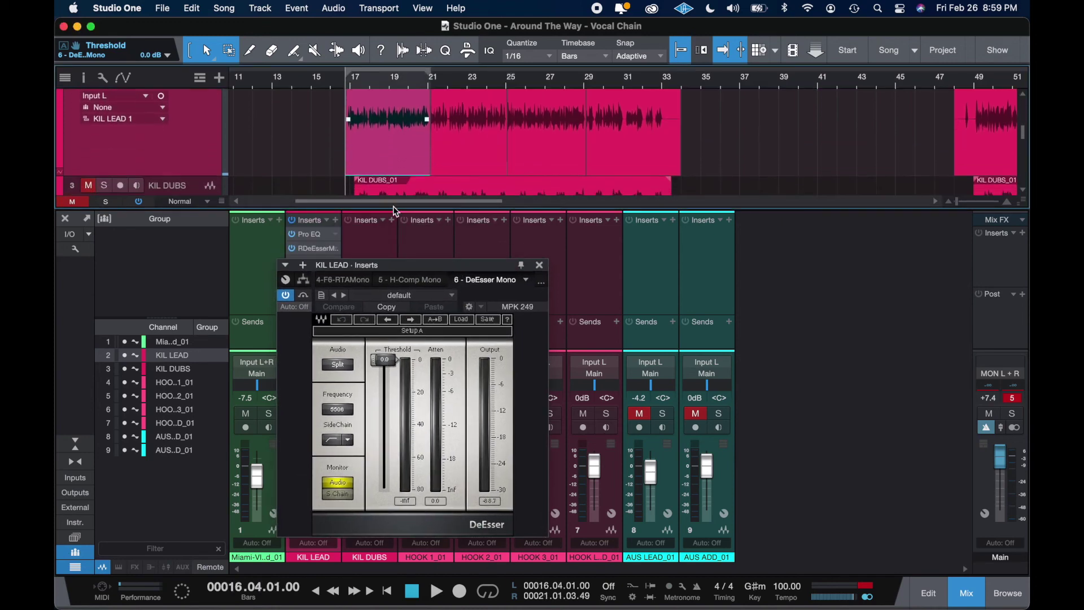
{"action": "left_click_drag", "start_coordinate": [394, 264], "coordinate": [418, 205]}
- Lower the DeEsser threshold to -23.6 dB during playback and compare the plug-in bypassed and active
{"action": "key", "text": "space"}
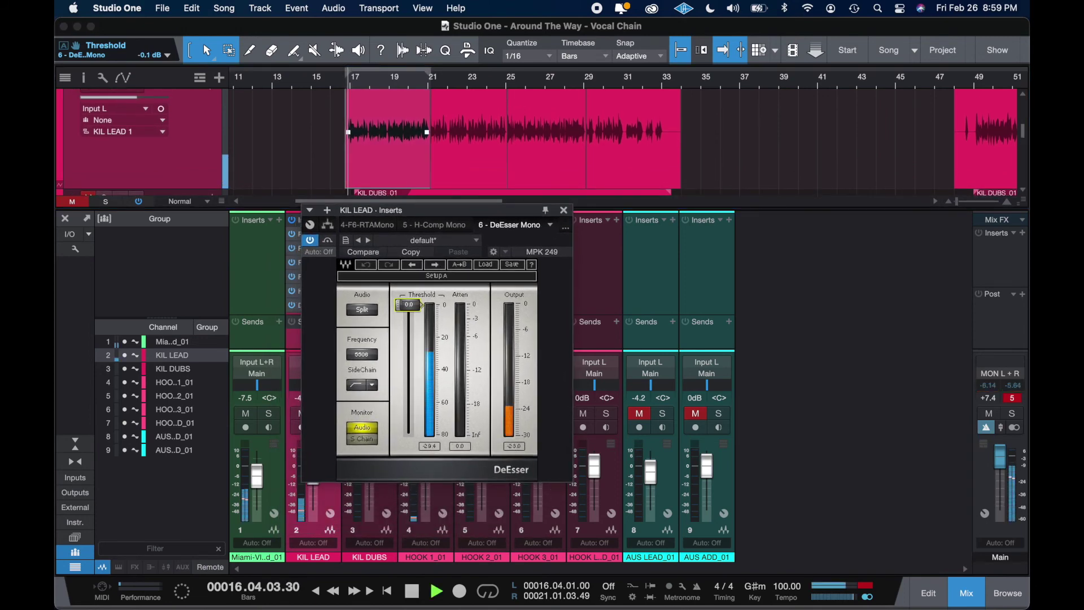
{"action": "left_click_drag", "start_coordinate": [404, 306], "coordinate": [407, 343]}
{"action": "left_click", "coordinate": [314, 240]}
{"action": "left_click", "coordinate": [311, 240]}
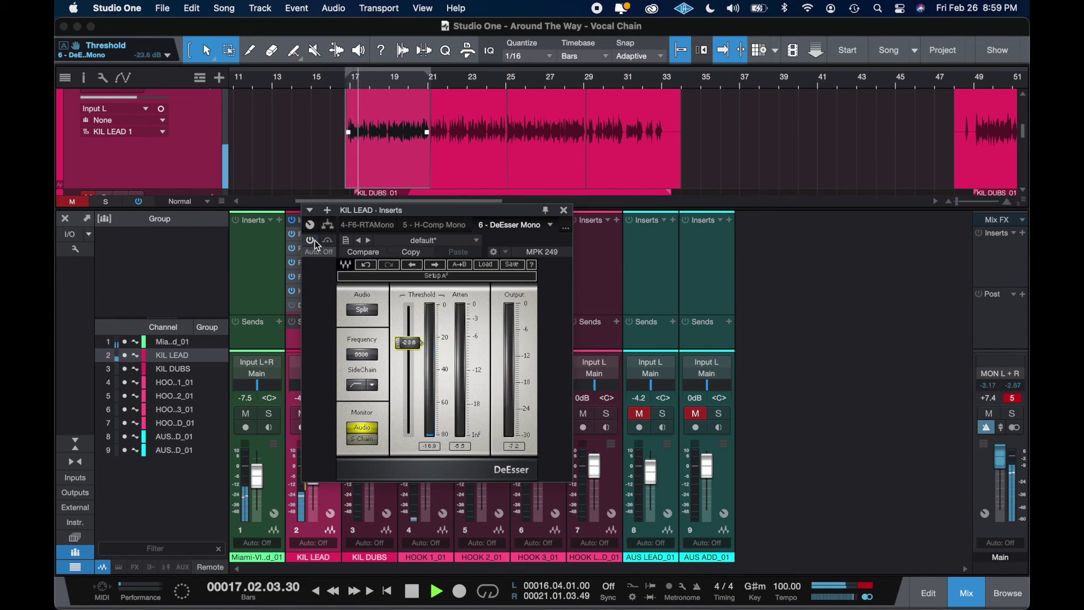
{"action": "key", "text": "space"}
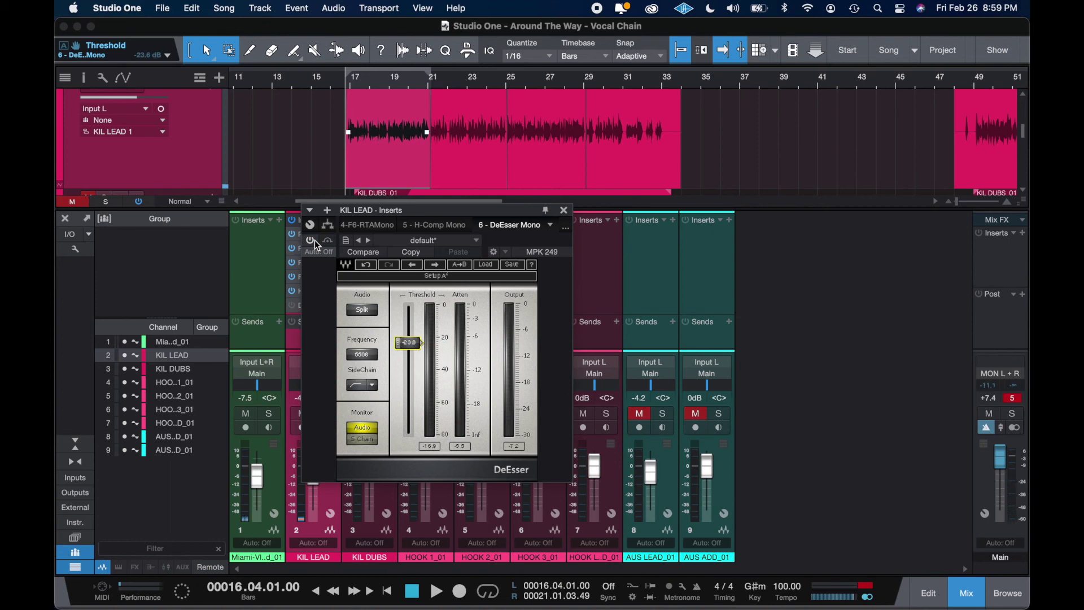
{"action": "left_click", "coordinate": [312, 240]}
{"action": "left_click", "coordinate": [312, 239]}
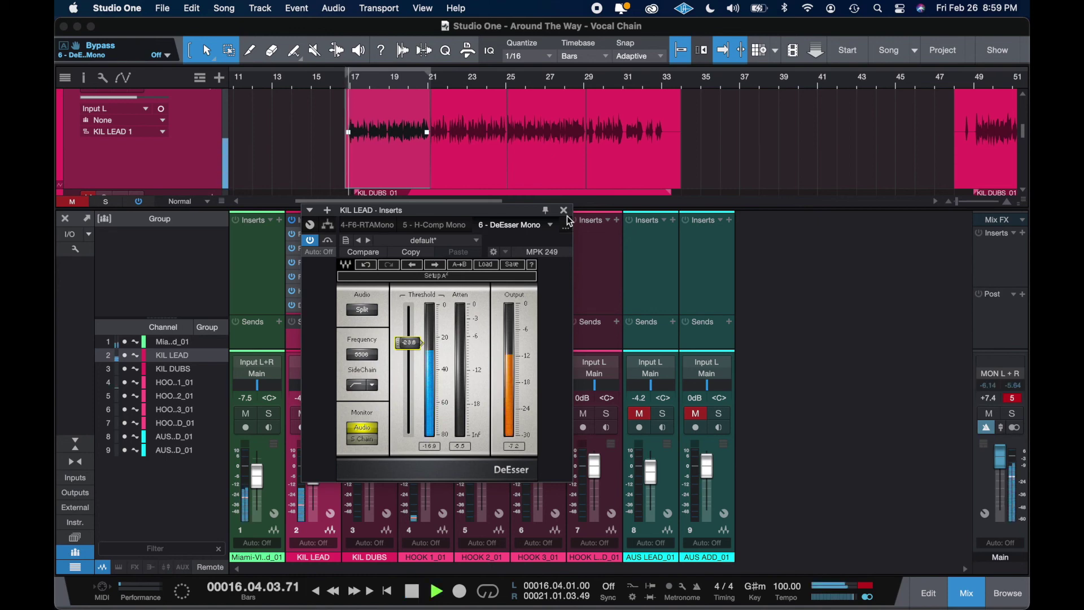
- Raise the DeEsser threshold to -21.4 dB during playback and close the plug-in window
{"action": "left_click", "coordinate": [567, 217]}
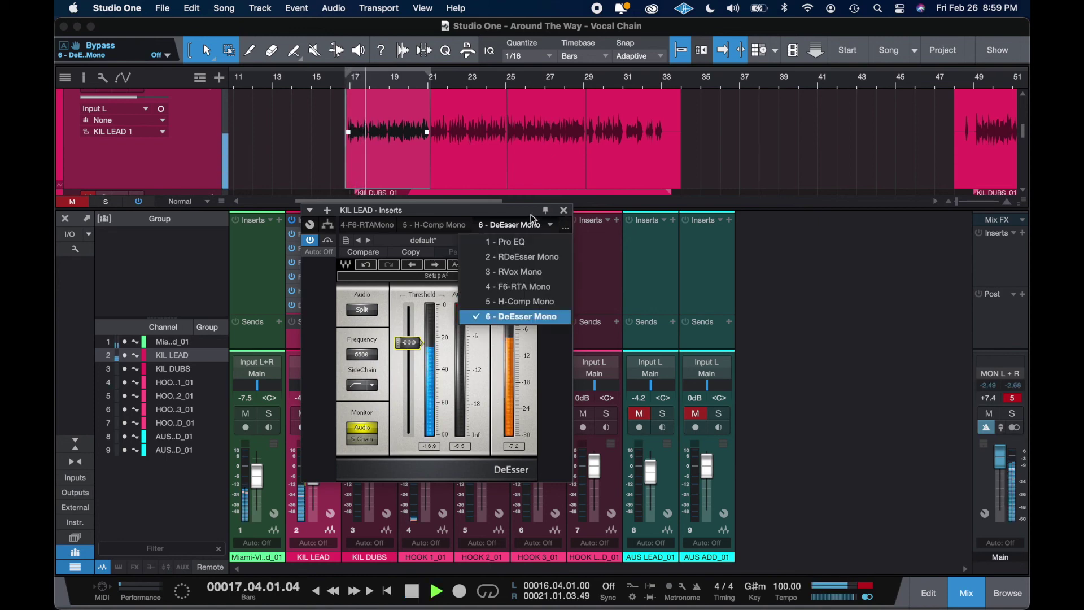
{"action": "left_click", "coordinate": [480, 219]}
{"action": "left_click_drag", "start_coordinate": [409, 343], "coordinate": [408, 339]}
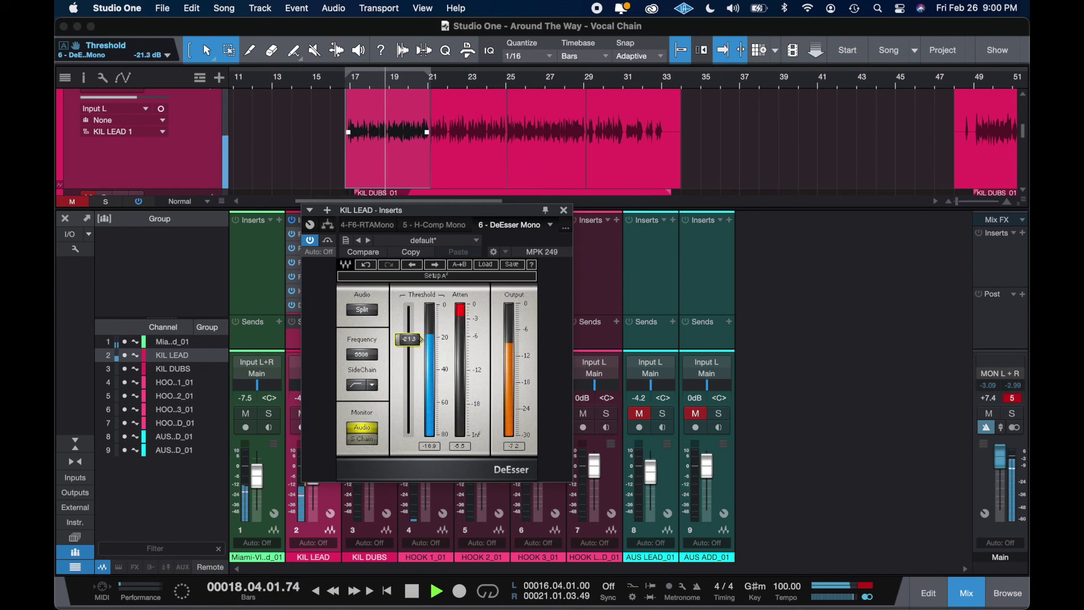
{"action": "left_click", "coordinate": [565, 222]}
{"action": "left_click", "coordinate": [564, 211]}
{"action": "left_click", "coordinate": [564, 211]}
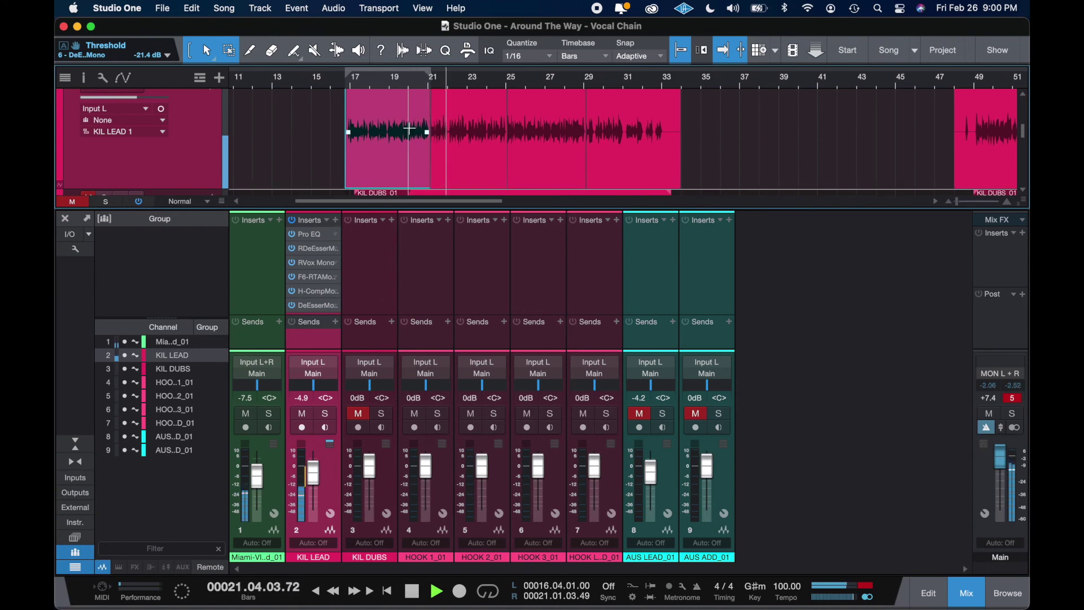
- Compare the full KIL LEAD insert chain, including the added DeEsser, bypassed and active twice during playback
{"action": "left_click", "coordinate": [293, 221]}
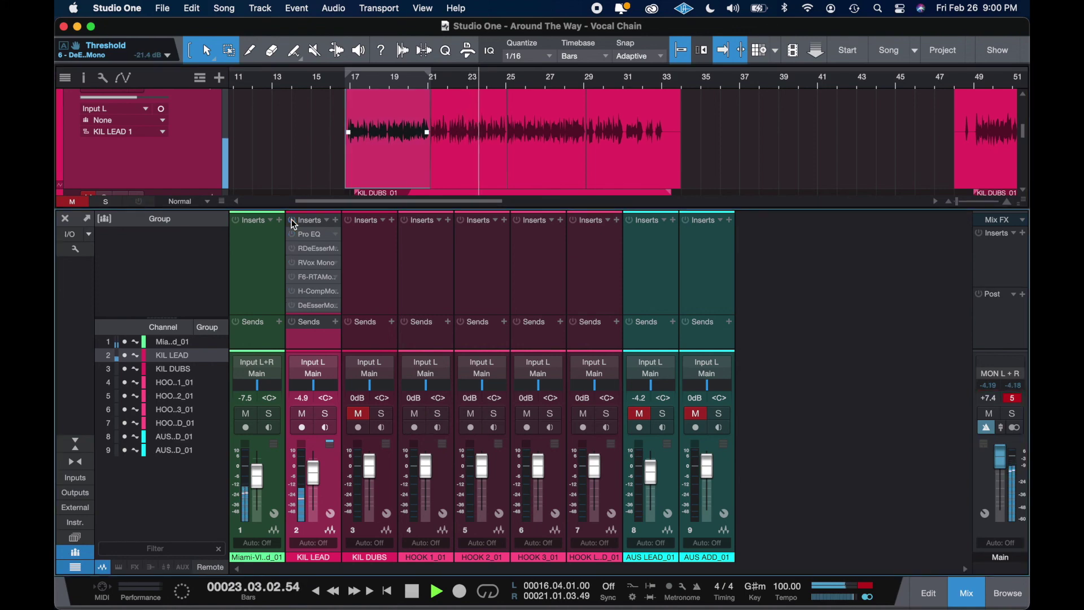
{"action": "left_click", "coordinate": [293, 221]}
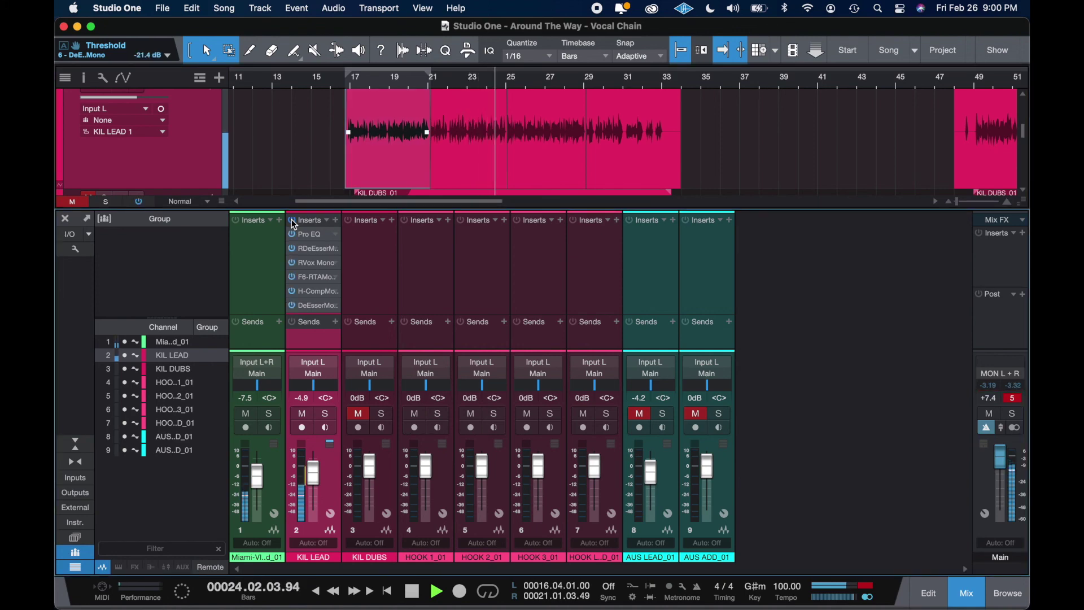
{"action": "left_click", "coordinate": [294, 221]}
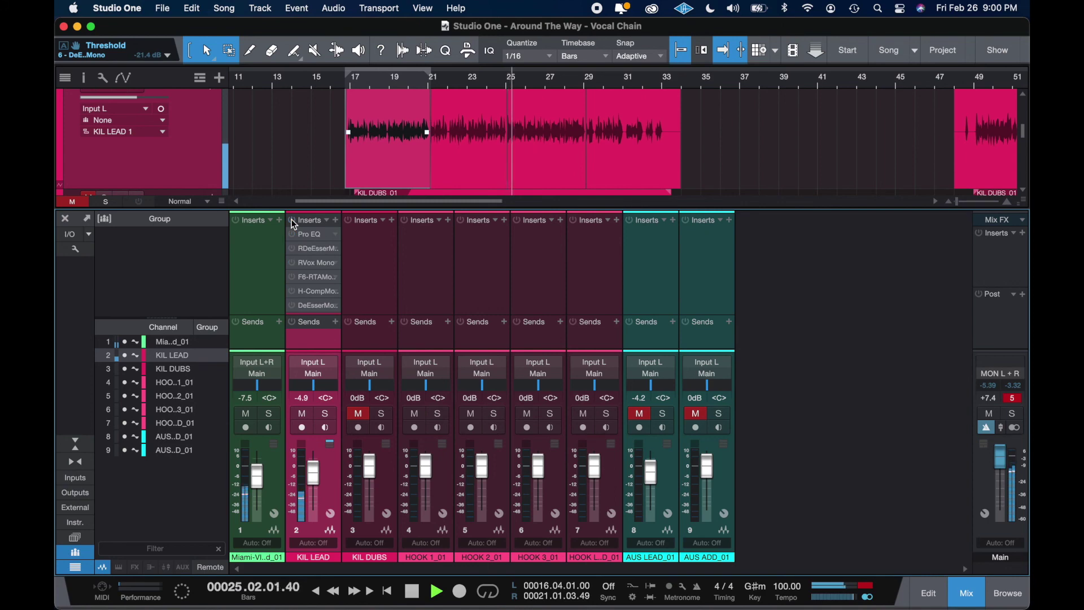
{"action": "left_click", "coordinate": [294, 220]}
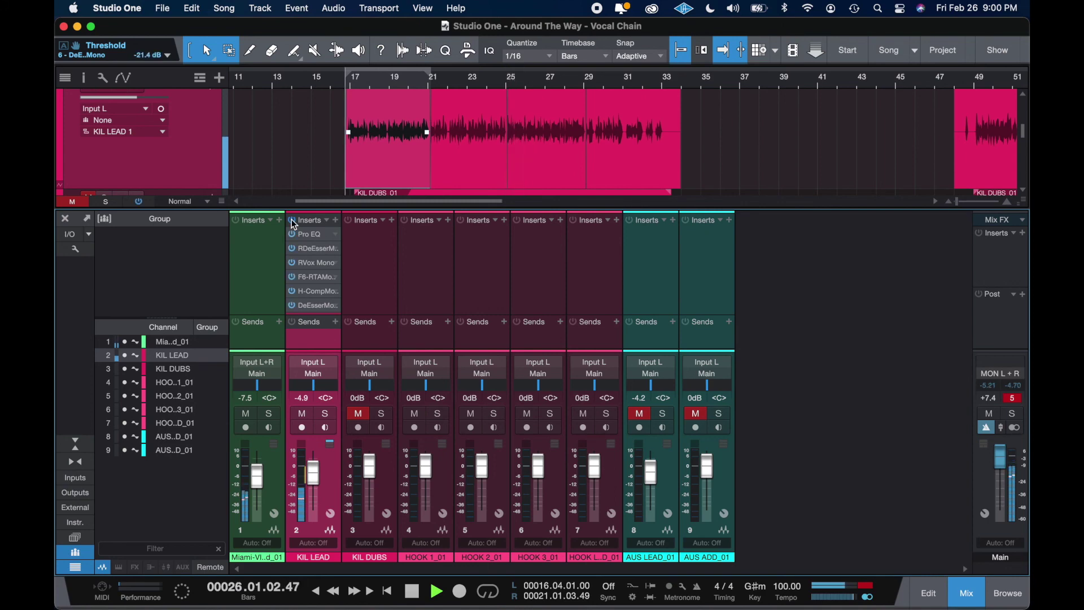
- Stop playback, enlarge the mix console slightly and review the Pro EQ, RDeEsser and RVox windows on KIL LEAD
{"action": "key", "text": "space"}
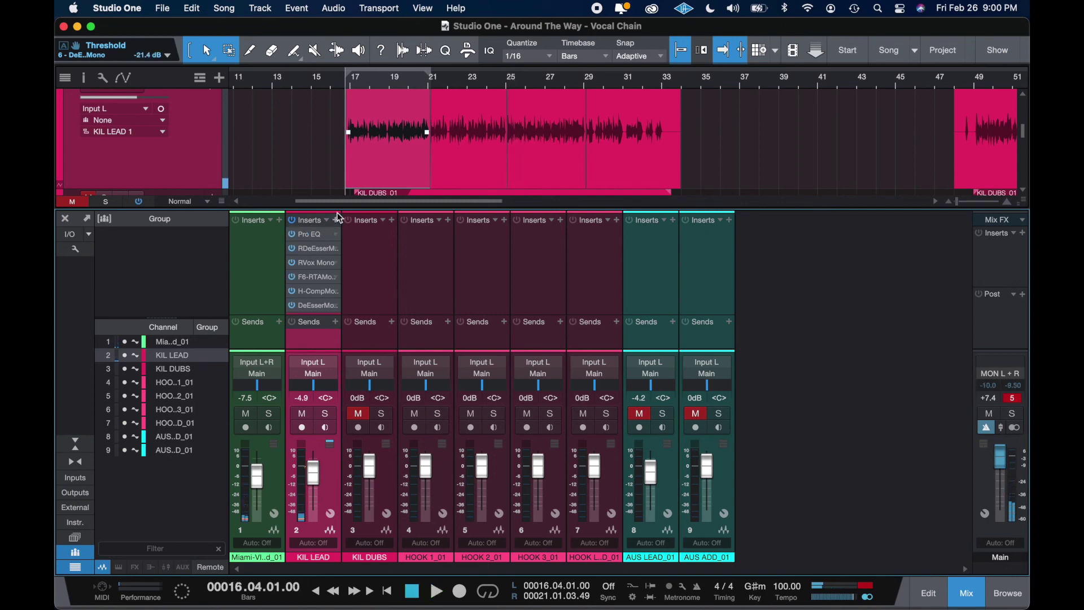
{"action": "left_click_drag", "start_coordinate": [343, 207], "coordinate": [344, 197]}
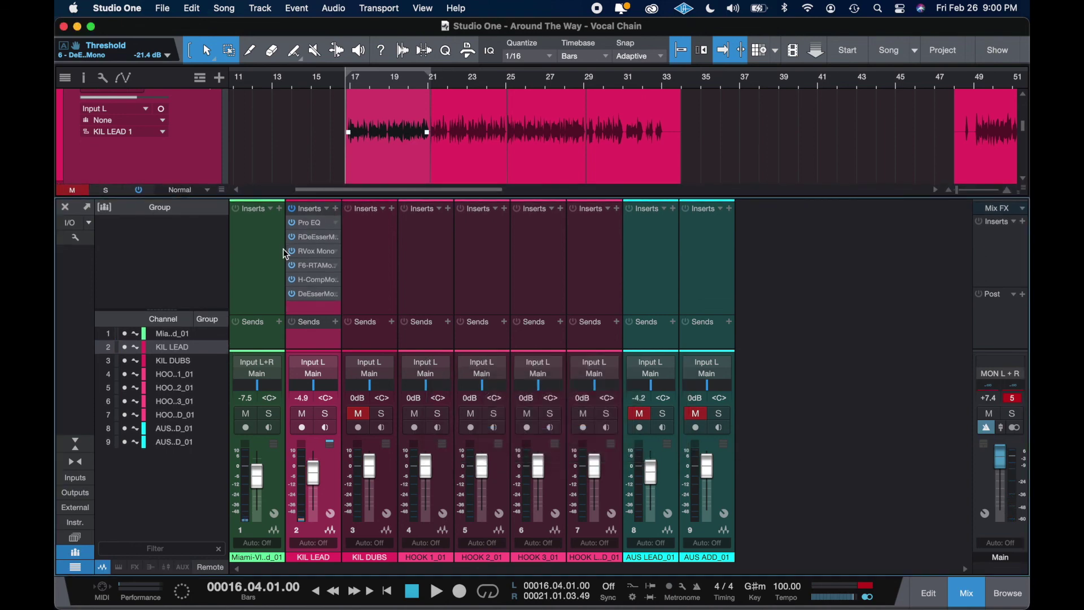
{"action": "left_click", "coordinate": [315, 224]}
{"action": "left_click", "coordinate": [708, 114]}
{"action": "left_click", "coordinate": [310, 234]}
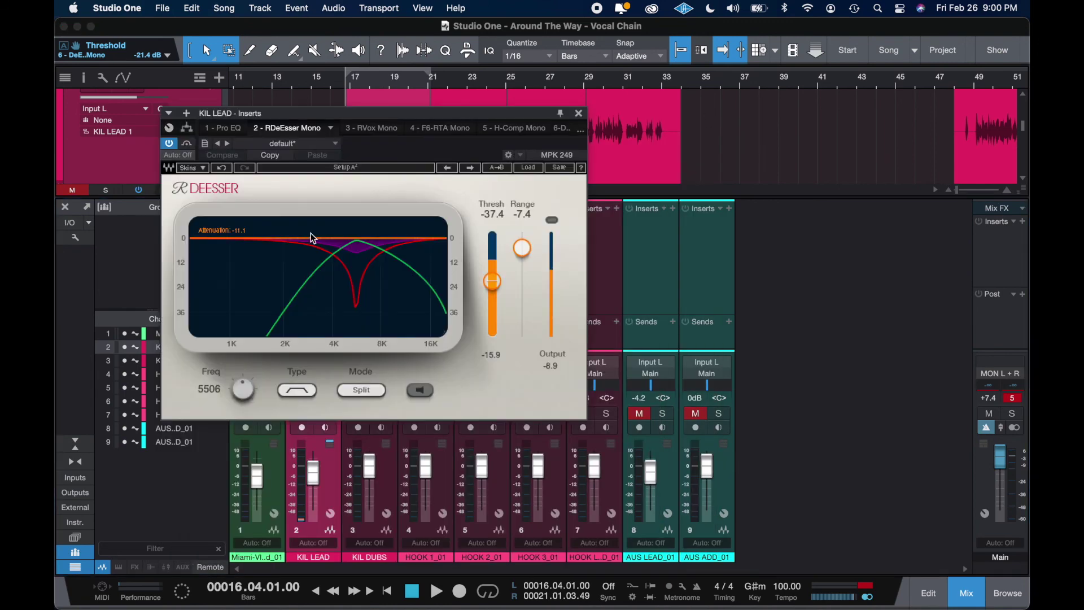
{"action": "left_click", "coordinate": [579, 114]}
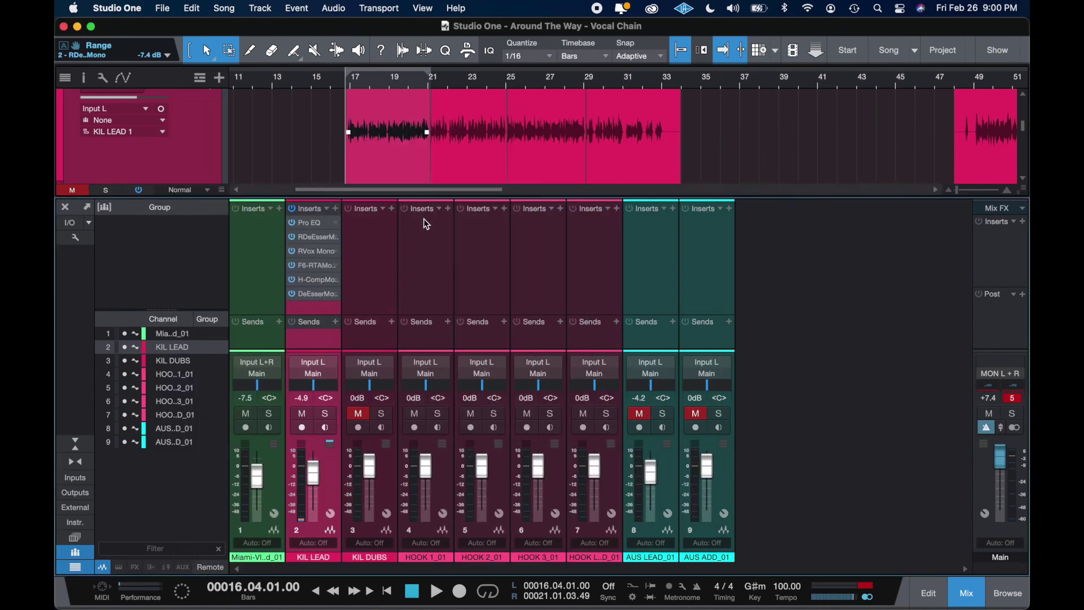
{"action": "left_click", "coordinate": [316, 254]}
{"action": "left_click", "coordinate": [425, 178]}
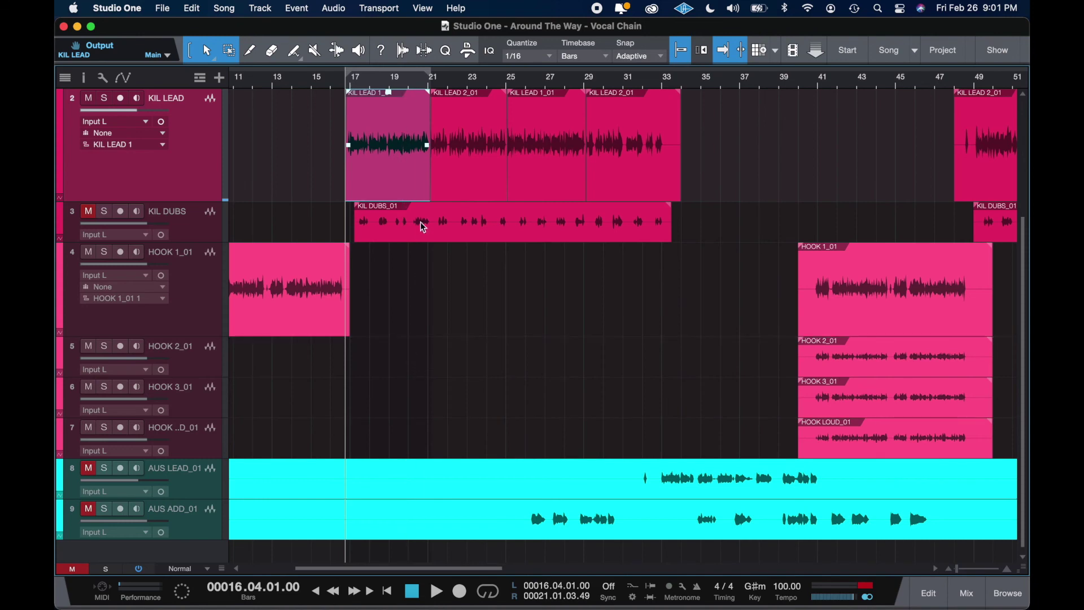
- Examine the layout of the beat, lead, dubs, hook and AUS clips across the whole arrangement
{"action": "scroll", "coordinate": [368, 308], "scroll_direction": "left", "scroll_amount": 3}
{"action": "scroll", "coordinate": [368, 309], "scroll_direction": "down", "scroll_amount": 2}
{"action": "scroll", "coordinate": [369, 309], "scroll_direction": "down", "scroll_amount": 2}
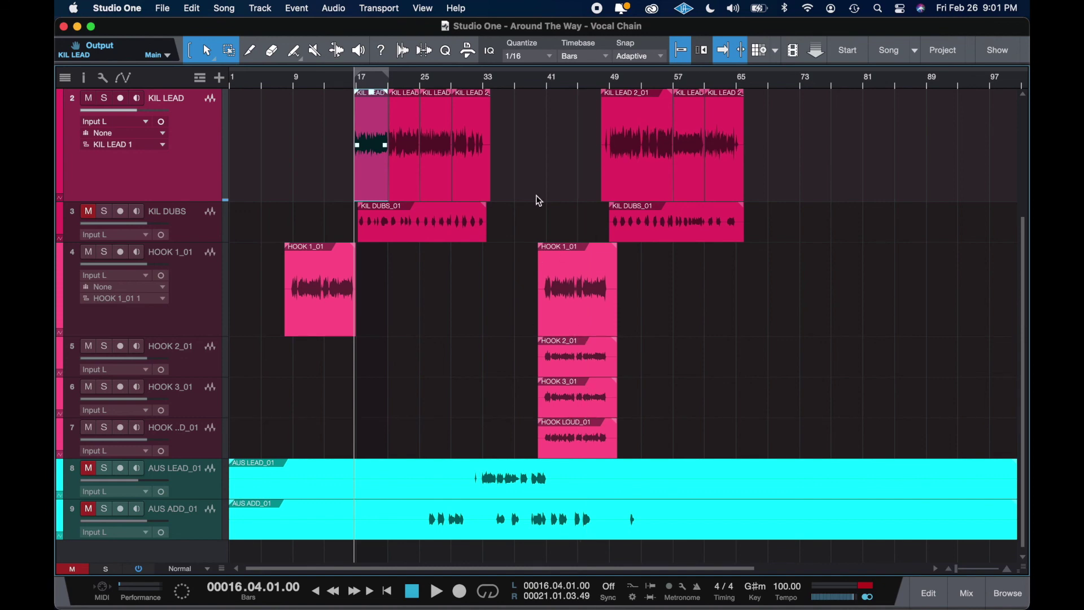
{"action": "scroll", "coordinate": [568, 393], "scroll_direction": "up", "scroll_amount": 3}
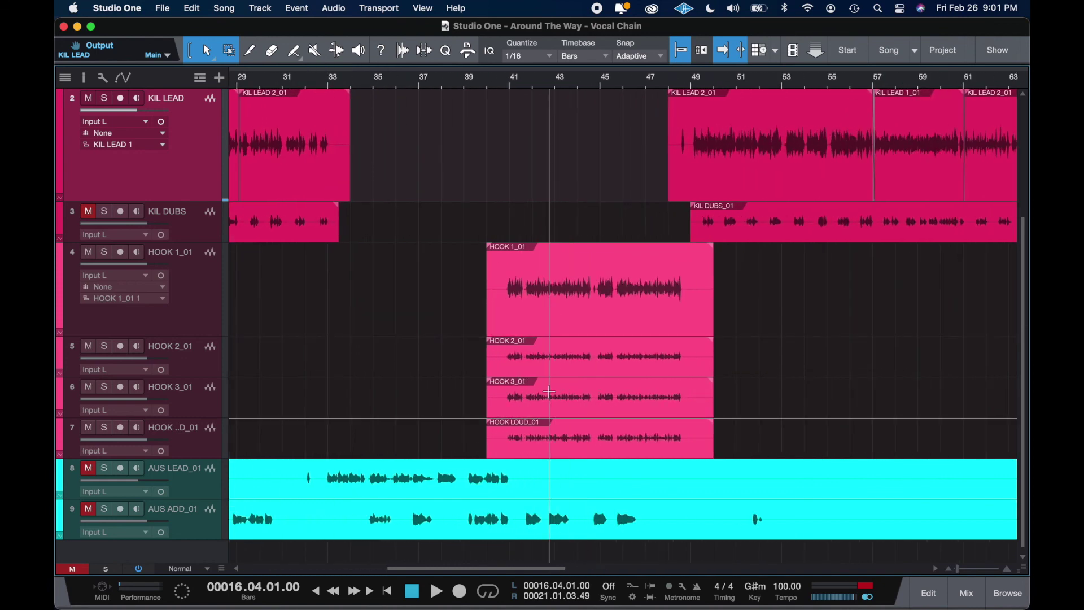
{"action": "scroll", "coordinate": [549, 391], "scroll_direction": "down", "scroll_amount": 3}
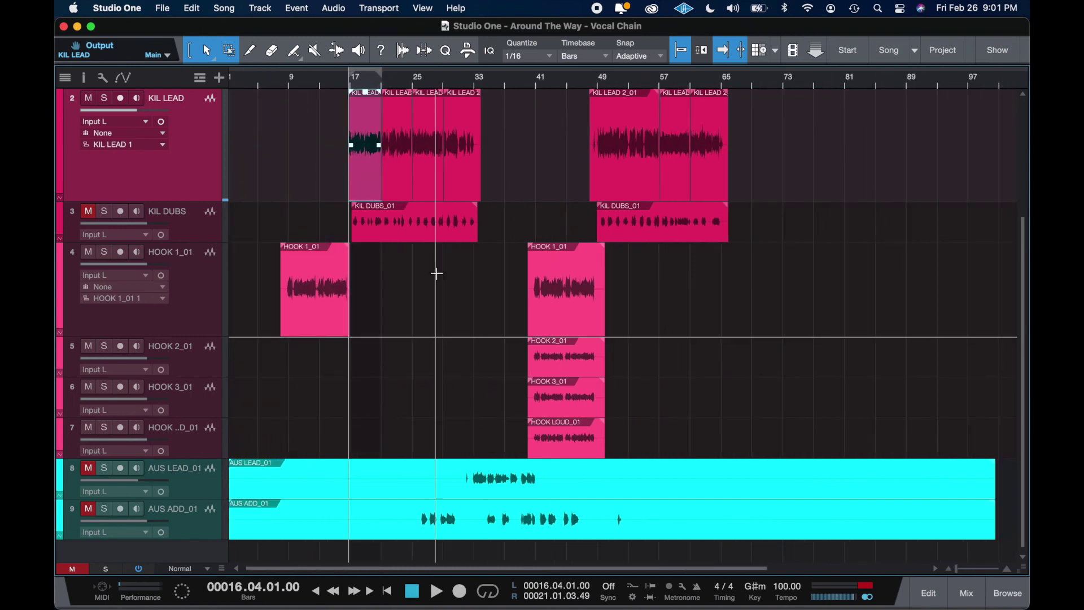
{"action": "scroll", "coordinate": [436, 273], "scroll_direction": "up", "scroll_amount": 3}
{"action": "scroll", "coordinate": [437, 273], "scroll_direction": "up", "scroll_amount": 1}
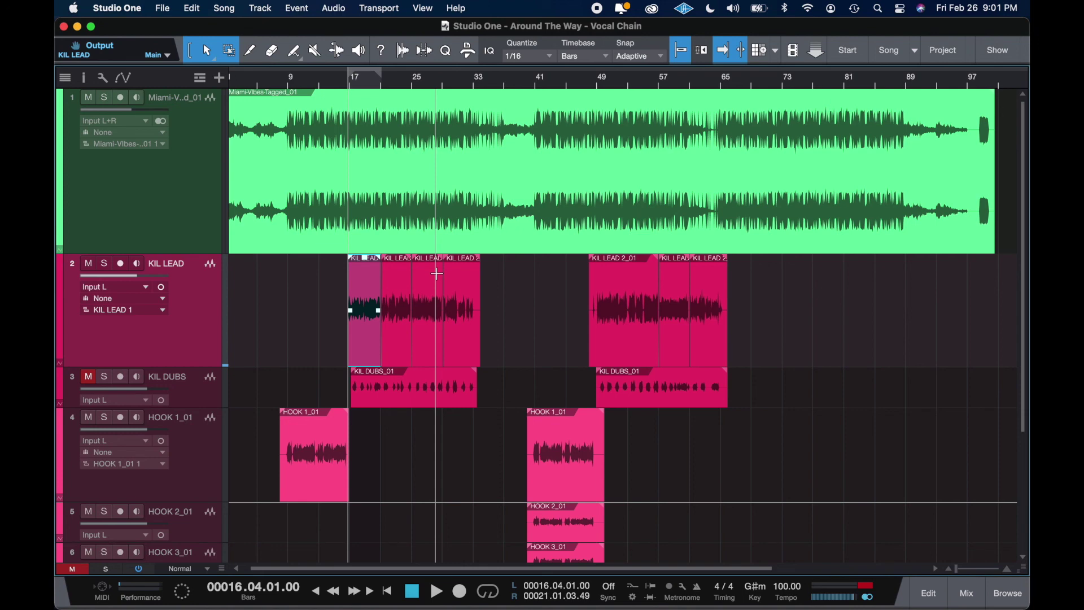
- Place the playhead at bar 15 and set the loop range to bars 15–72 around the KIL LEAD and KIL DUBS clips
{"action": "left_click", "coordinate": [437, 274]}
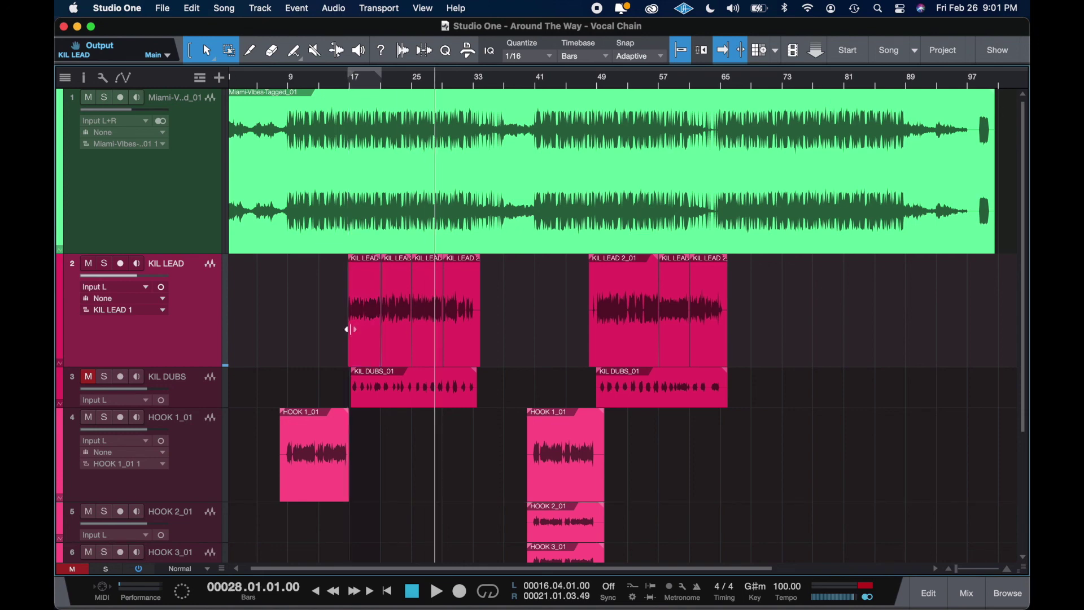
{"action": "left_click", "coordinate": [338, 283]}
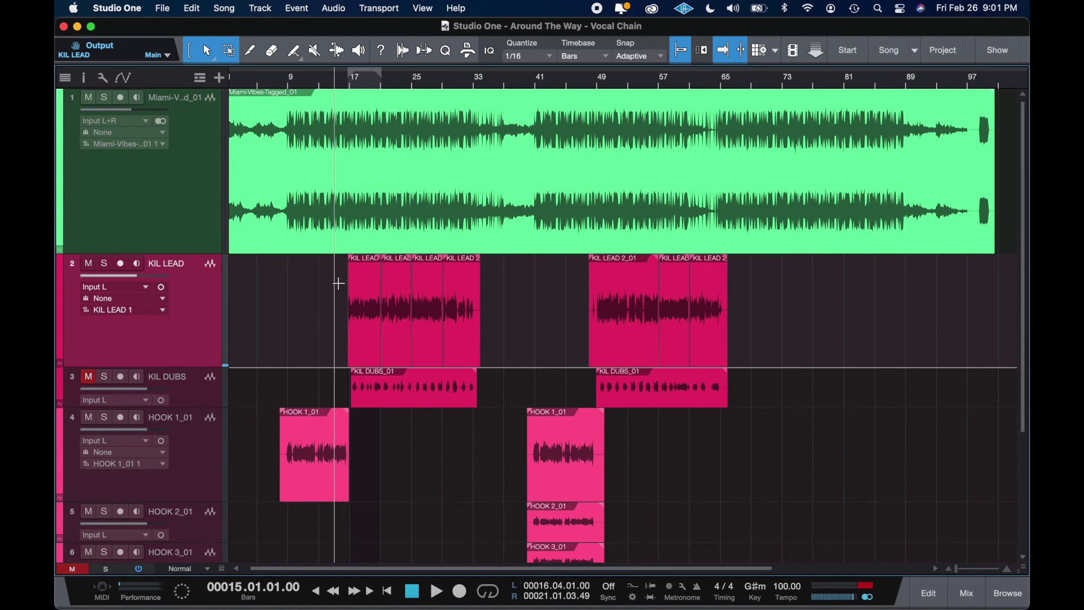
{"action": "left_click_drag", "start_coordinate": [337, 271], "coordinate": [776, 382]}
{"action": "key", "text": "p"}
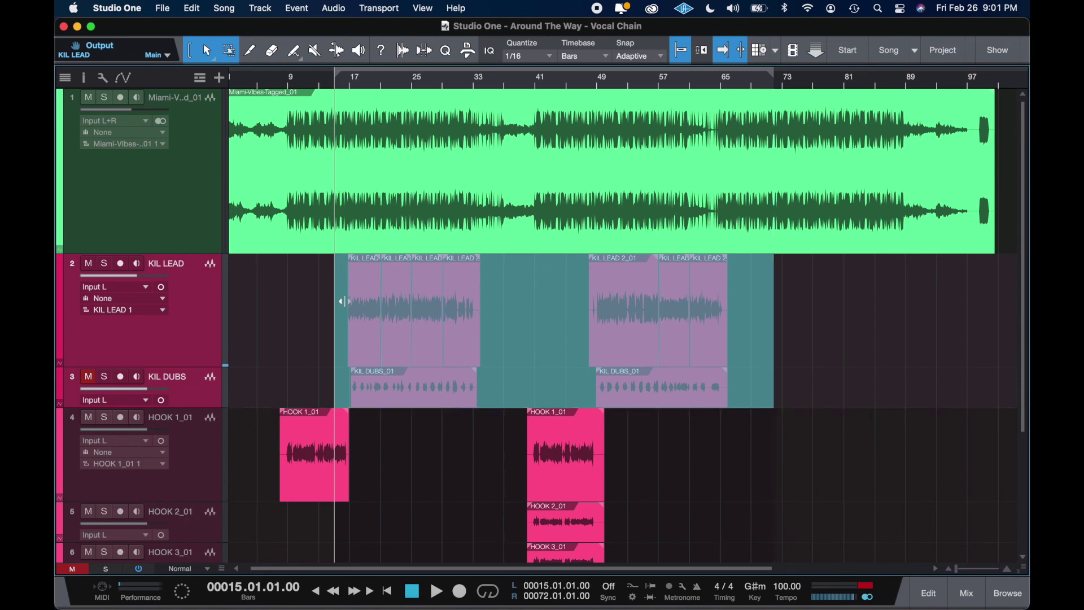
- Reselect the KIL LEAD and KIL DUBS range over bars 15–72, check the KIL LEAD inserts in the console and clear the selection
{"action": "left_click", "coordinate": [328, 285]}
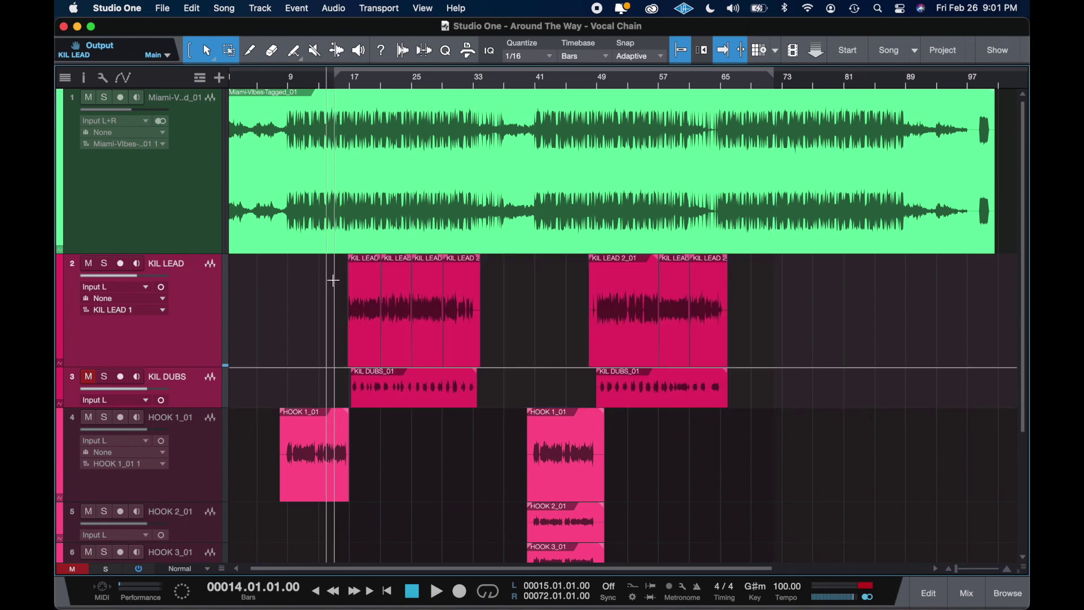
{"action": "left_click_drag", "start_coordinate": [334, 280], "coordinate": [777, 379]}
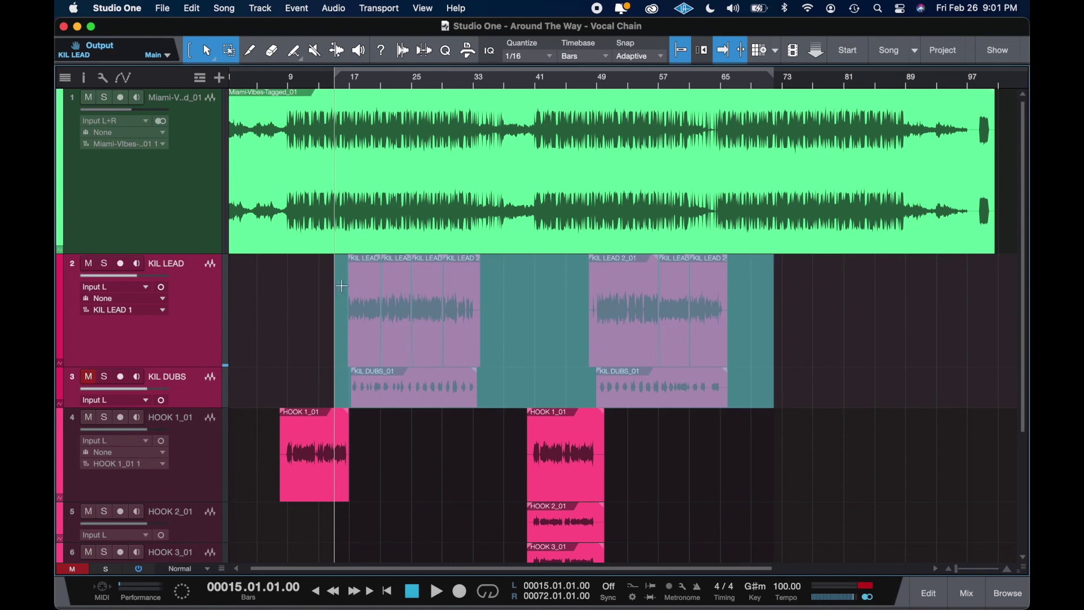
{"action": "left_click", "coordinate": [972, 594]}
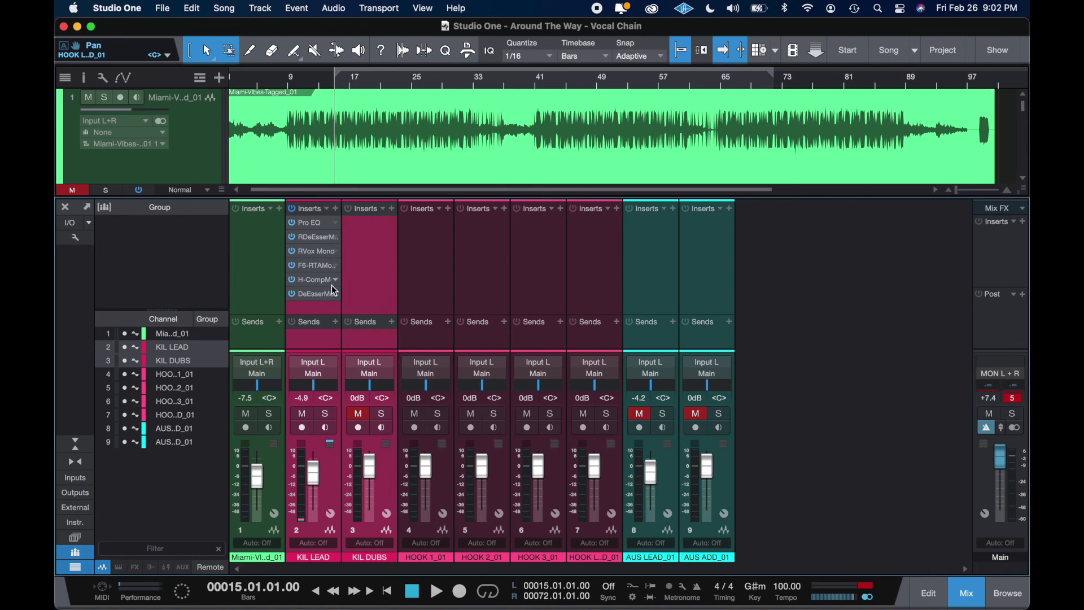
{"action": "left_click", "coordinate": [966, 593]}
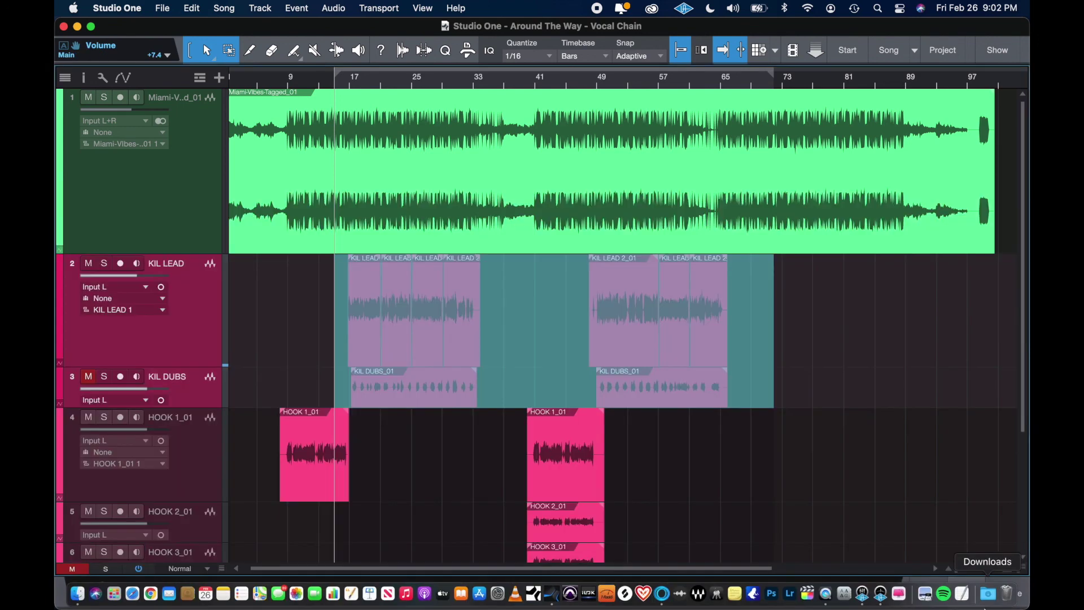
{"action": "left_click", "coordinate": [333, 281]}
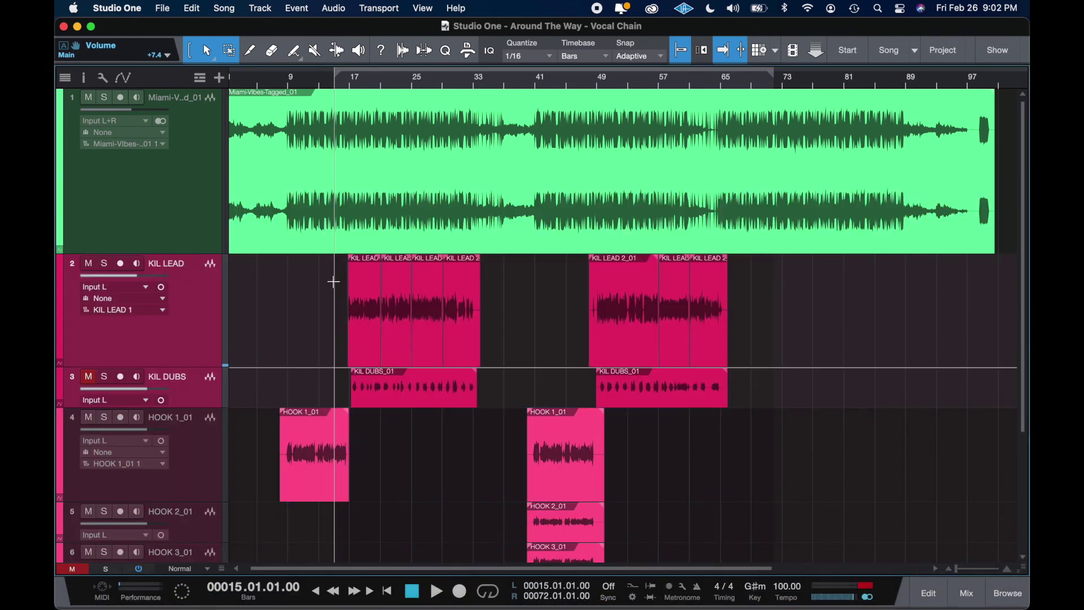